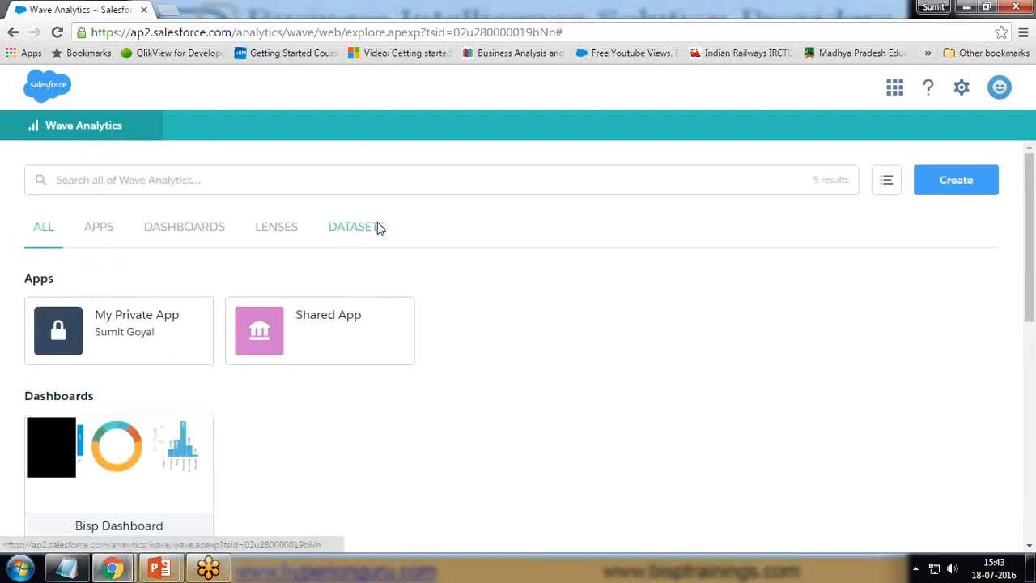
- Open the datasets of My Private App and start creating a new dataset
{"action": "left_click", "coordinate": [134, 333]}
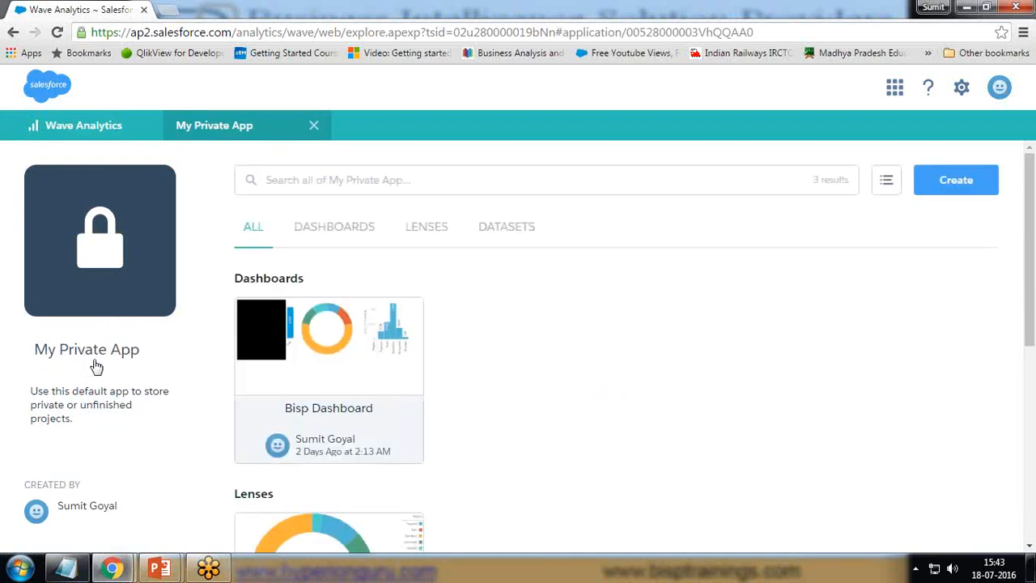
{"action": "left_click", "coordinate": [504, 235]}
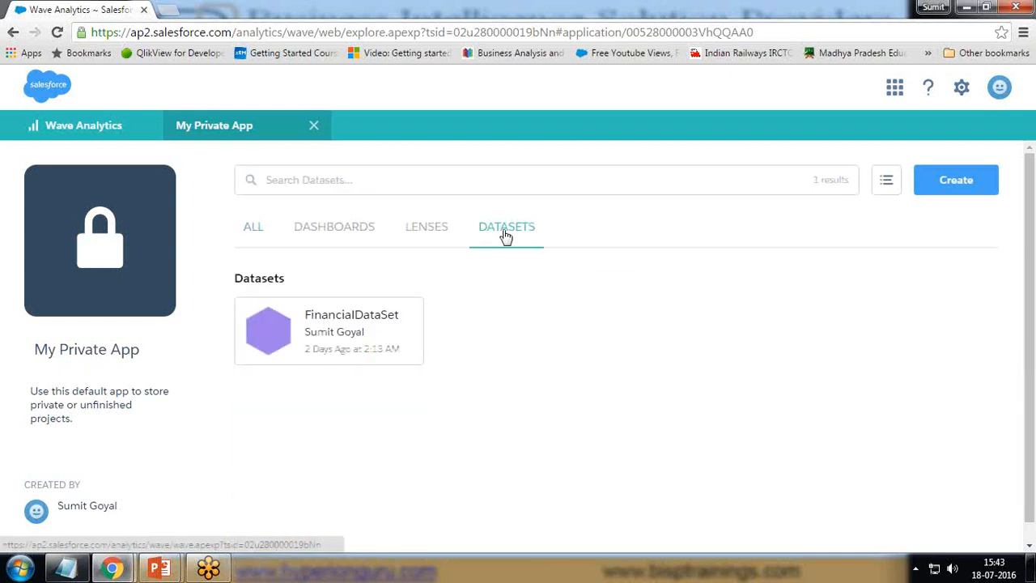
{"action": "left_click", "coordinate": [944, 186]}
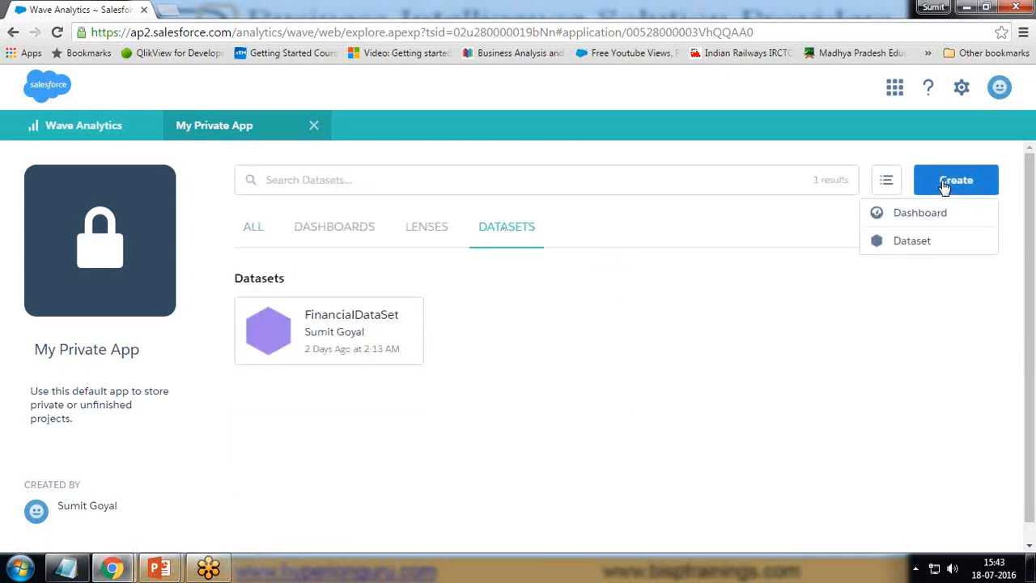
{"action": "left_click", "coordinate": [913, 247]}
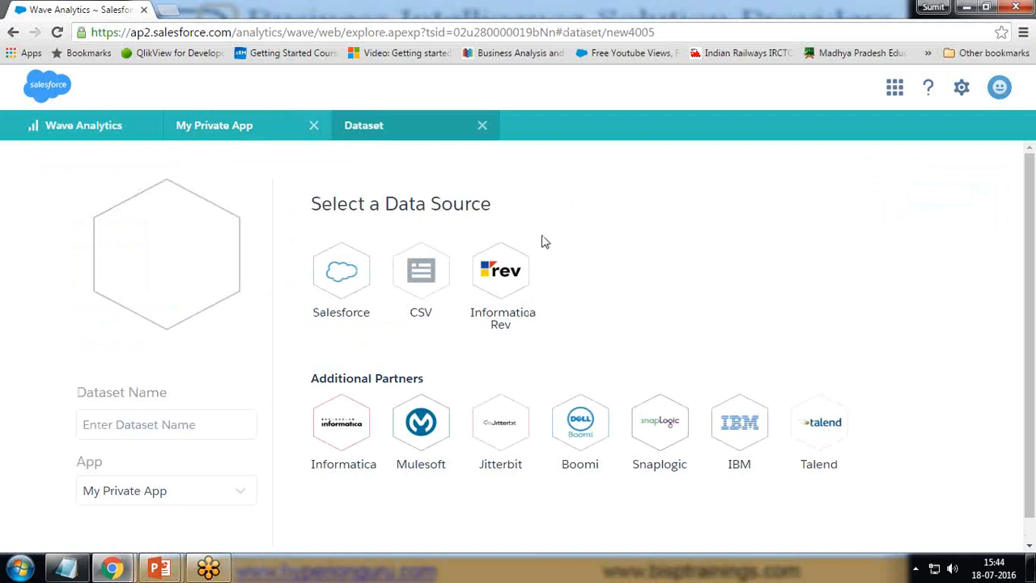
- Choose Salesforce as the data source and pick Account as the dataset's root object
{"action": "left_click", "coordinate": [341, 280]}
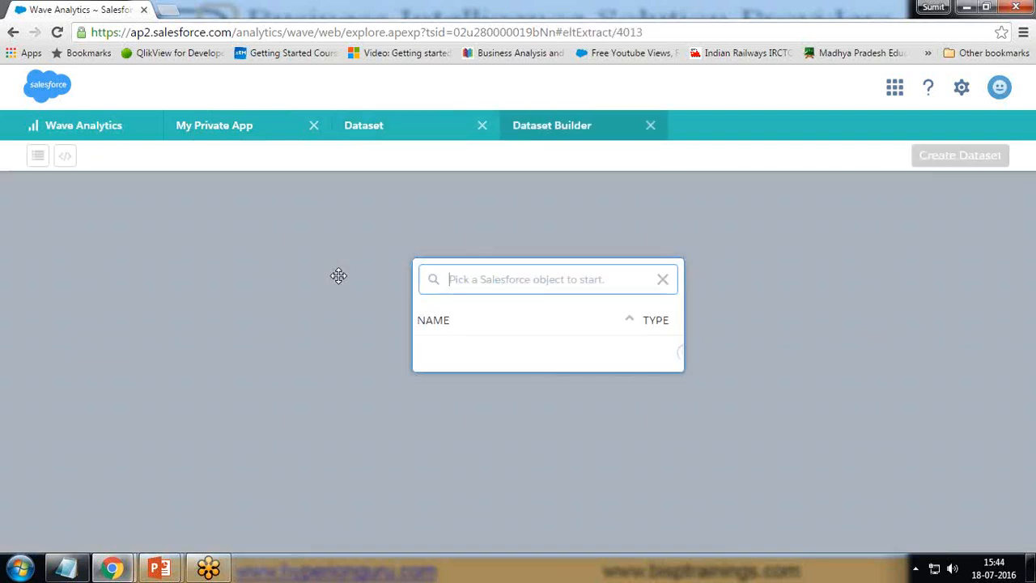
{"action": "type", "text": "Accou"}
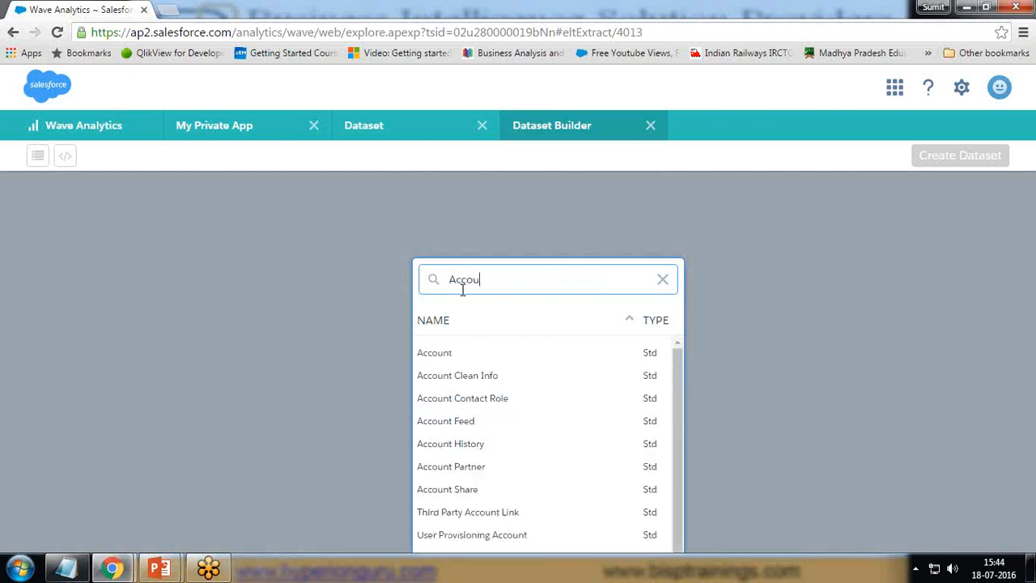
{"action": "left_click", "coordinate": [441, 353]}
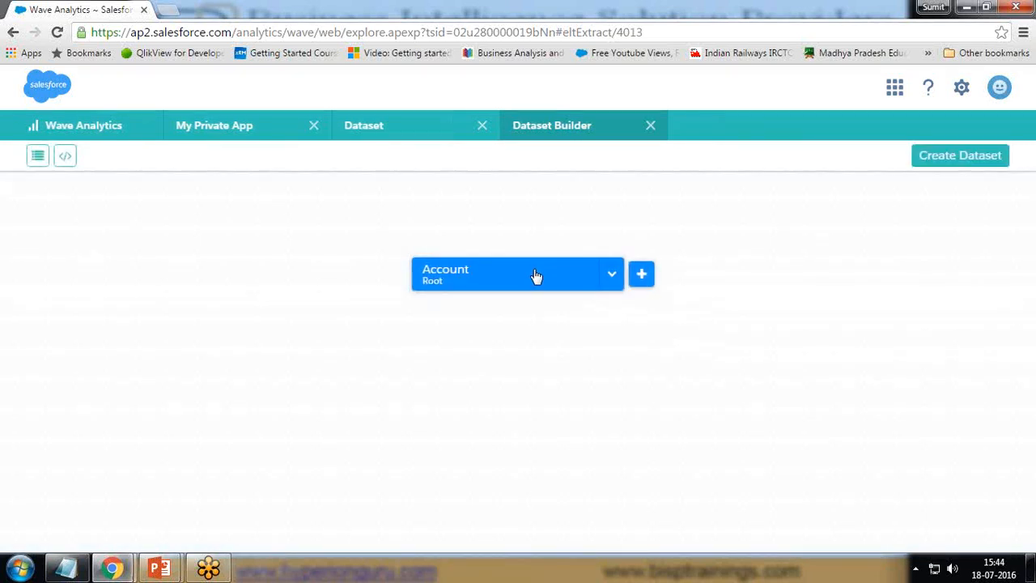
- Select all fields of the Account root object and close its field list
{"action": "left_click_drag", "start_coordinate": [534, 273], "coordinate": [285, 264]}
{"action": "left_click", "coordinate": [391, 262]}
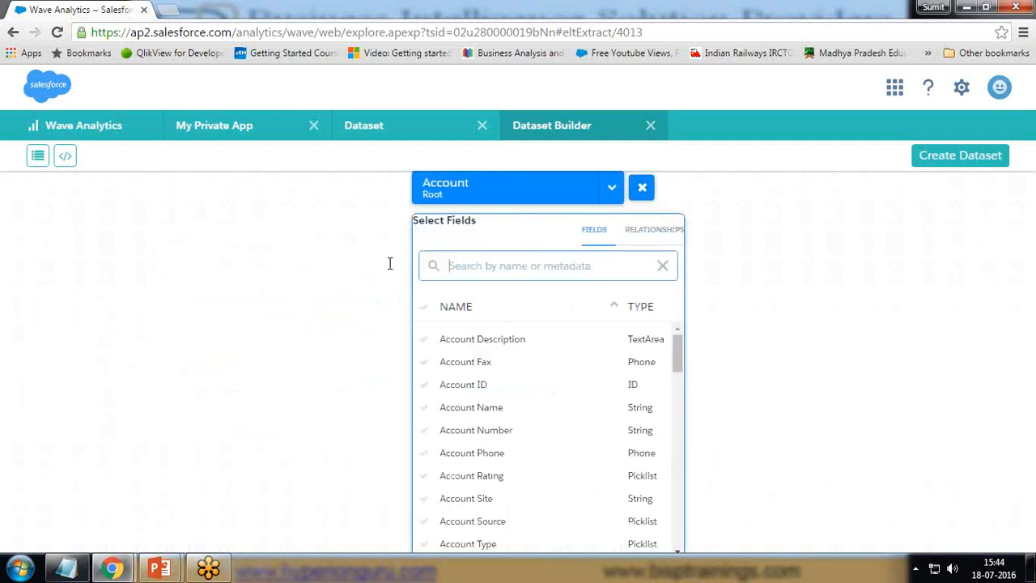
{"action": "left_click", "coordinate": [425, 310]}
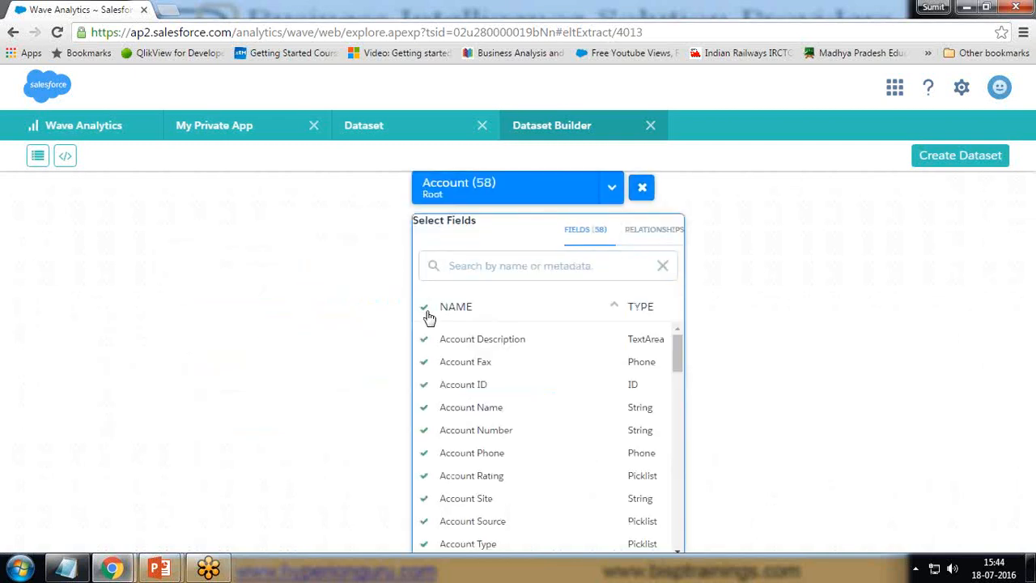
{"action": "left_click", "coordinate": [663, 265]}
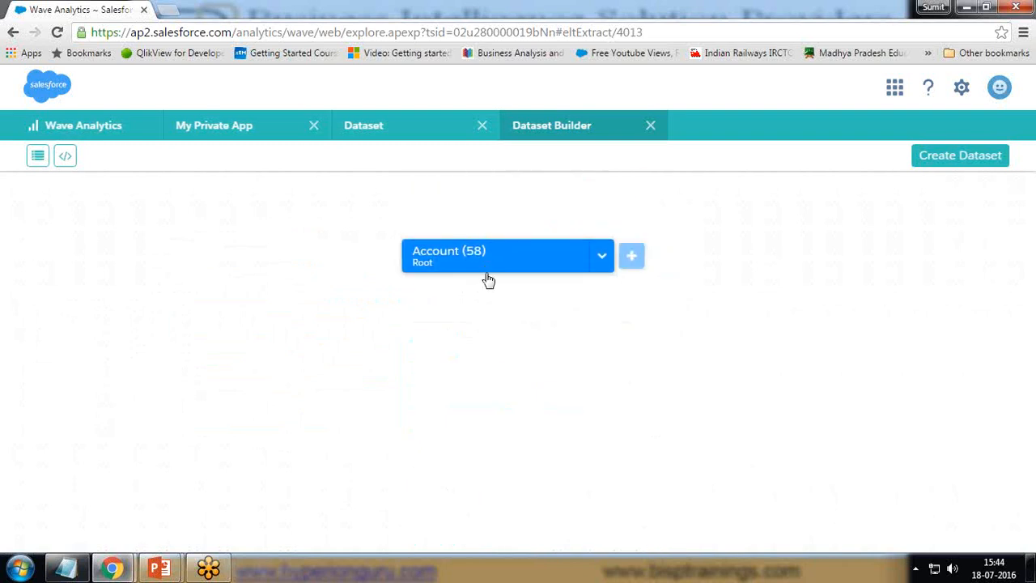
{"action": "mouse_move", "coordinate": [455, 291]}
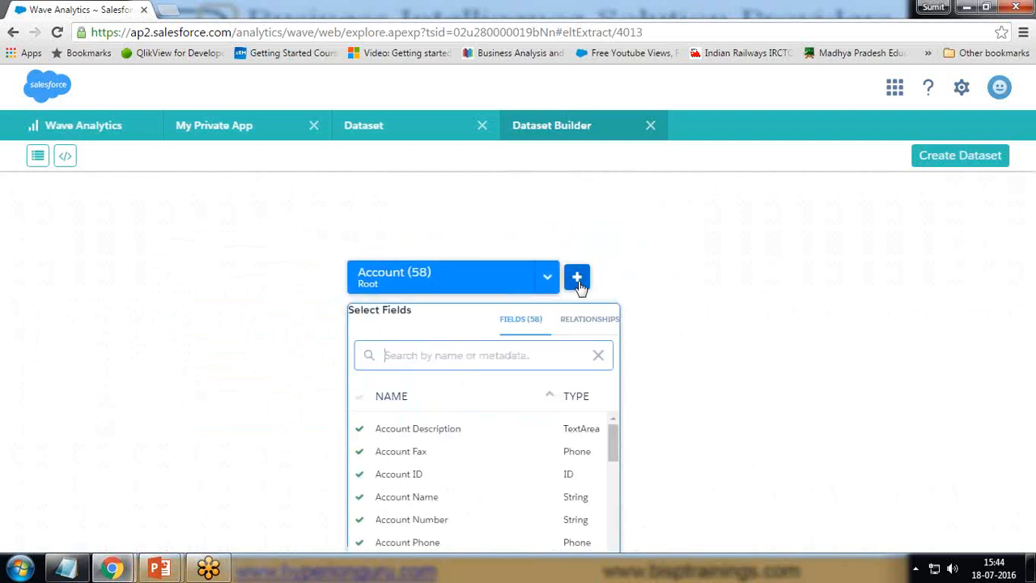
{"action": "left_click", "coordinate": [577, 278]}
{"action": "left_click", "coordinate": [798, 276]}
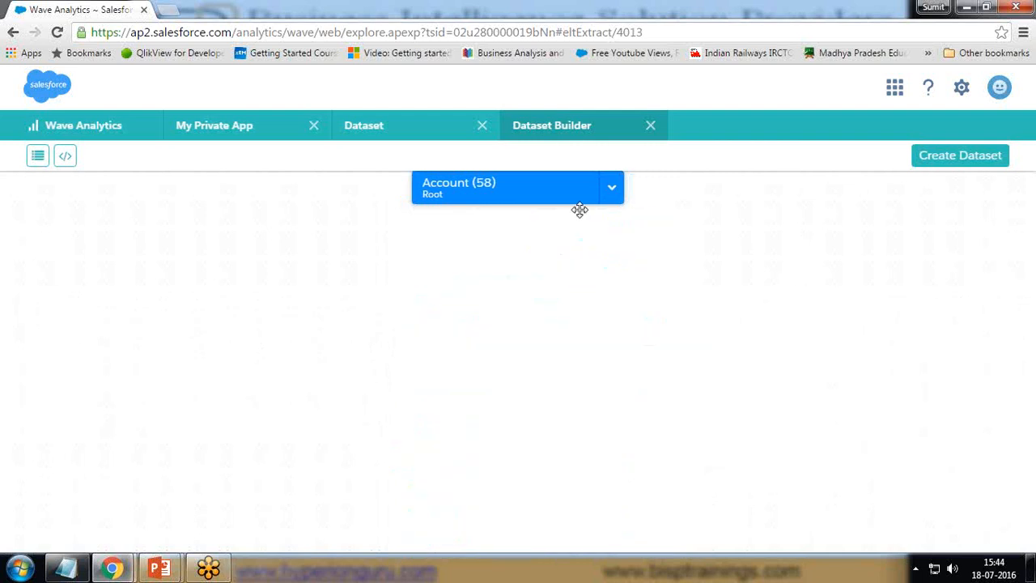
{"action": "left_click", "coordinate": [544, 230]}
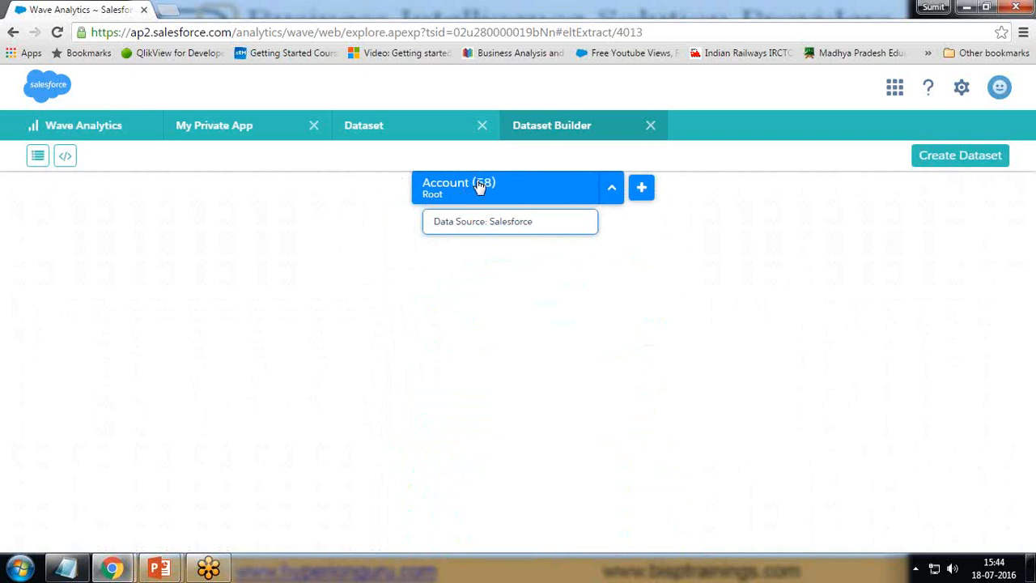
- Deselect all Account fields, then select individual ones including Account ID, Account Name, Account Number, Account Phone, Account Rating, Account Source and Account Type
{"action": "left_click", "coordinate": [567, 275]}
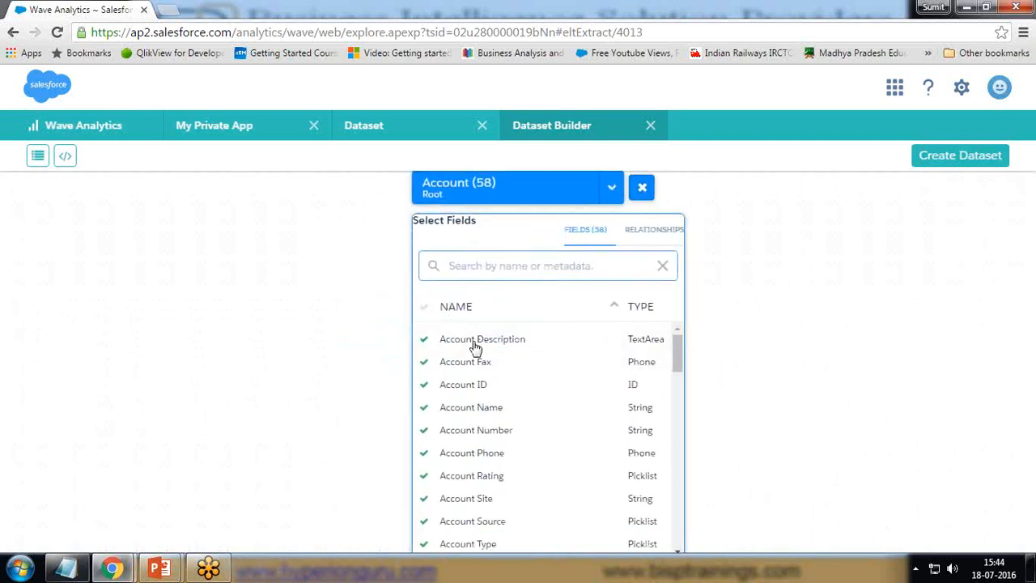
{"action": "left_click", "coordinate": [424, 307]}
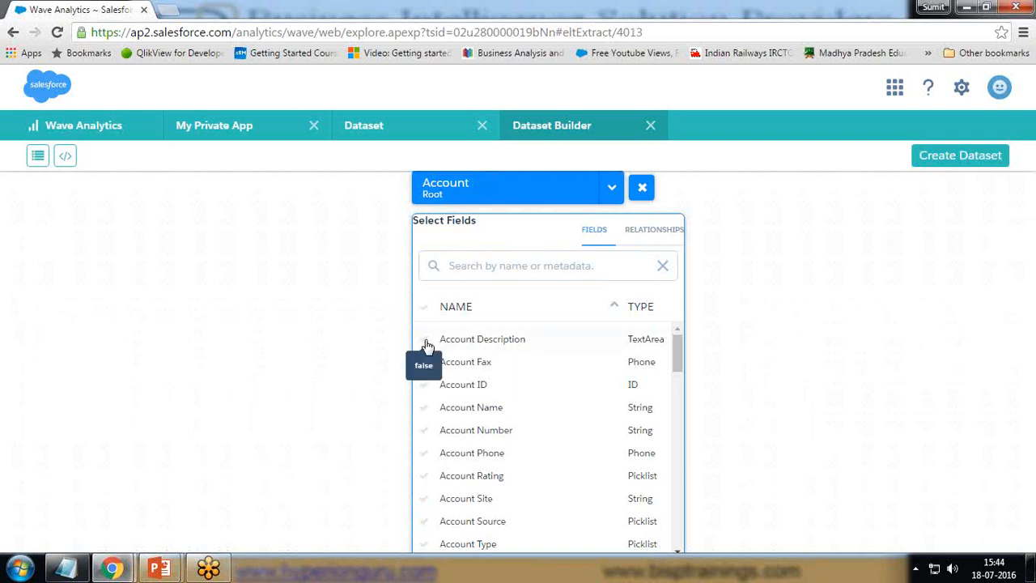
{"action": "left_click", "coordinate": [424, 408]}
{"action": "left_click", "coordinate": [423, 455]}
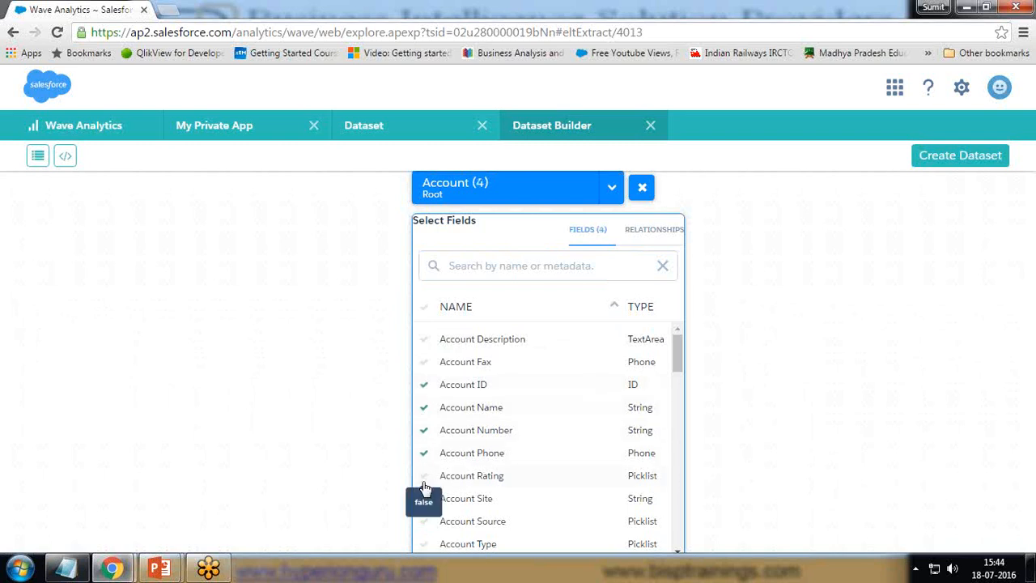
{"action": "scroll", "coordinate": [433, 449], "scroll_direction": "down", "scroll_amount": 1}
{"action": "left_click", "coordinate": [426, 401]}
{"action": "left_click", "coordinate": [421, 445]}
{"action": "left_click", "coordinate": [424, 468]}
{"action": "left_click", "coordinate": [426, 493]}
{"action": "scroll", "coordinate": [424, 477], "scroll_direction": "up", "scroll_amount": 2}
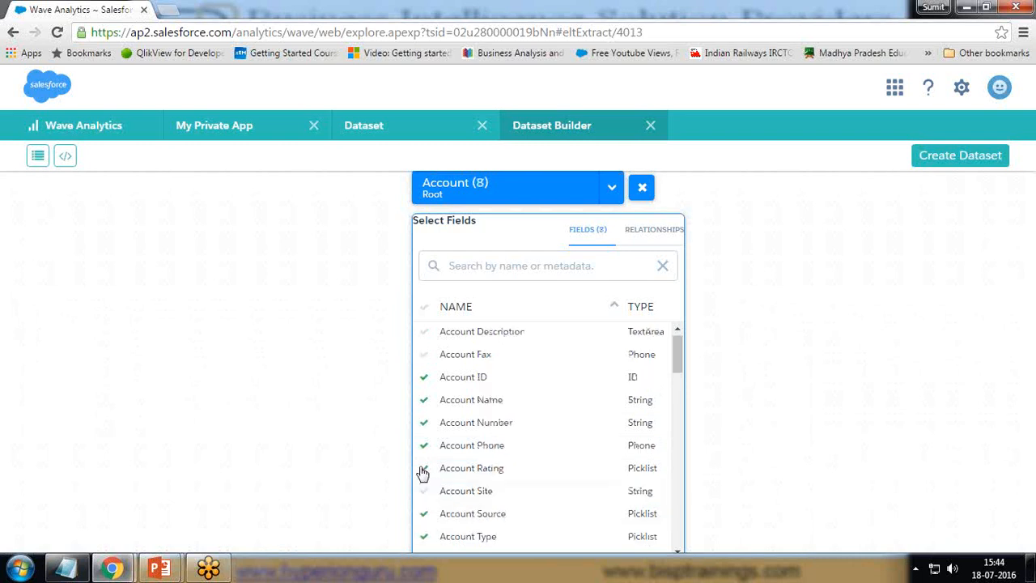
- Select all Account fields again and review the related objects available to join to Account
{"action": "left_click", "coordinate": [424, 307]}
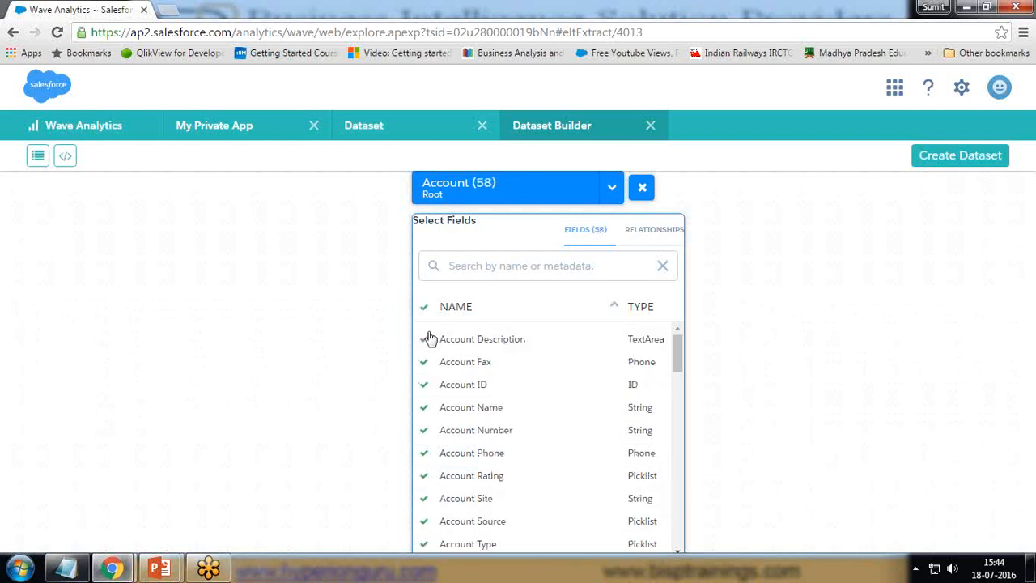
{"action": "left_click", "coordinate": [739, 259]}
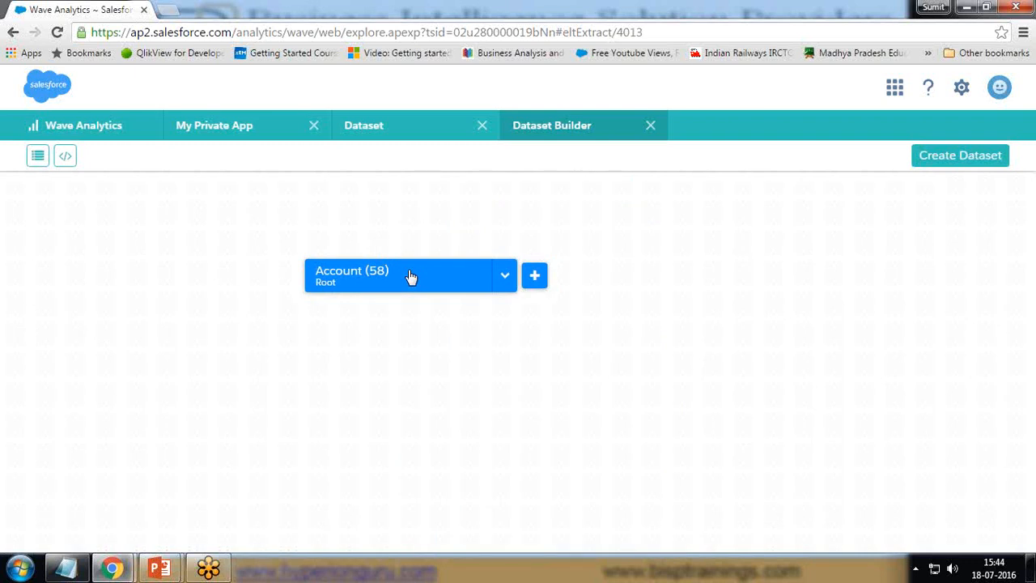
{"action": "left_click", "coordinate": [534, 275]}
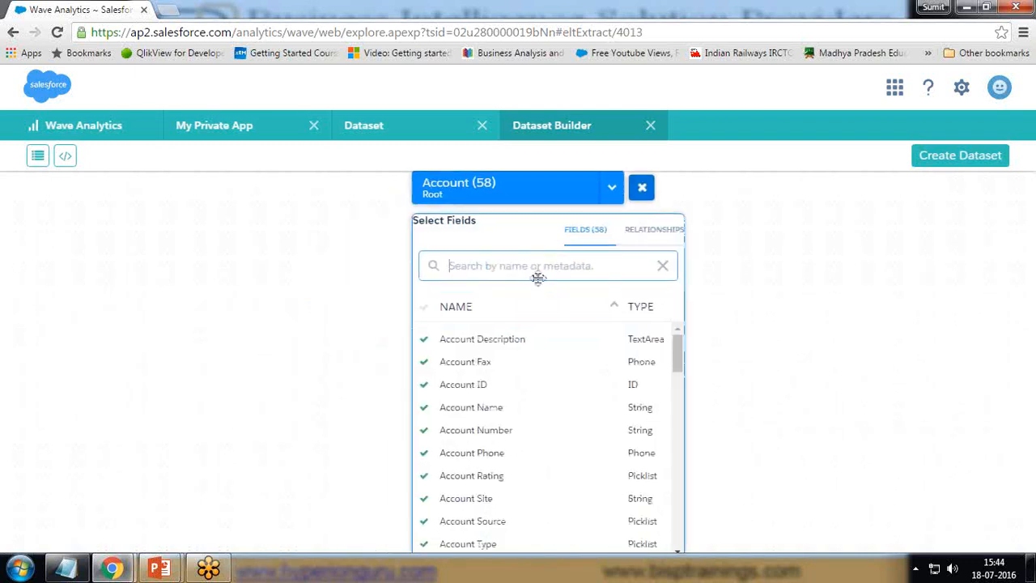
{"action": "left_click", "coordinate": [653, 232]}
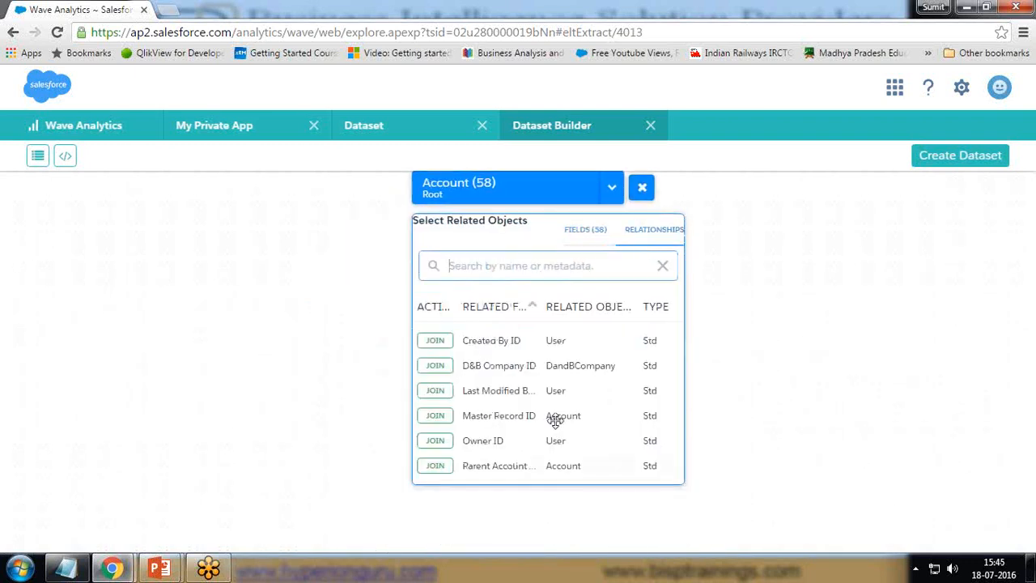
{"action": "left_click", "coordinate": [796, 259]}
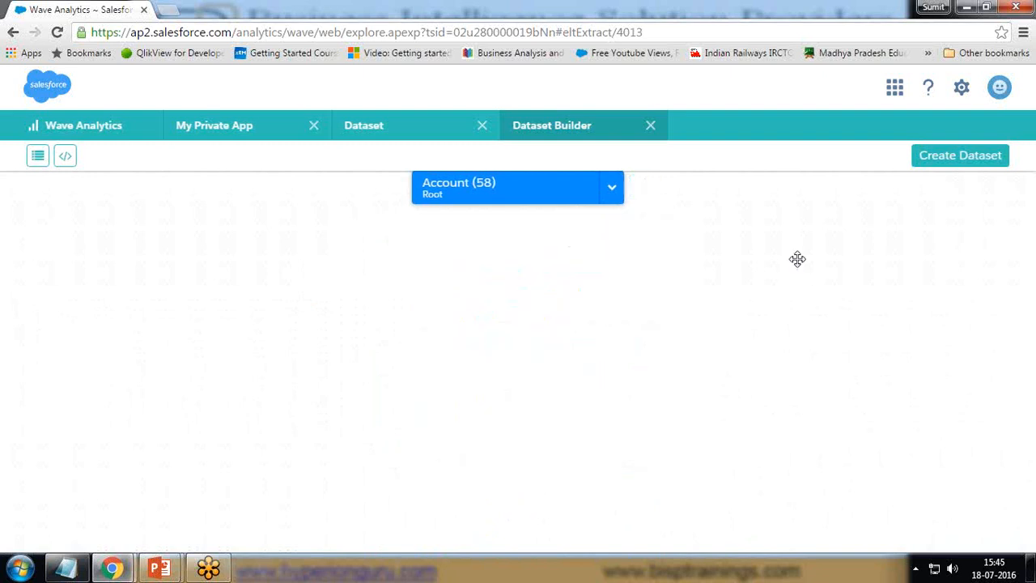
{"action": "left_click_drag", "start_coordinate": [527, 192], "coordinate": [467, 310]}
{"action": "left_click", "coordinate": [467, 310]}
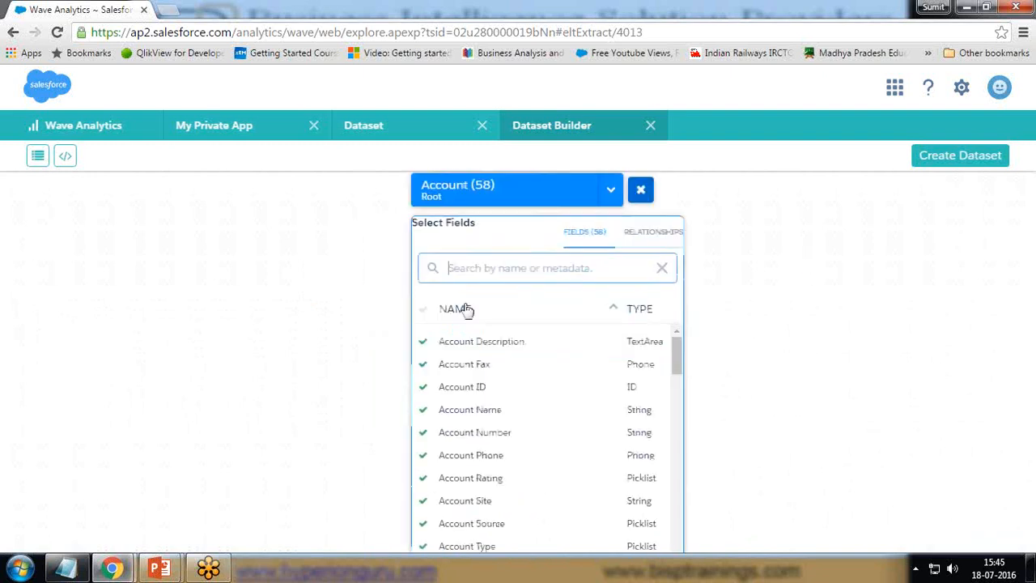
{"action": "left_click", "coordinate": [644, 235]}
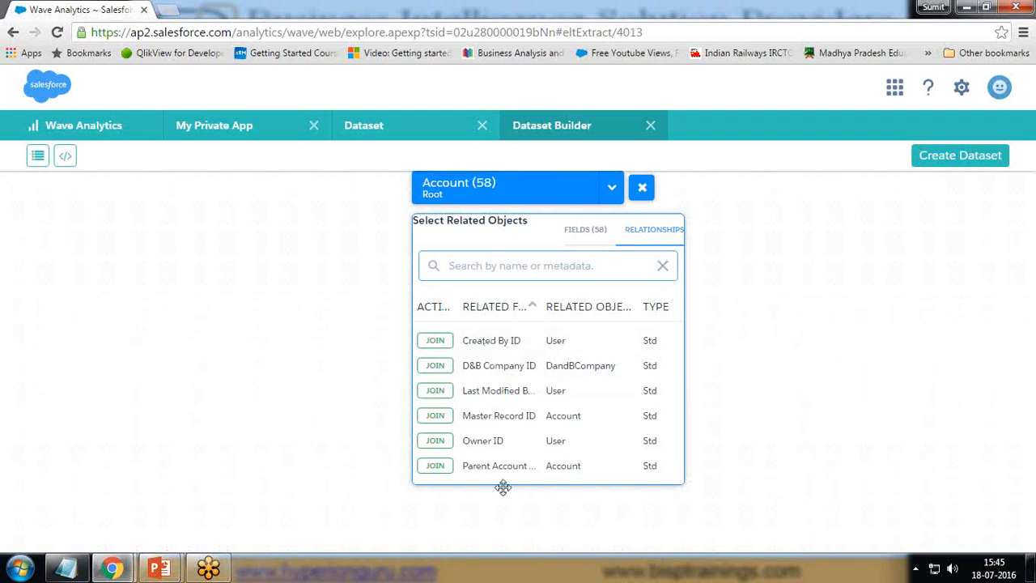
{"action": "left_click", "coordinate": [785, 320]}
- Close the dataset builder containing the Account object without creating the dataset
{"action": "right_click", "coordinate": [523, 272]}
{"action": "left_click", "coordinate": [522, 413]}
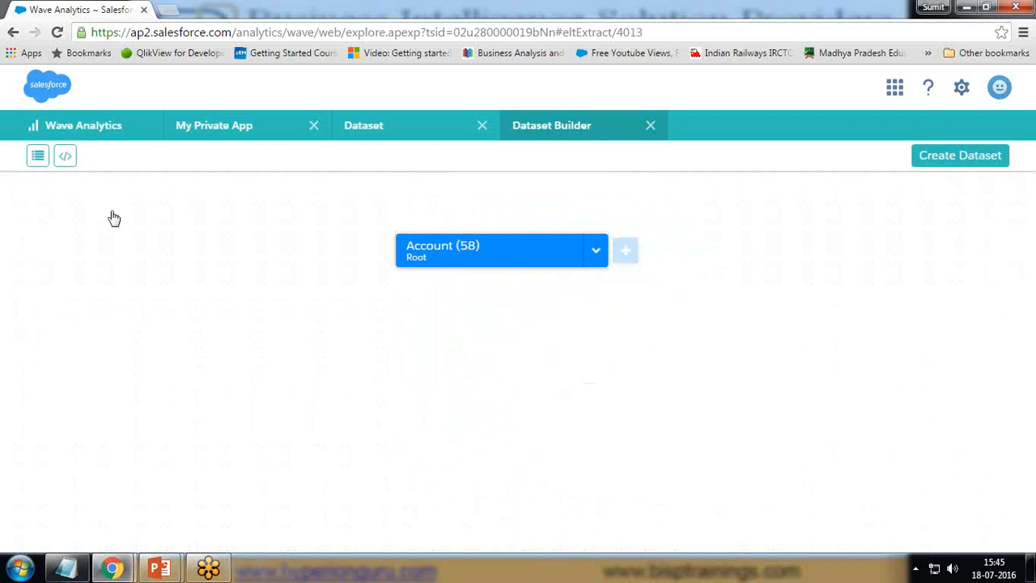
{"action": "left_click_drag", "start_coordinate": [513, 257], "coordinate": [596, 260]}
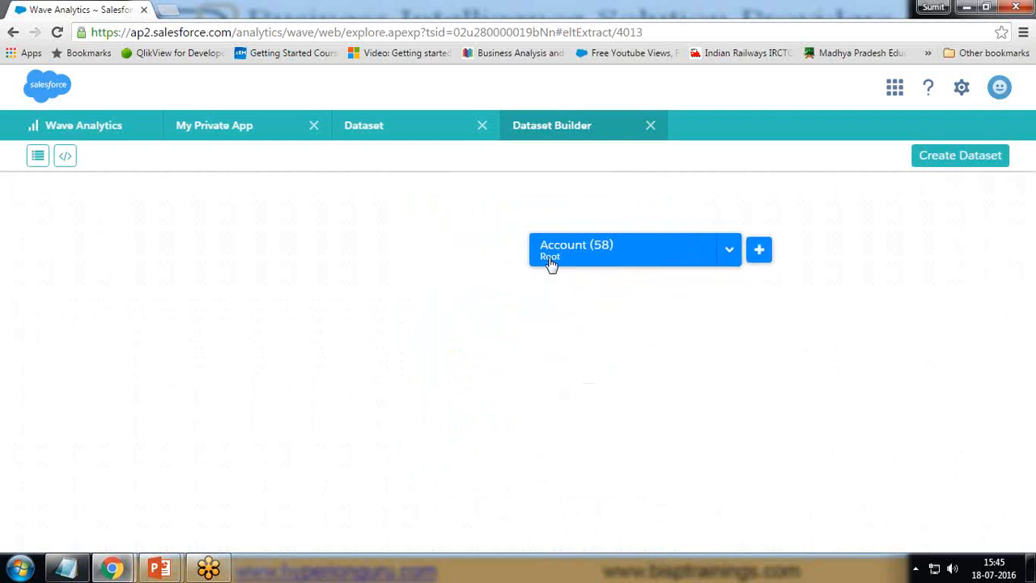
{"action": "left_click", "coordinate": [650, 126]}
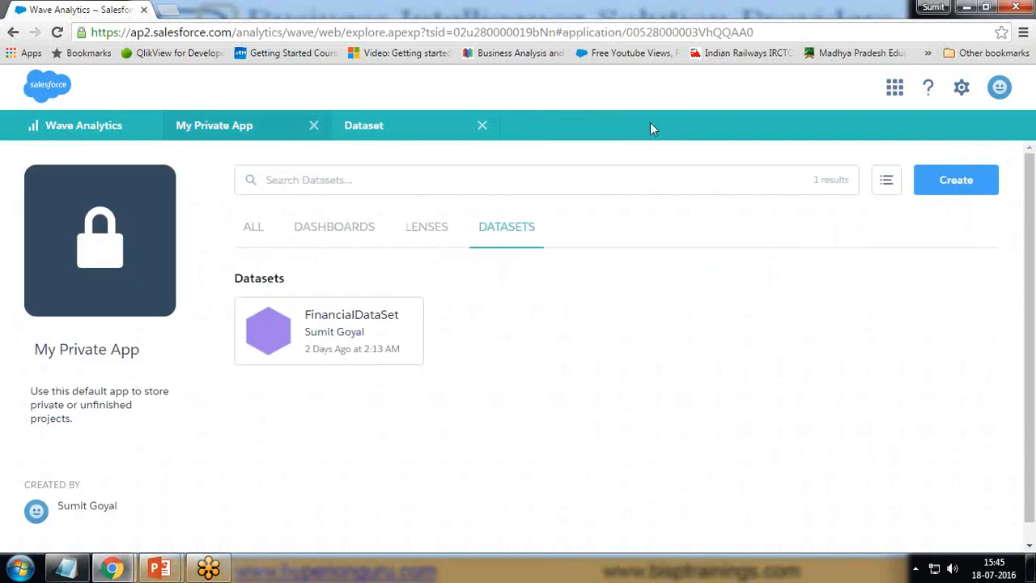
{"action": "left_click", "coordinate": [948, 179]}
{"action": "left_click", "coordinate": [895, 214]}
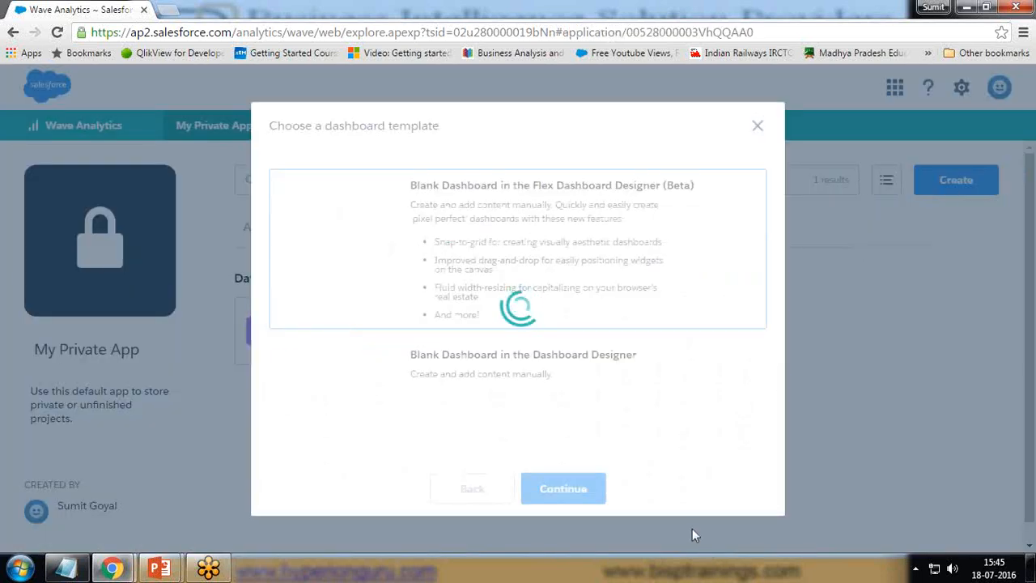
{"action": "left_click", "coordinate": [757, 111]}
- Start a new dataset from the Salesforce data source with Opportunity as the root object
{"action": "left_click", "coordinate": [925, 191]}
{"action": "left_click", "coordinate": [894, 241]}
{"action": "left_click", "coordinate": [349, 283]}
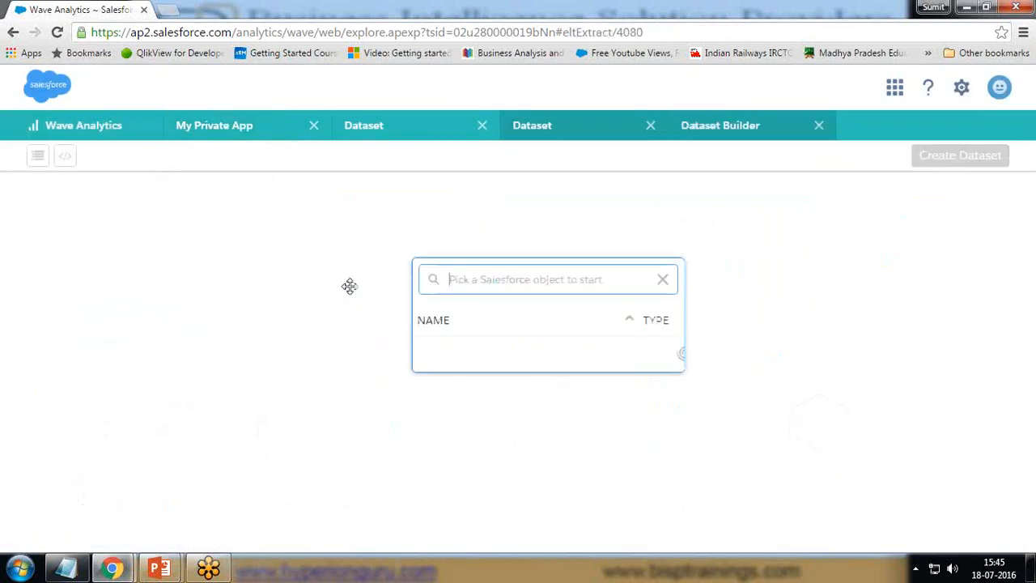
{"action": "type", "text": "opp"}
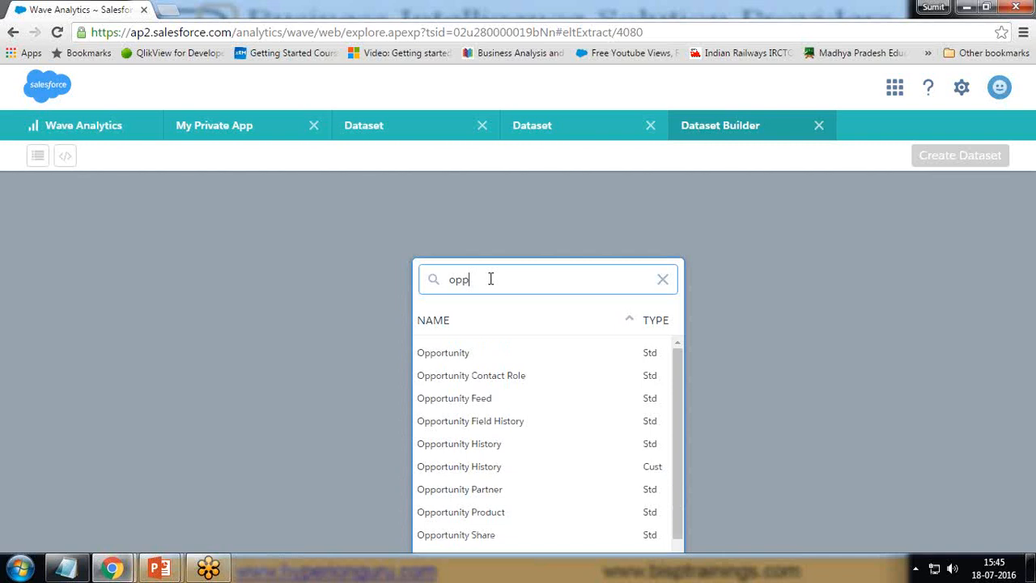
{"action": "left_click", "coordinate": [455, 352]}
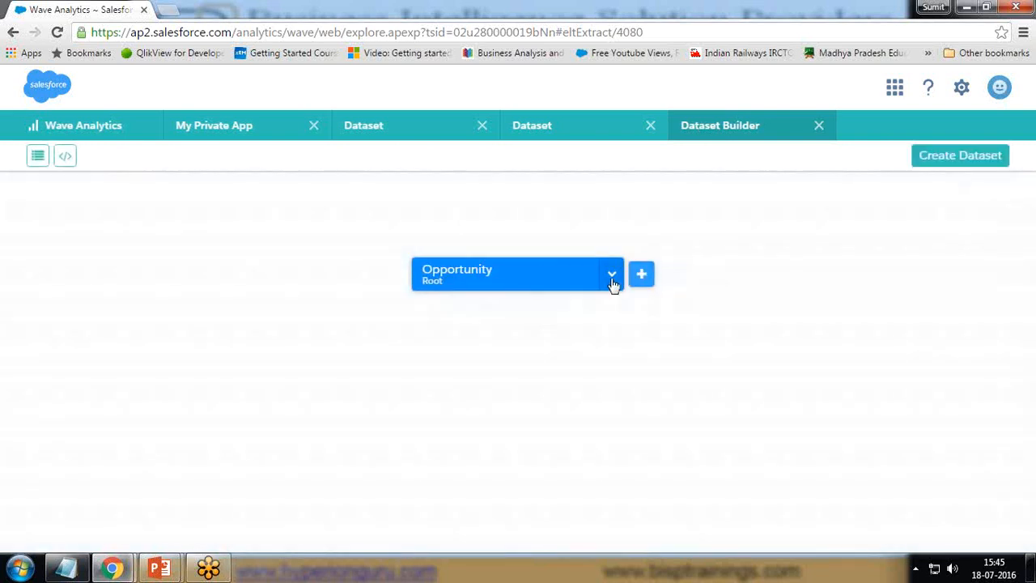
- Select all fields of the Opportunity object and review the related objects available to join to it
{"action": "left_click", "coordinate": [612, 274]}
{"action": "left_click", "coordinate": [650, 201]}
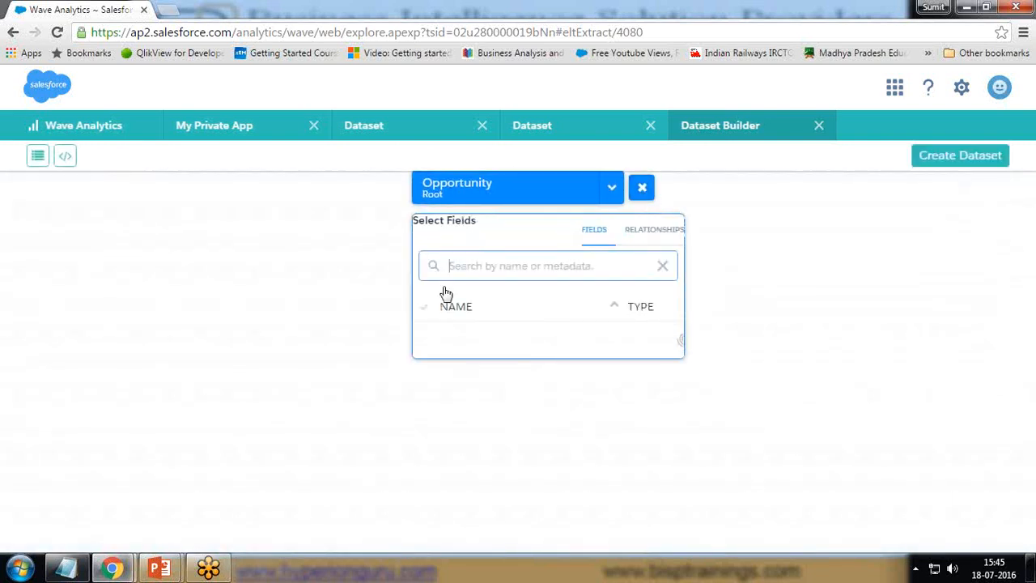
{"action": "left_click", "coordinate": [429, 310]}
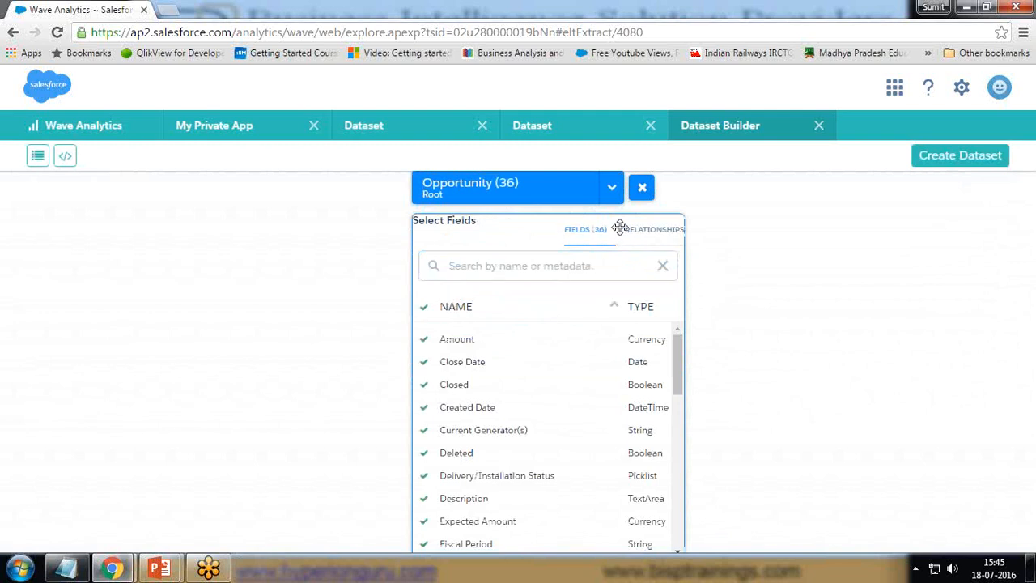
{"action": "left_click", "coordinate": [649, 234]}
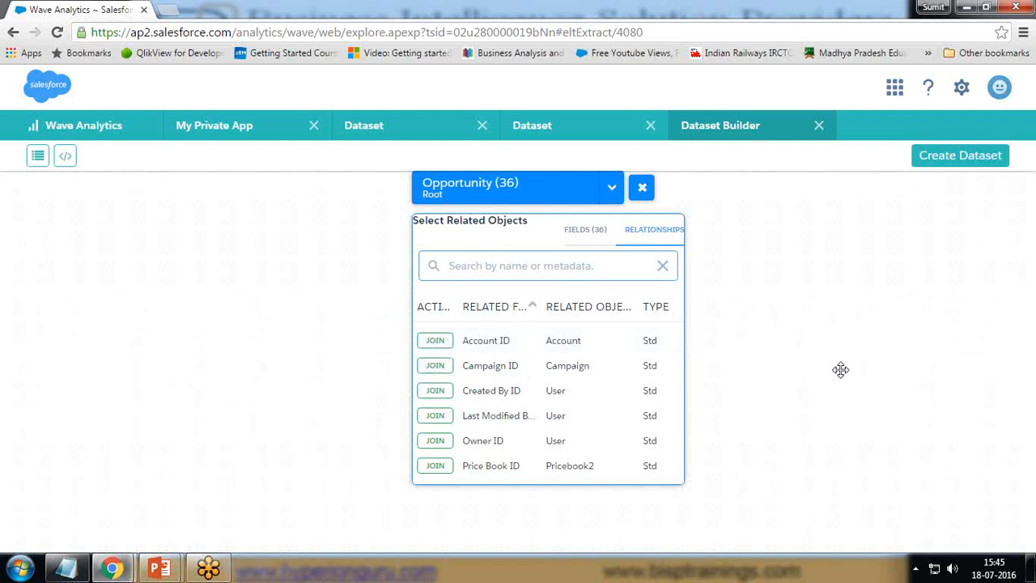
{"action": "left_click_drag", "start_coordinate": [782, 262], "coordinate": [685, 268]}
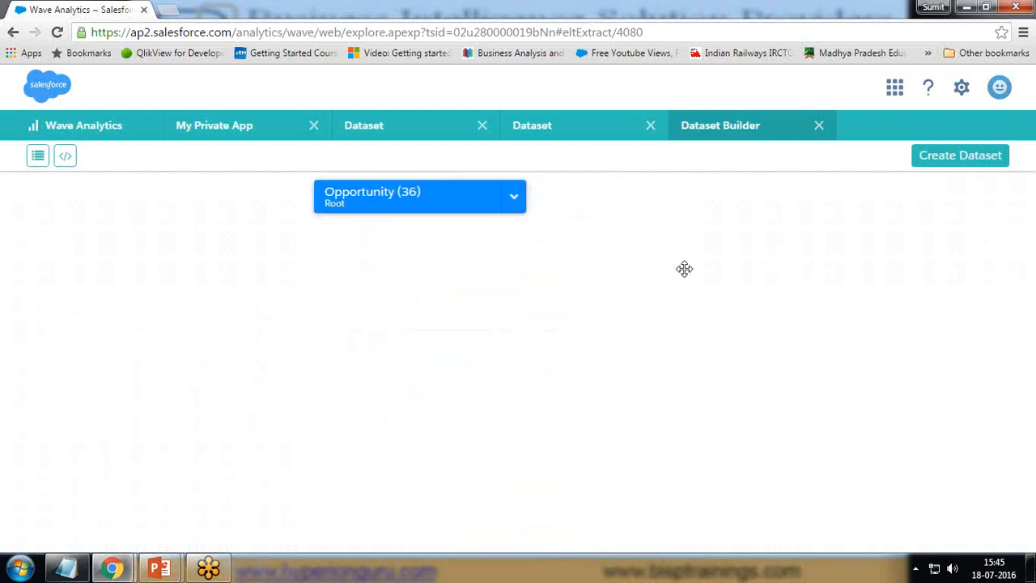
- Join the related Account object to the Opportunity root object through Account ID
{"action": "left_click", "coordinate": [642, 191]}
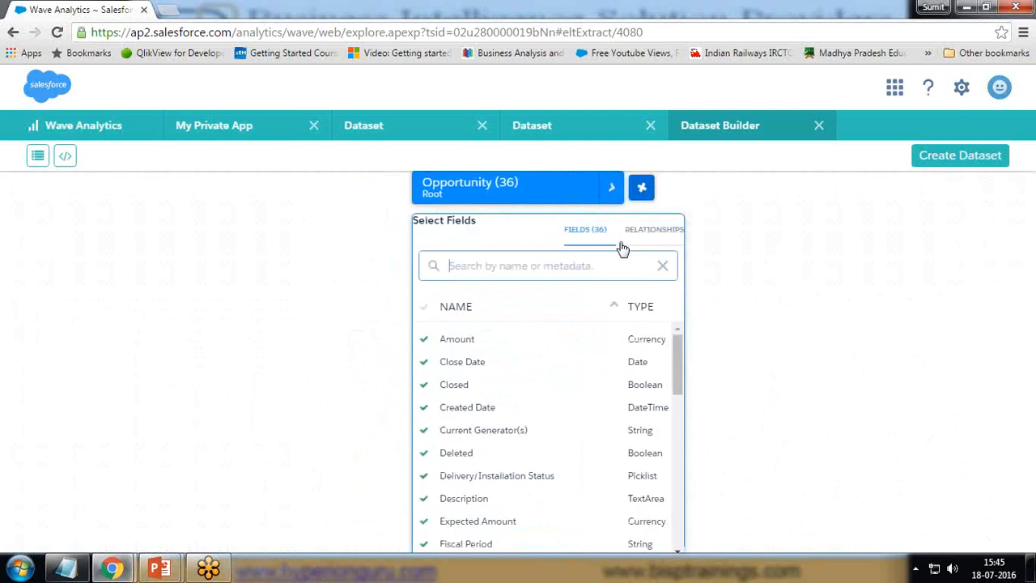
{"action": "left_click", "coordinate": [645, 237]}
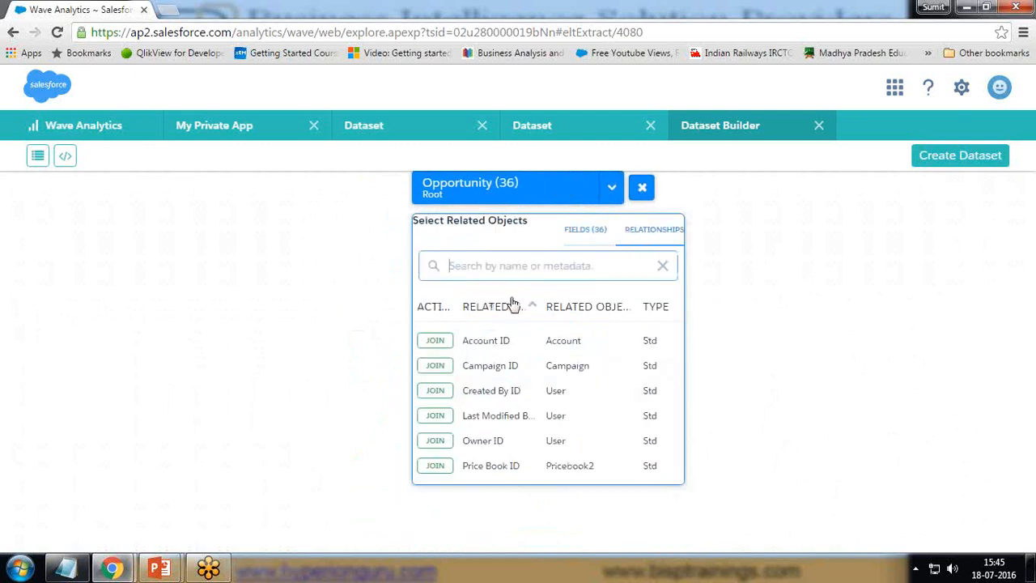
{"action": "left_click_drag", "start_coordinate": [541, 191], "coordinate": [464, 245]}
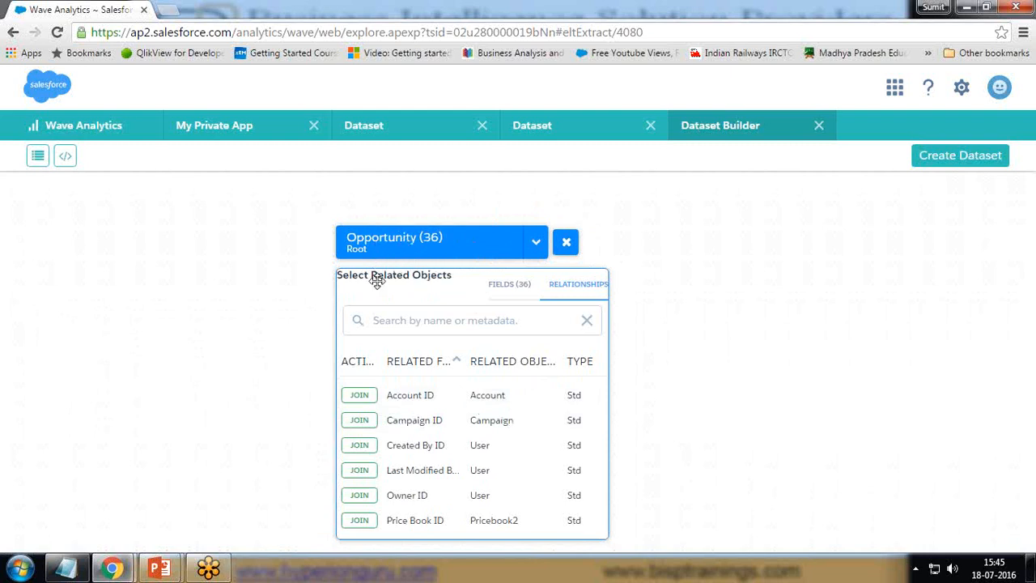
{"action": "left_click", "coordinate": [357, 397]}
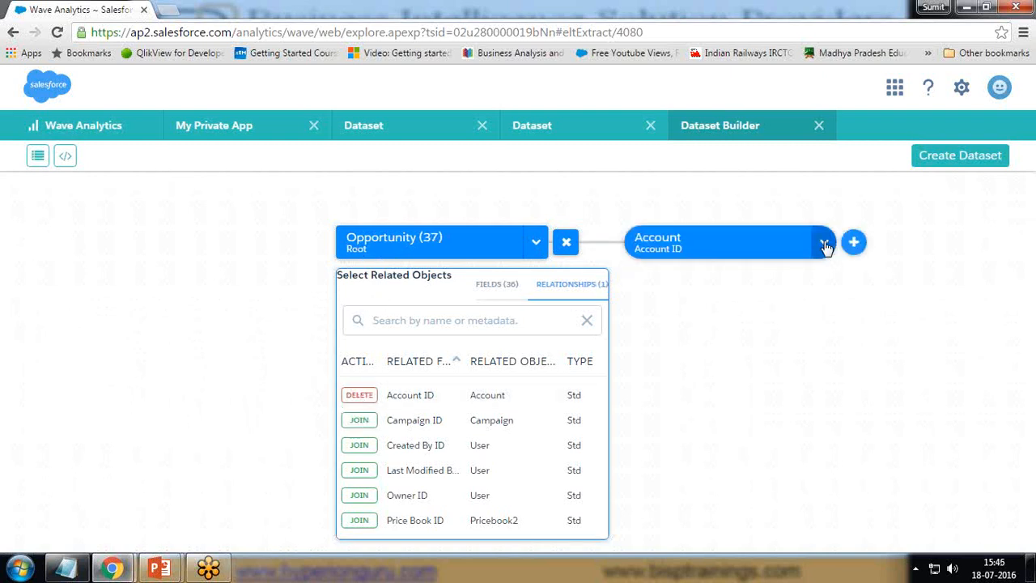
- Select all fields of the joined Account object and close its field list
{"action": "left_click", "coordinate": [857, 243]}
{"action": "left_click", "coordinate": [426, 310]}
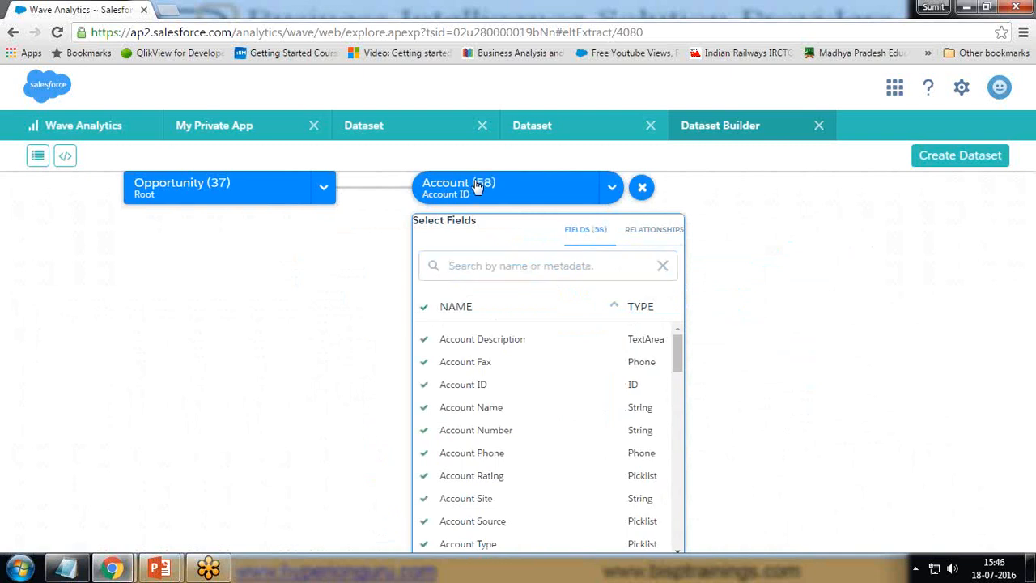
{"action": "left_click", "coordinate": [314, 342]}
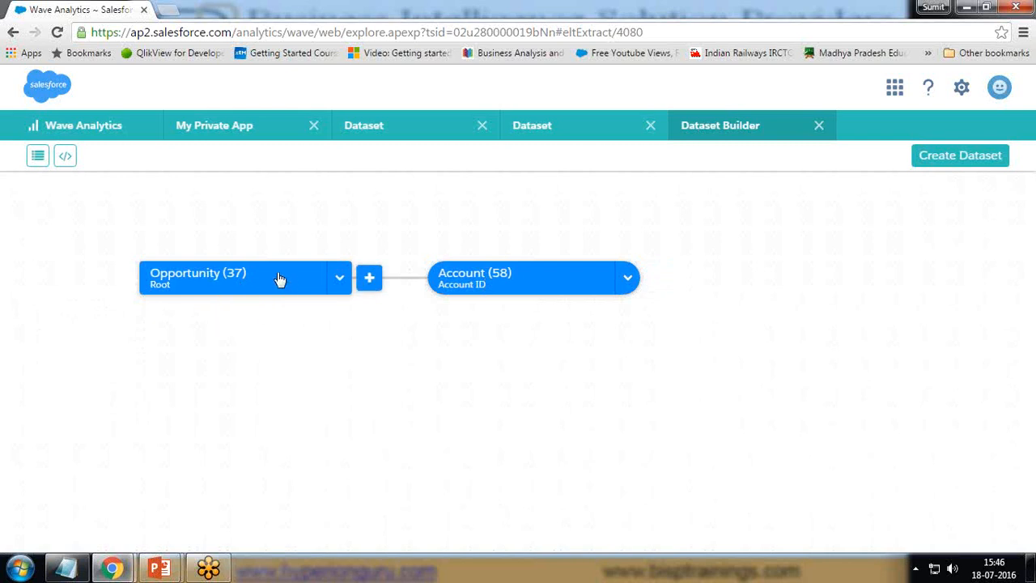
- Create the dataset with the name Opportunity Dataset in My Private App
{"action": "left_click", "coordinate": [942, 161]}
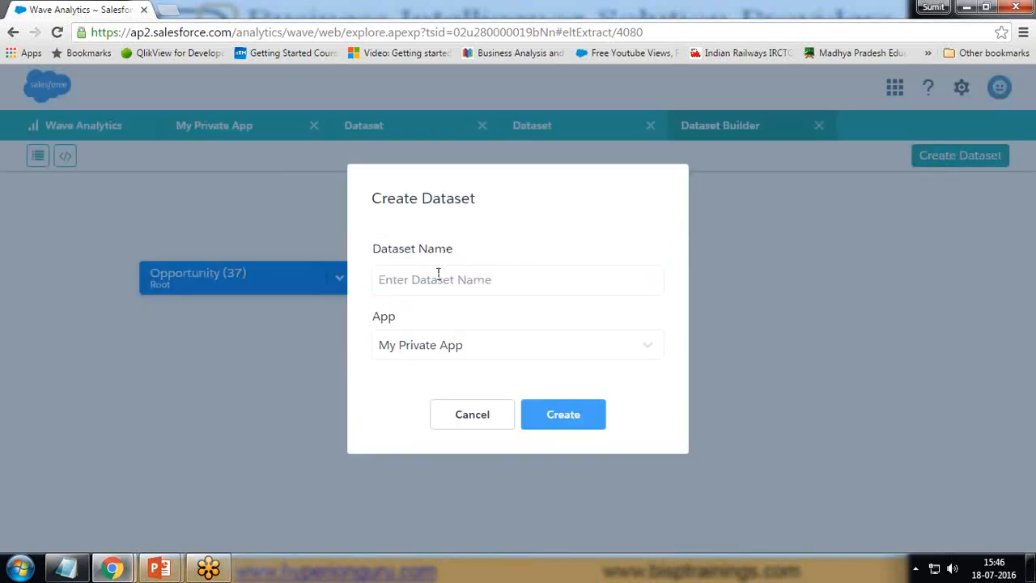
{"action": "type", "text": "Opportunity Dataset"}
{"action": "left_click", "coordinate": [475, 358]}
{"action": "left_click", "coordinate": [435, 354]}
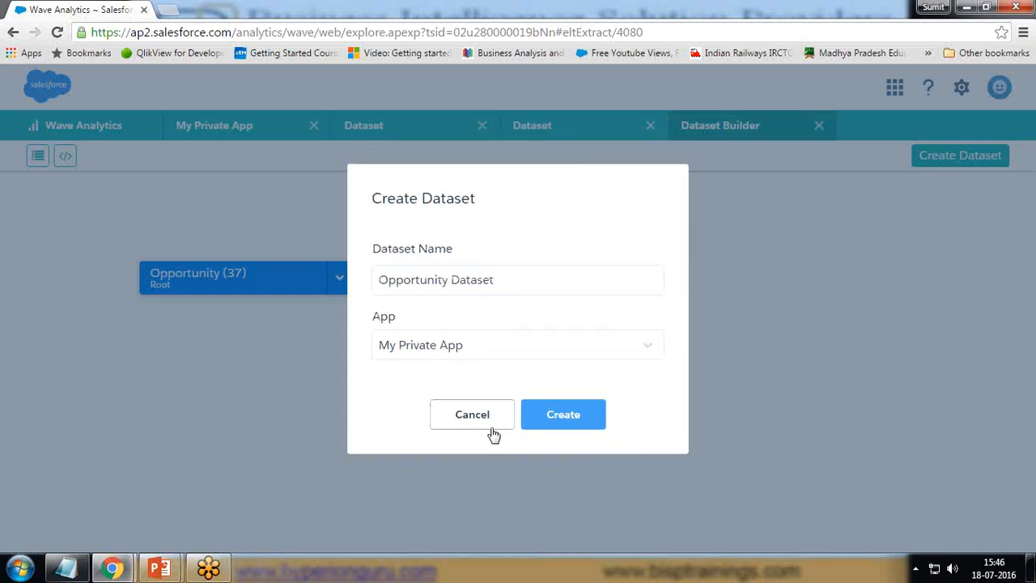
{"action": "left_click", "coordinate": [538, 414]}
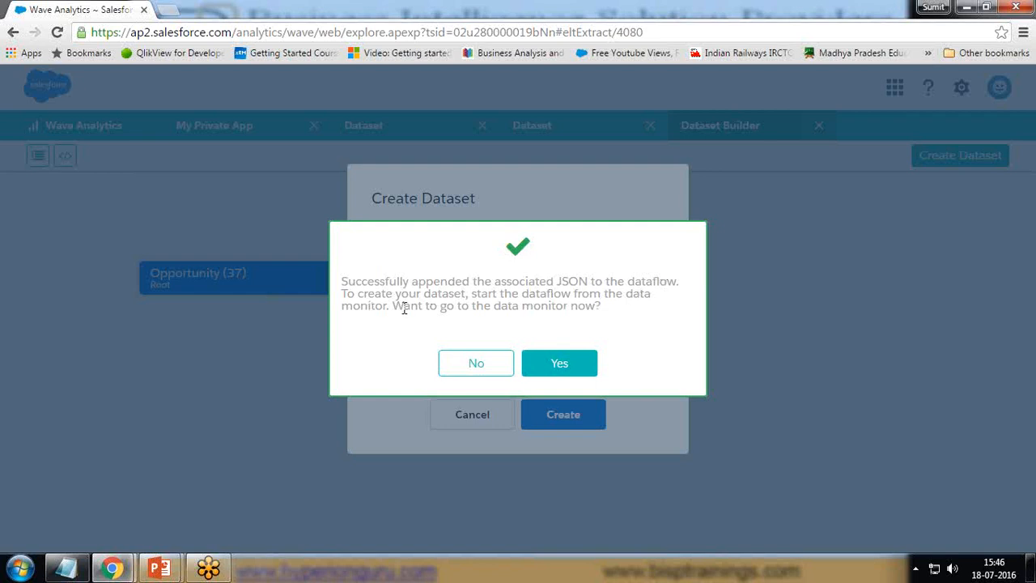
- Go to the data monitor and start the Default Salesforce Dataflow
{"action": "left_click", "coordinate": [566, 368]}
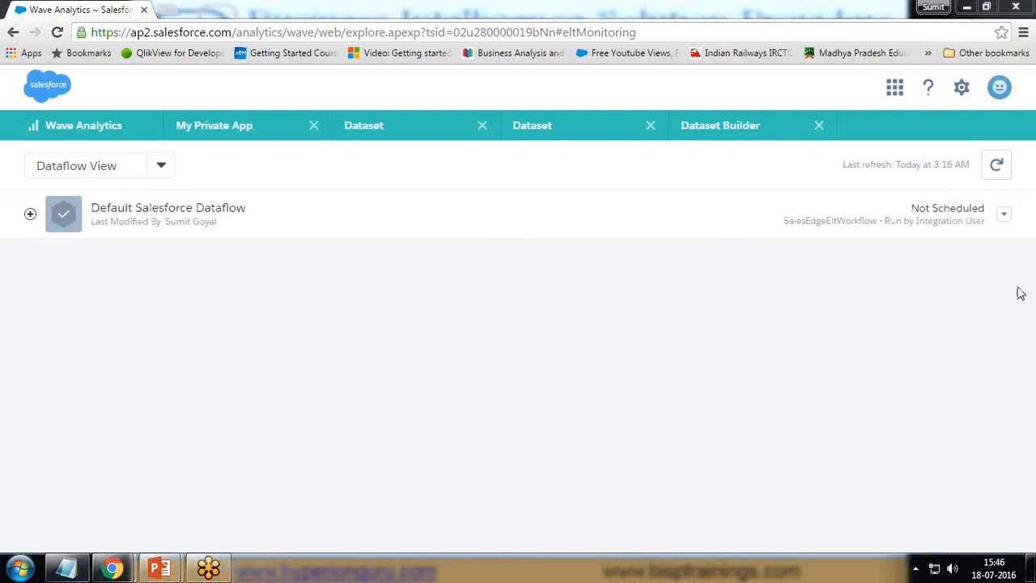
{"action": "left_click", "coordinate": [1003, 215]}
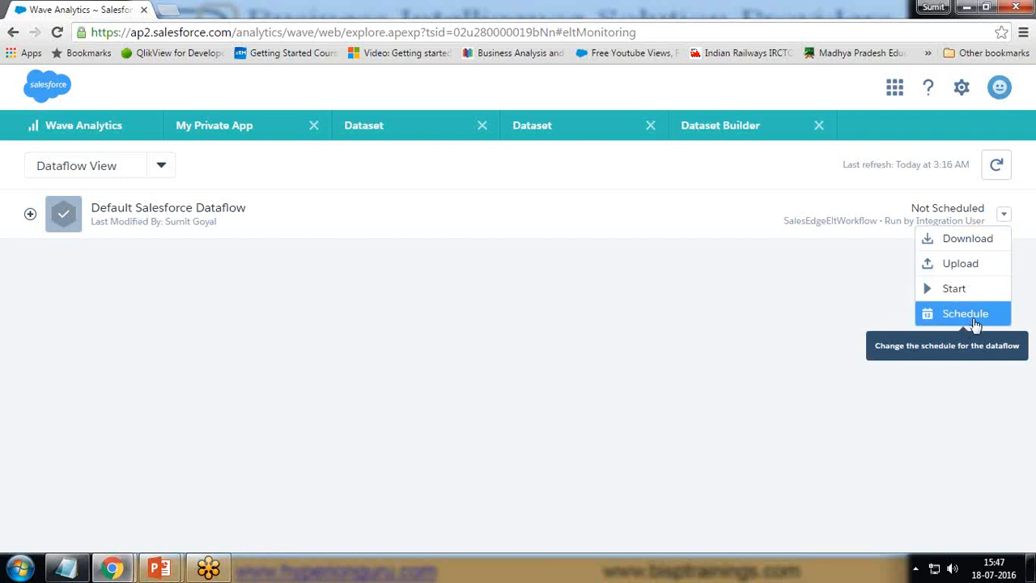
{"action": "left_click", "coordinate": [949, 289]}
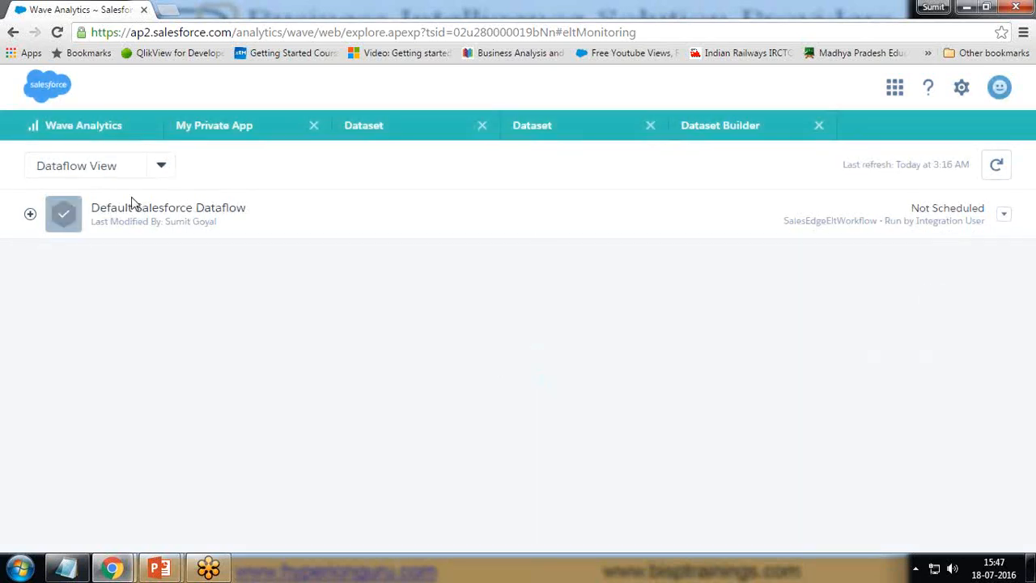
- Show the data monitor's Jobs View and refresh it to check the status of the latest Default Salesforce Dataflow run
{"action": "left_click", "coordinate": [160, 167]}
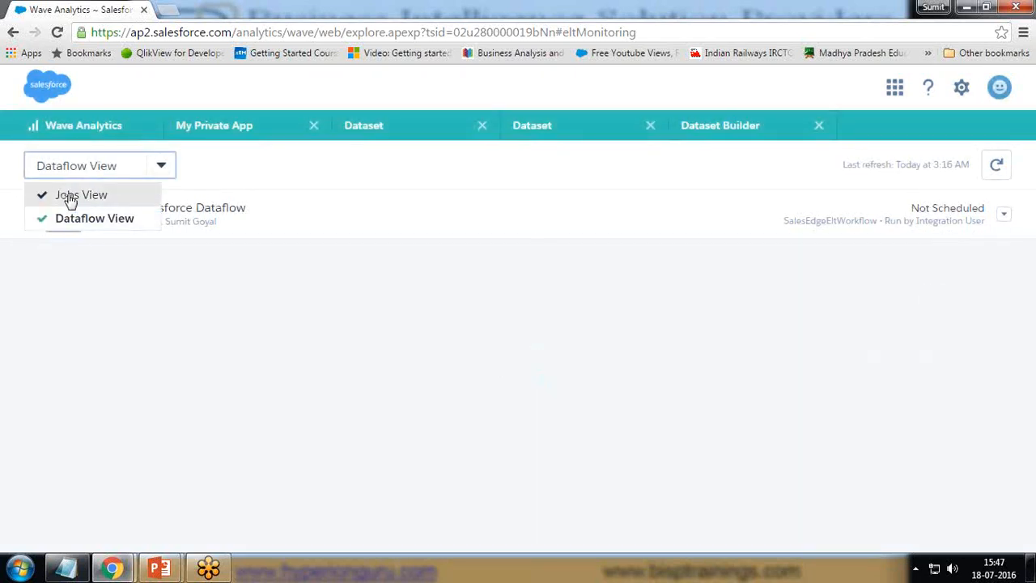
{"action": "left_click", "coordinate": [69, 197]}
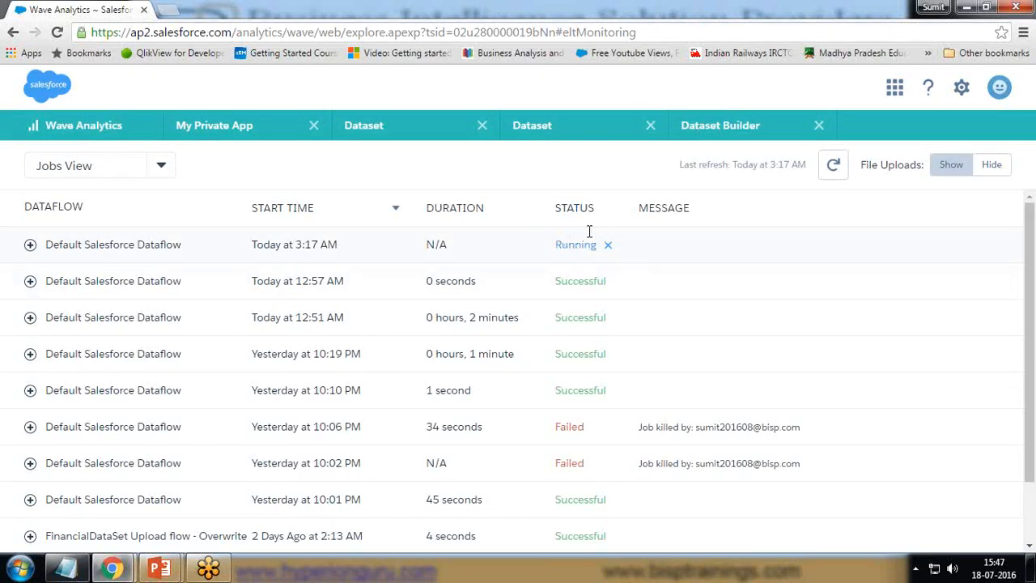
{"action": "left_click", "coordinate": [832, 165]}
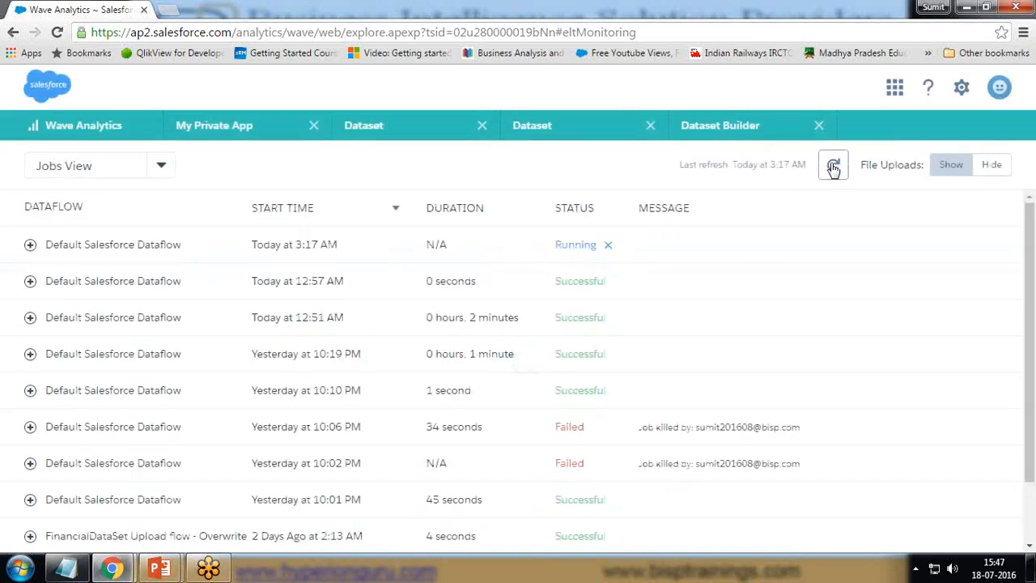
{"action": "left_click", "coordinate": [833, 166]}
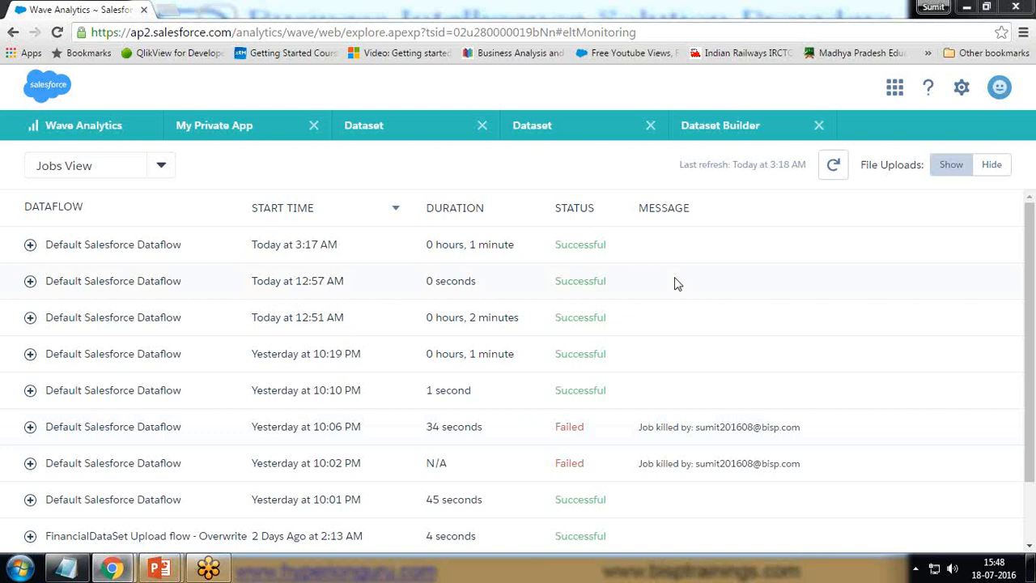
{"action": "left_click_drag", "start_coordinate": [613, 256], "coordinate": [561, 248]}
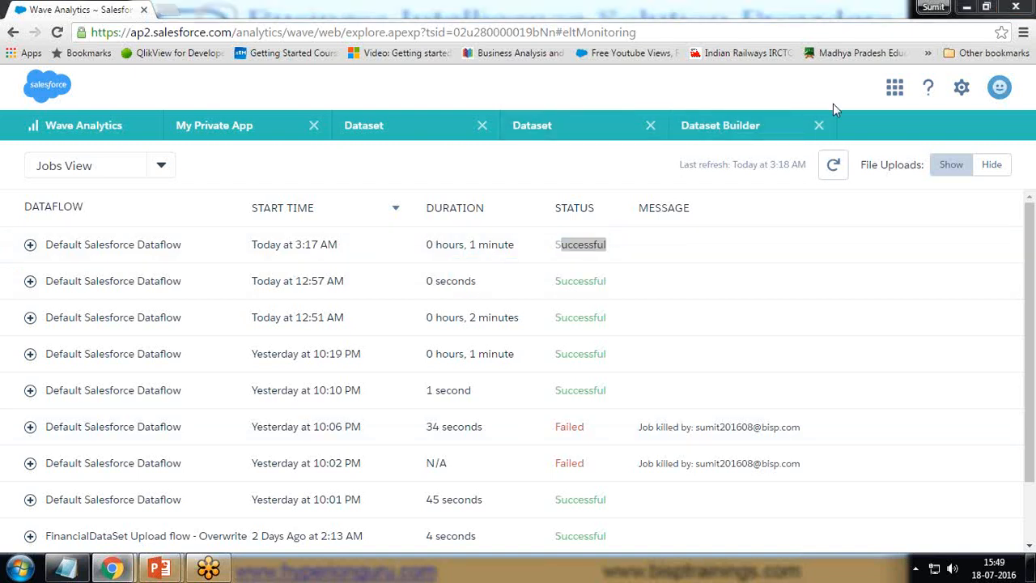
- Close the open Dataset Builder, both Dataset pages and My Private App
{"action": "left_click", "coordinate": [819, 126]}
{"action": "left_click", "coordinate": [651, 128]}
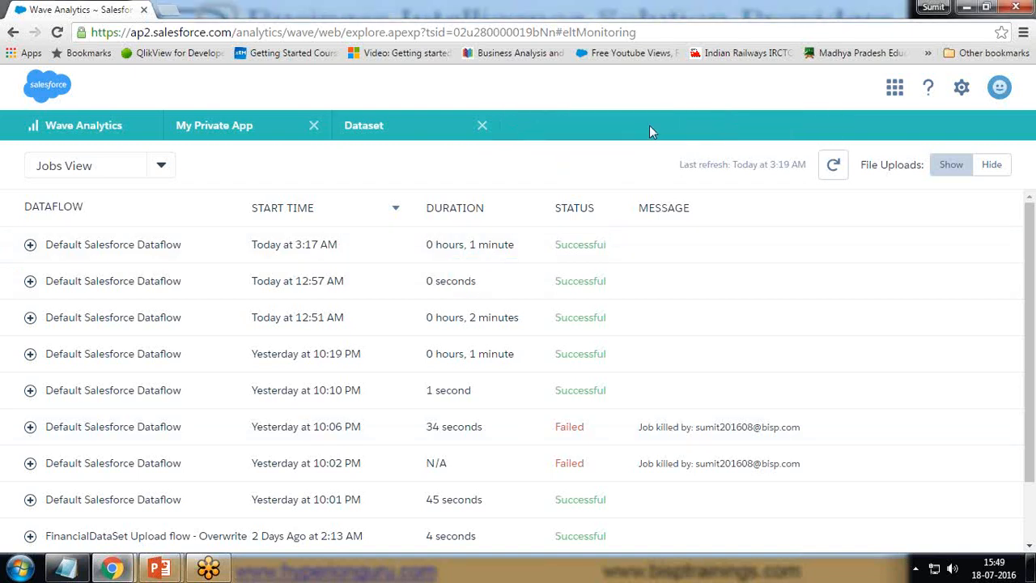
{"action": "left_click", "coordinate": [481, 125]}
{"action": "left_click", "coordinate": [226, 131]}
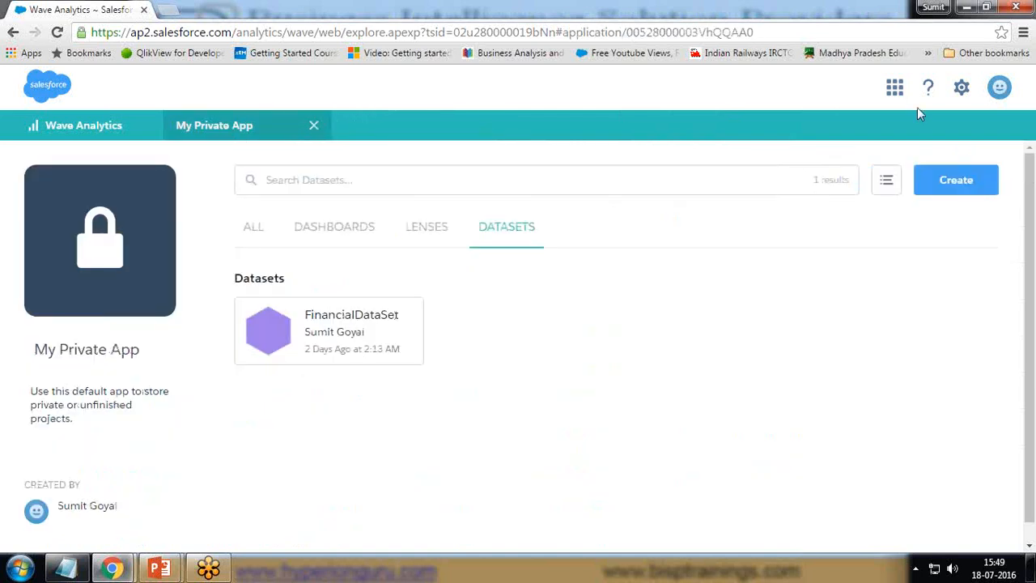
{"action": "left_click", "coordinate": [313, 126]}
- List all available datasets on the Wave Analytics home page
{"action": "scroll", "coordinate": [307, 397], "scroll_direction": "down", "scroll_amount": 4}
{"action": "scroll", "coordinate": [318, 417], "scroll_direction": "up", "scroll_amount": 4}
{"action": "left_click", "coordinate": [95, 229]}
{"action": "left_click", "coordinate": [335, 234]}
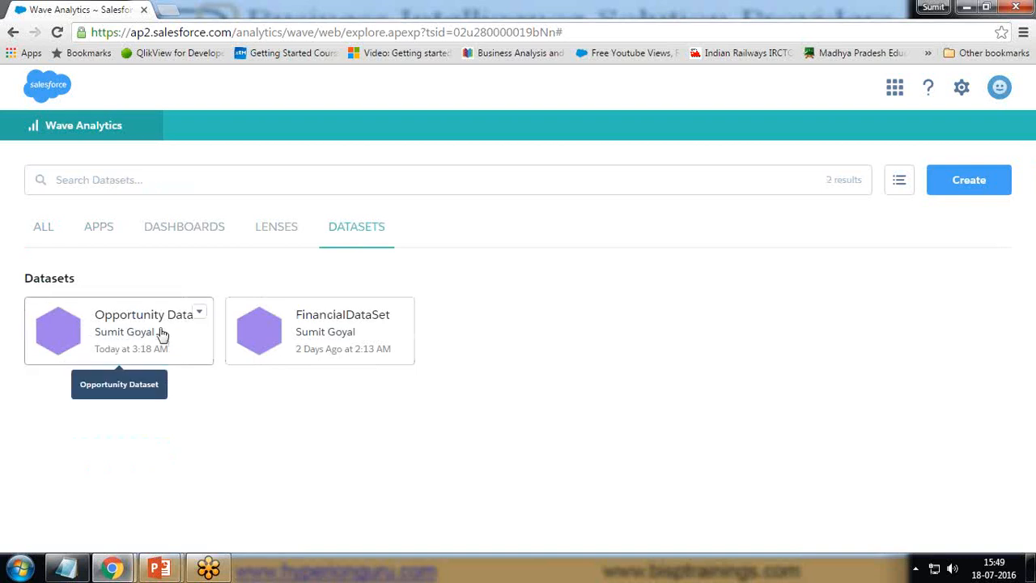
- Open Opportunity Dataset for editing, review its metadata, data and security settings, and close it without changes
{"action": "left_click", "coordinate": [200, 315]}
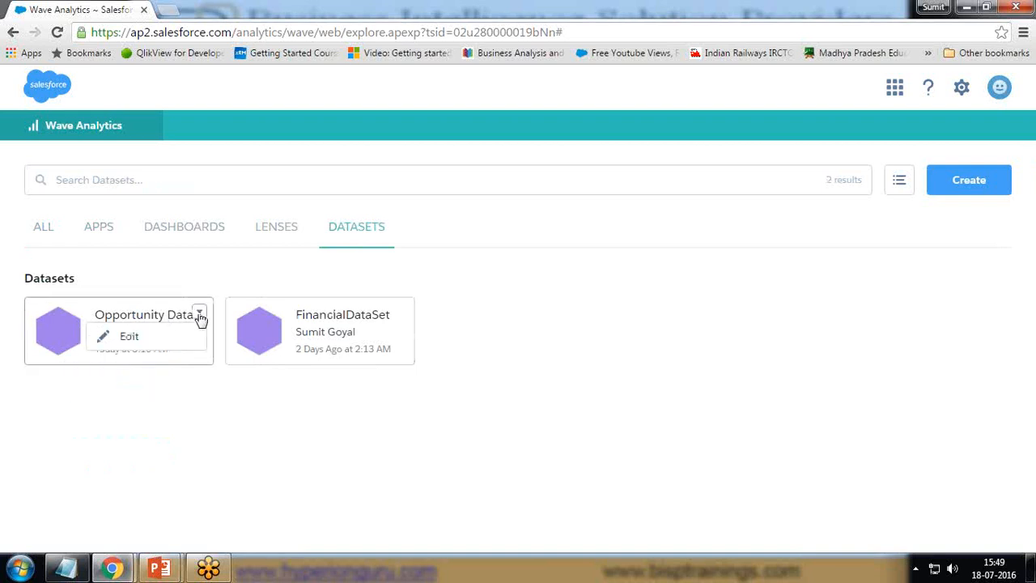
{"action": "left_click", "coordinate": [134, 338]}
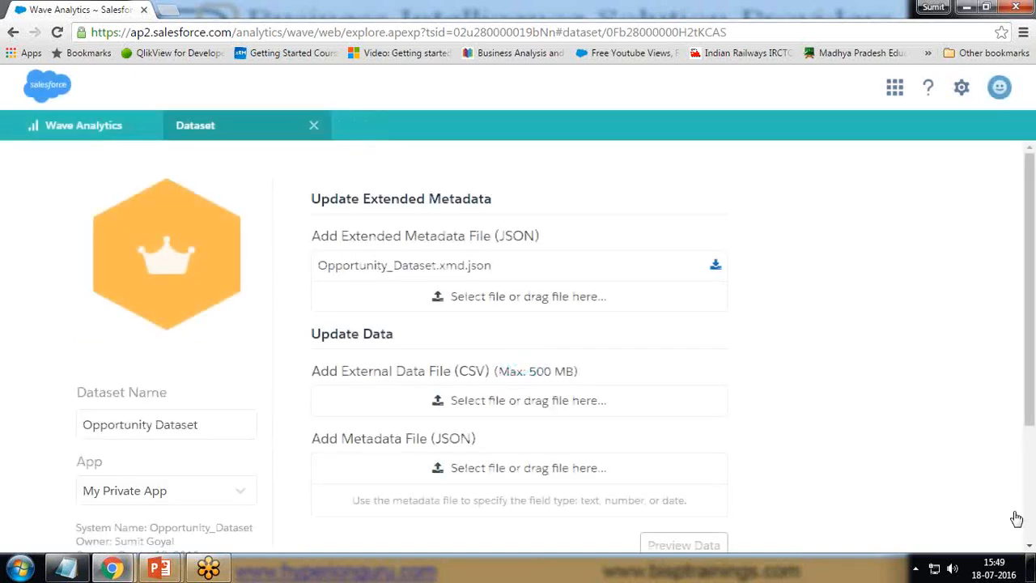
{"action": "scroll", "coordinate": [426, 268], "scroll_direction": "down", "scroll_amount": 2}
{"action": "scroll", "coordinate": [422, 387], "scroll_direction": "up", "scroll_amount": 2}
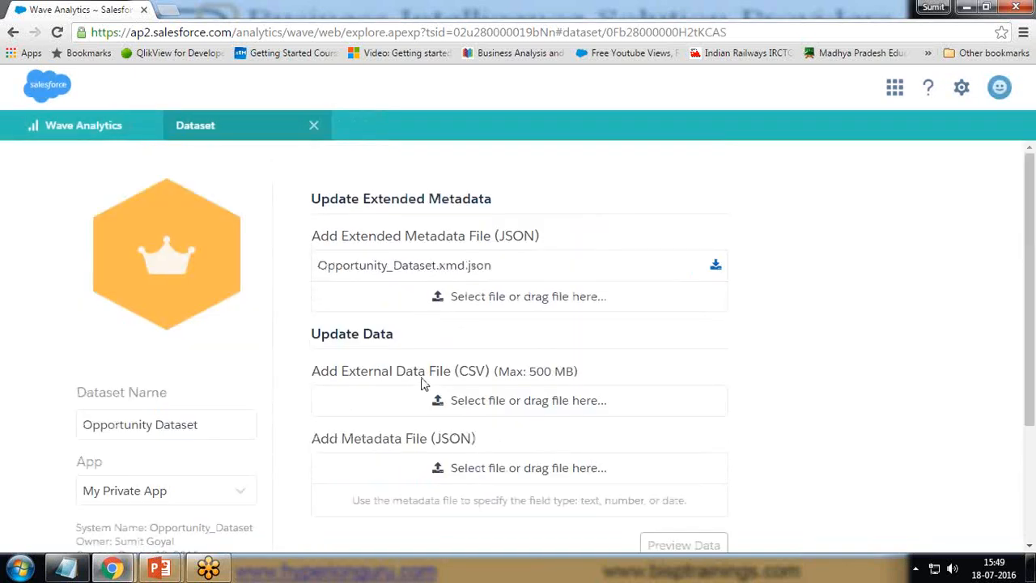
{"action": "scroll", "coordinate": [261, 402], "scroll_direction": "down", "scroll_amount": 2}
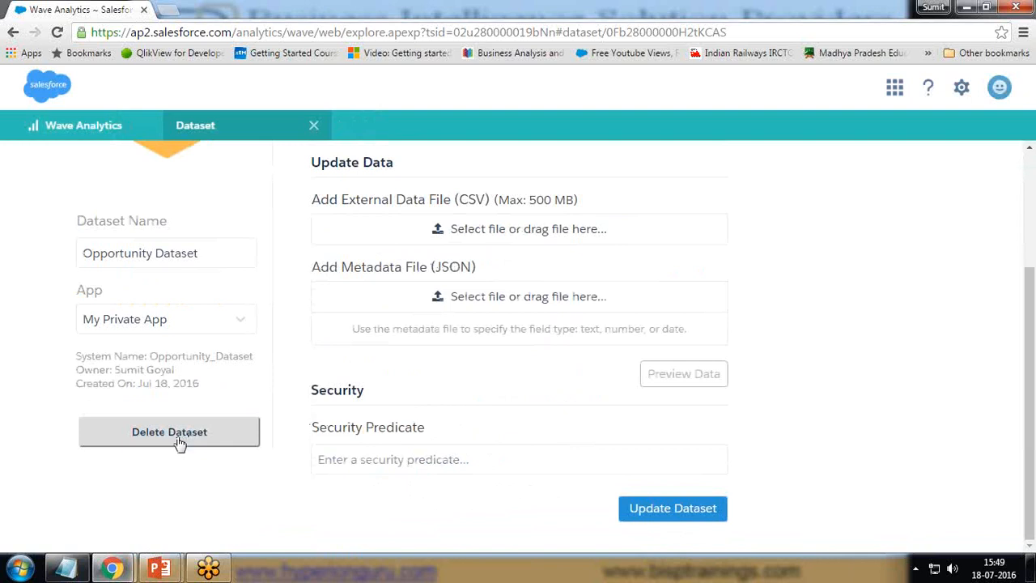
{"action": "scroll", "coordinate": [179, 442], "scroll_direction": "up", "scroll_amount": 2}
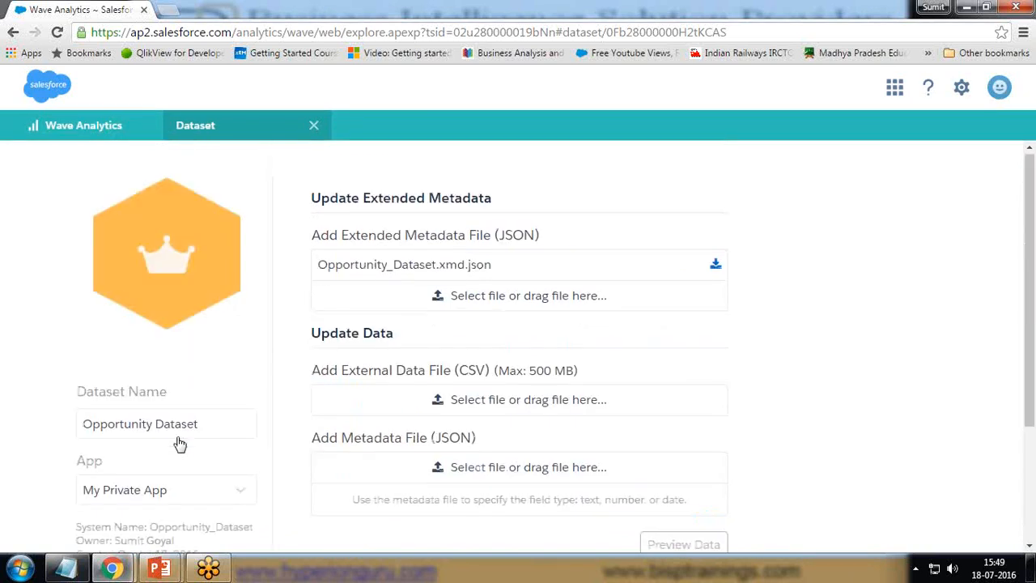
{"action": "left_click", "coordinate": [315, 128]}
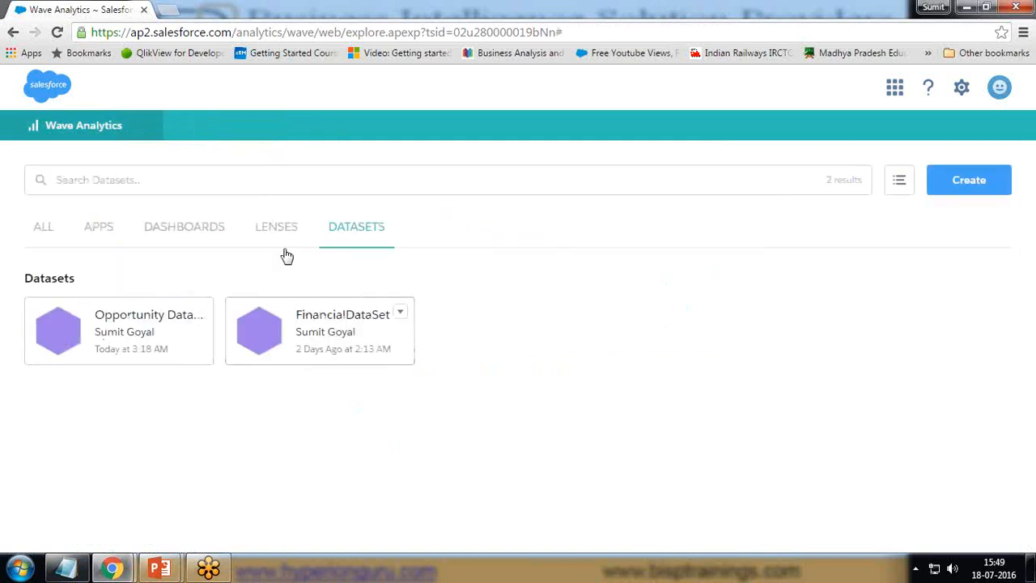
- Open Opportunity Dataset in a new lens and examine its row count
{"action": "left_click", "coordinate": [134, 330]}
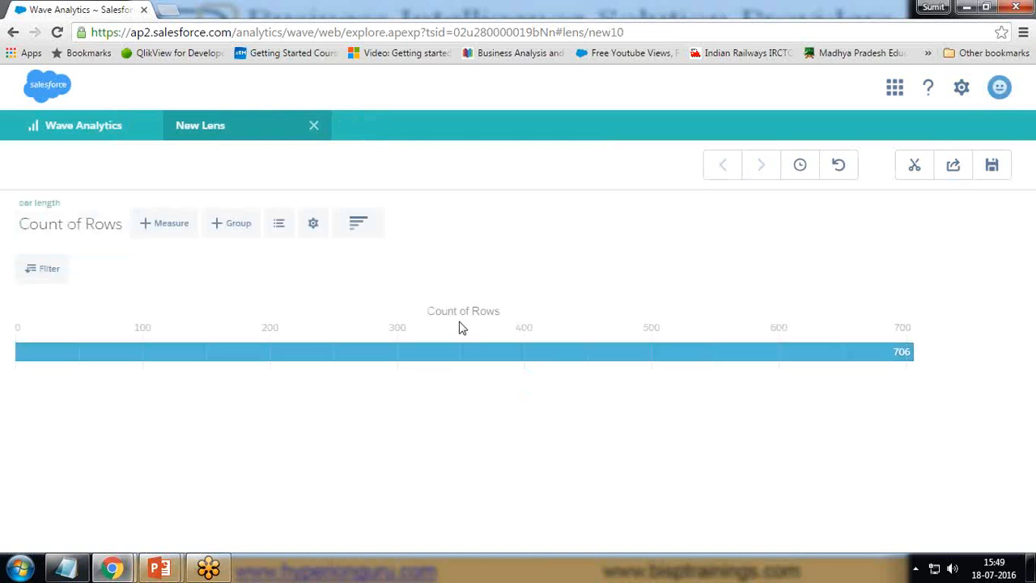
{"action": "mouse_move", "coordinate": [900, 360]}
- Switch to the PowerPoint slide show and read the Business requirement slide
{"action": "mouse_move", "coordinate": [166, 571]}
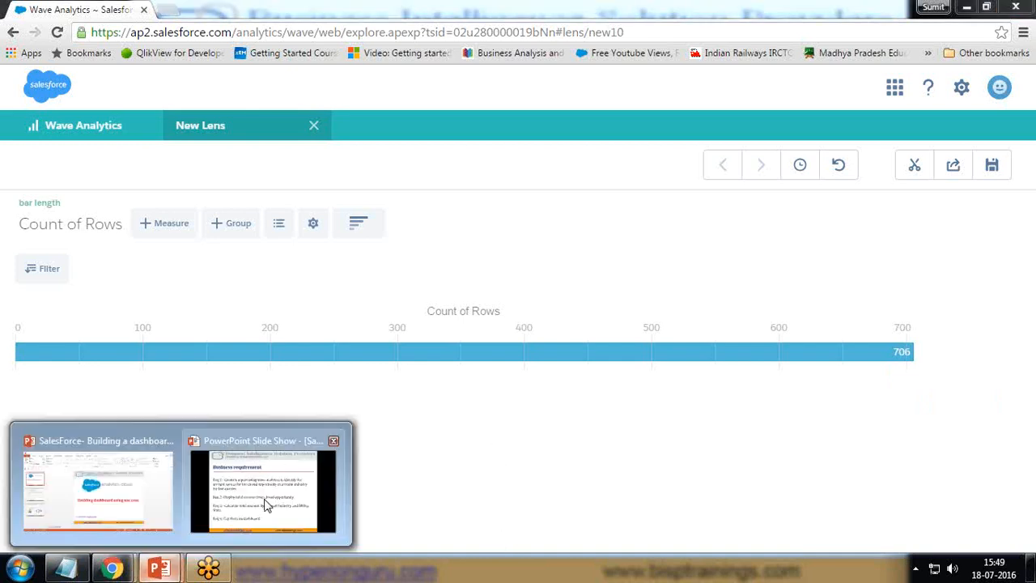
{"action": "left_click", "coordinate": [267, 505]}
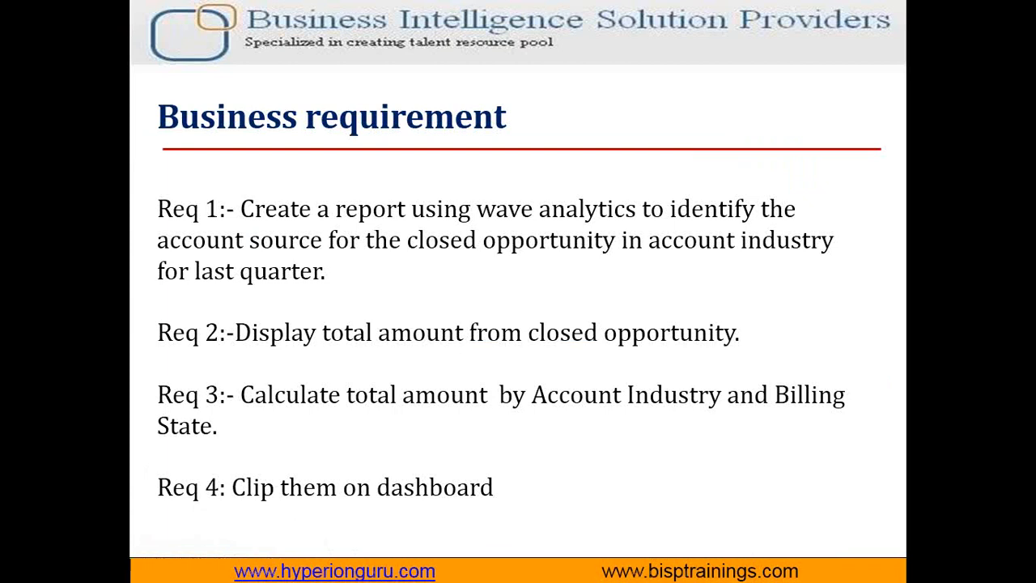
{"action": "key", "text": "Left"}
{"action": "key", "text": "Right"}
- Underline the key phrases of Req 1 with the pen, box "account industry", and erase all the ink
{"action": "key", "text": "ctrl+p"}
{"action": "left_click_drag", "start_coordinate": [182, 255], "coordinate": [844, 260]}
{"action": "left_click_drag", "start_coordinate": [161, 281], "coordinate": [324, 276]}
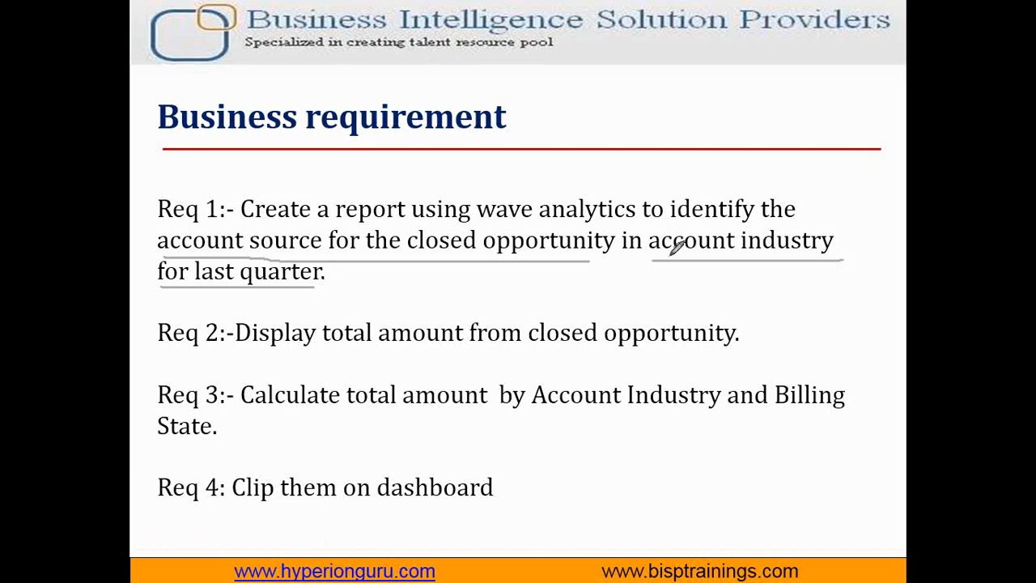
{"action": "mouse_move", "coordinate": [670, 253]}
{"action": "left_mouse_down"}
{"action": "mouse_move", "coordinate": [842, 253]}
{"action": "mouse_move", "coordinate": [787, 225]}
{"action": "mouse_move", "coordinate": [641, 231]}
{"action": "mouse_move", "coordinate": [648, 250]}
{"action": "left_mouse_up"}
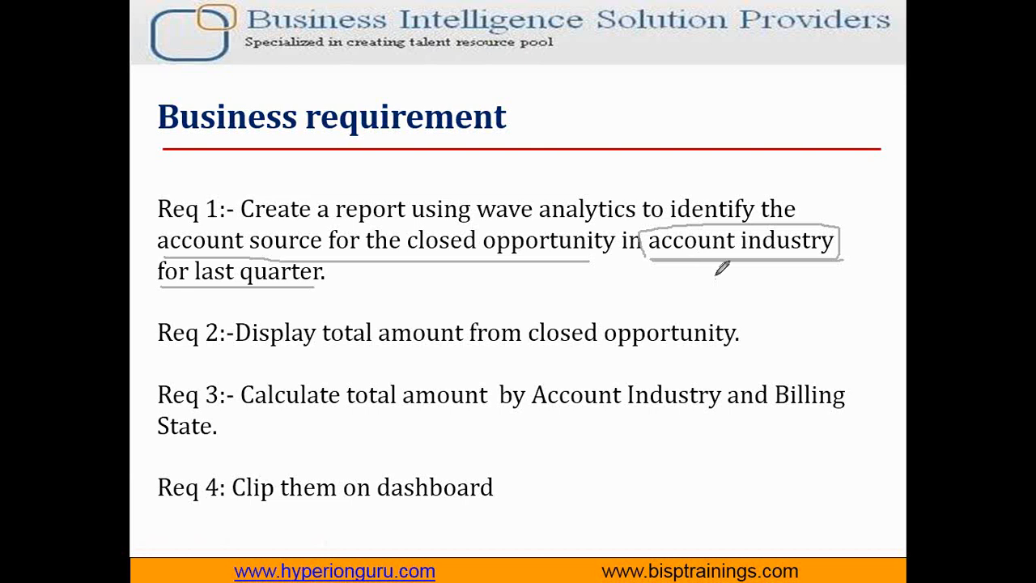
{"action": "key", "text": "e"}
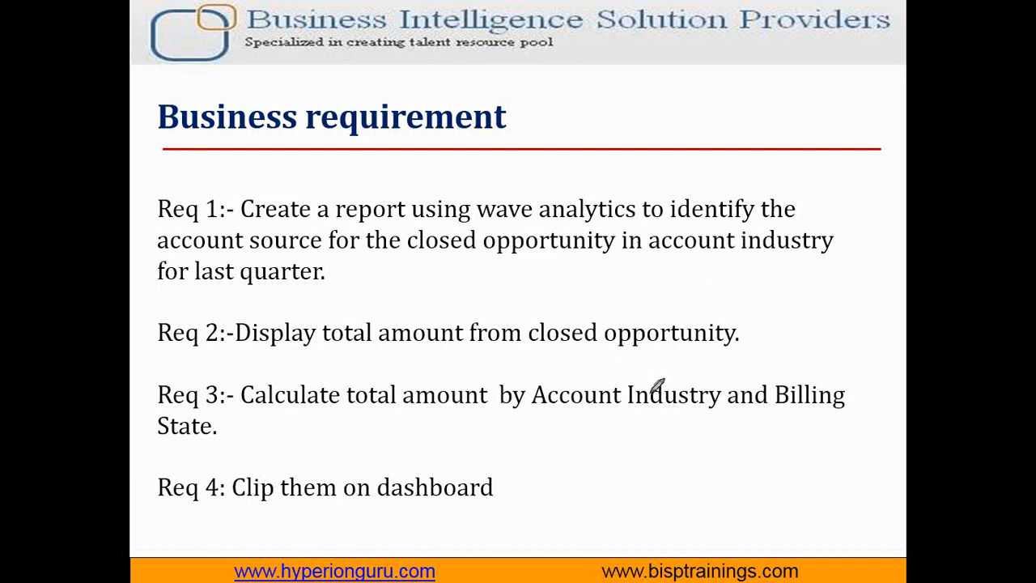
- Switch from the slide show back to the Wave Analytics lens in Chrome
{"action": "key", "text": "alt+Tab"}
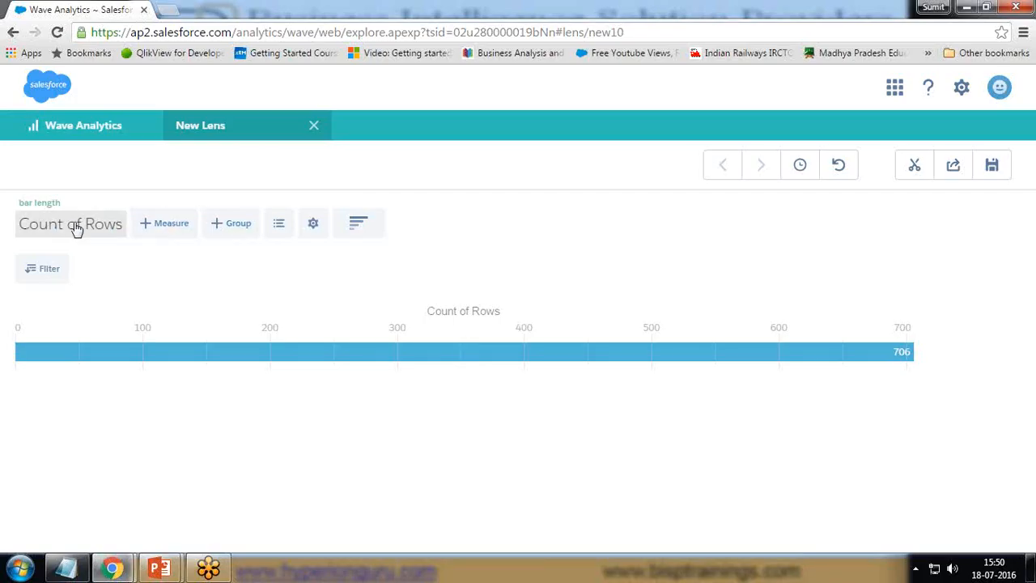
{"action": "left_click", "coordinate": [101, 230]}
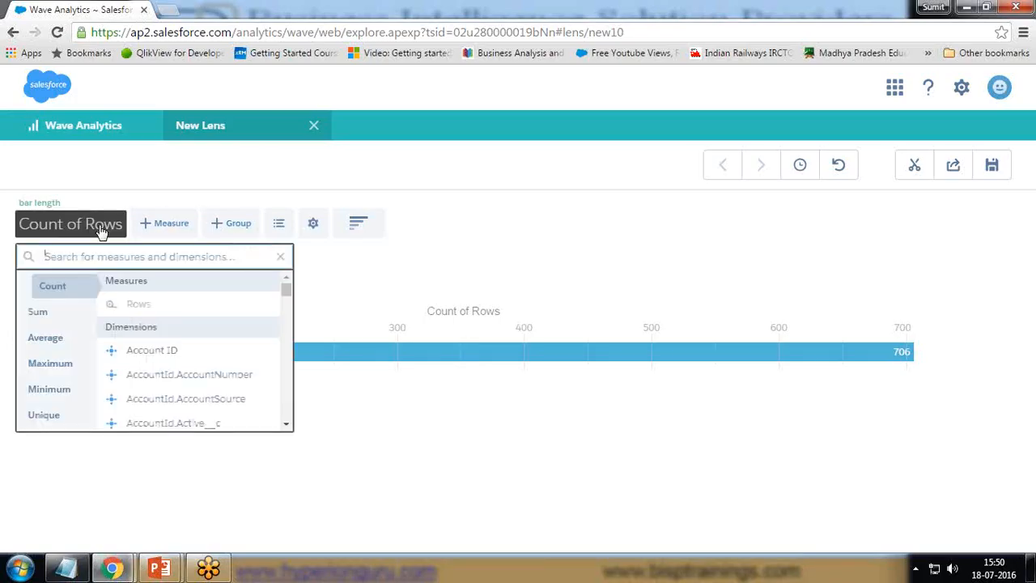
{"action": "left_click", "coordinate": [42, 312]}
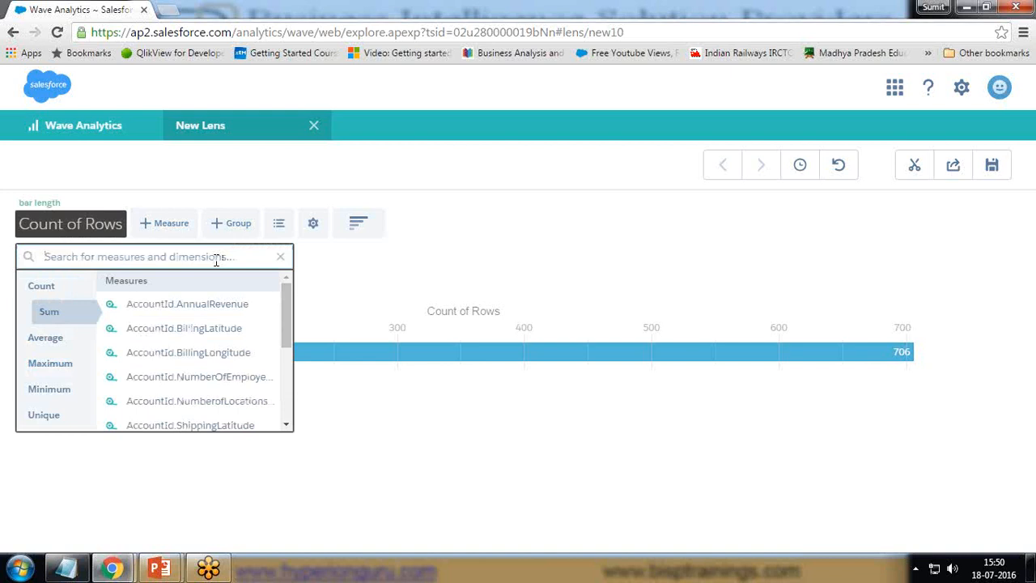
{"action": "type", "text": "acco"}
{"action": "scroll", "coordinate": [285, 369], "scroll_direction": "down", "scroll_amount": 1}
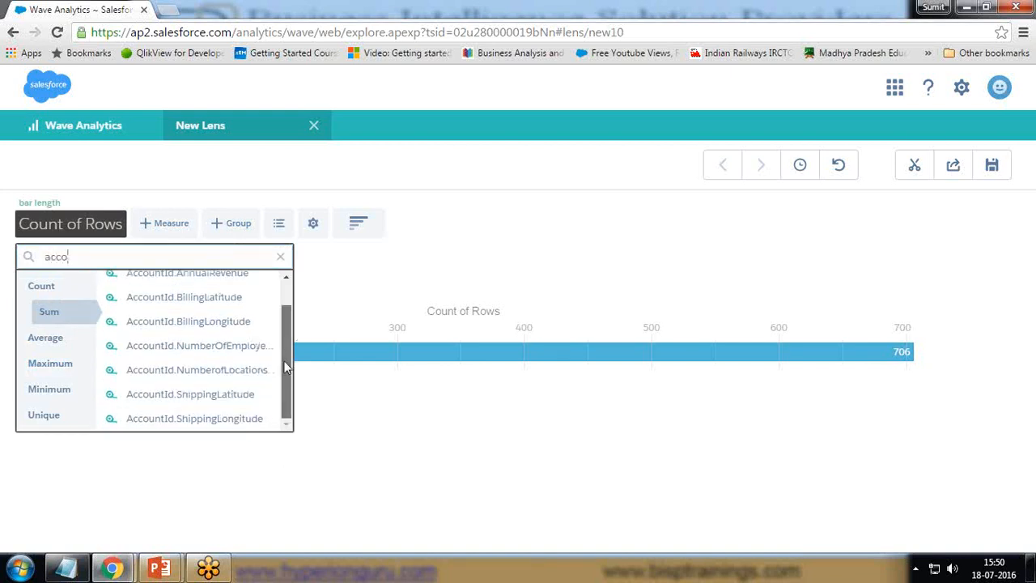
{"action": "left_click_drag", "start_coordinate": [285, 364], "coordinate": [285, 309]}
{"action": "left_click", "coordinate": [297, 263]}
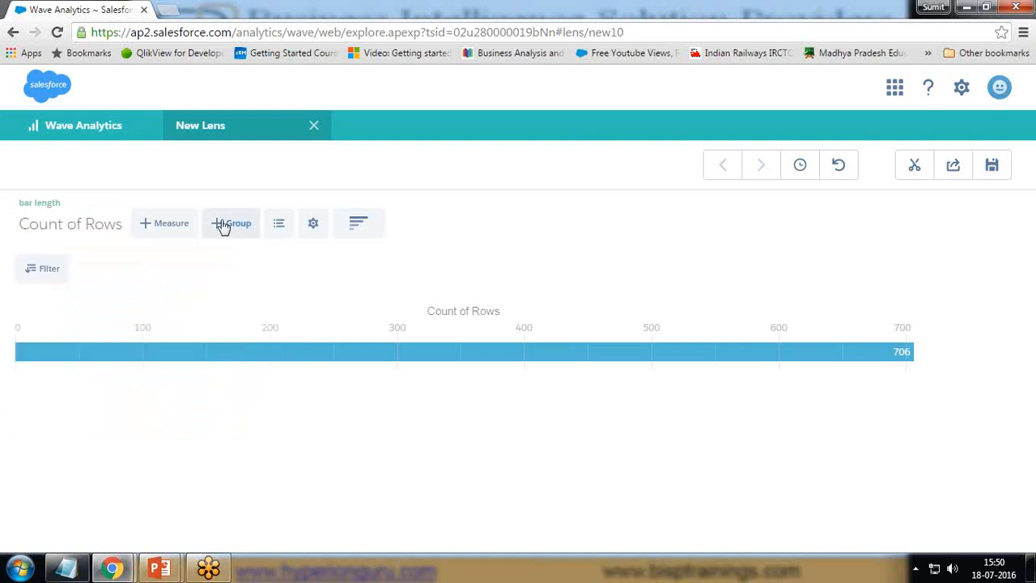
- Add Sum of Amount as a measure to the lens and remove the Count of Rows measure
{"action": "left_click", "coordinate": [169, 226]}
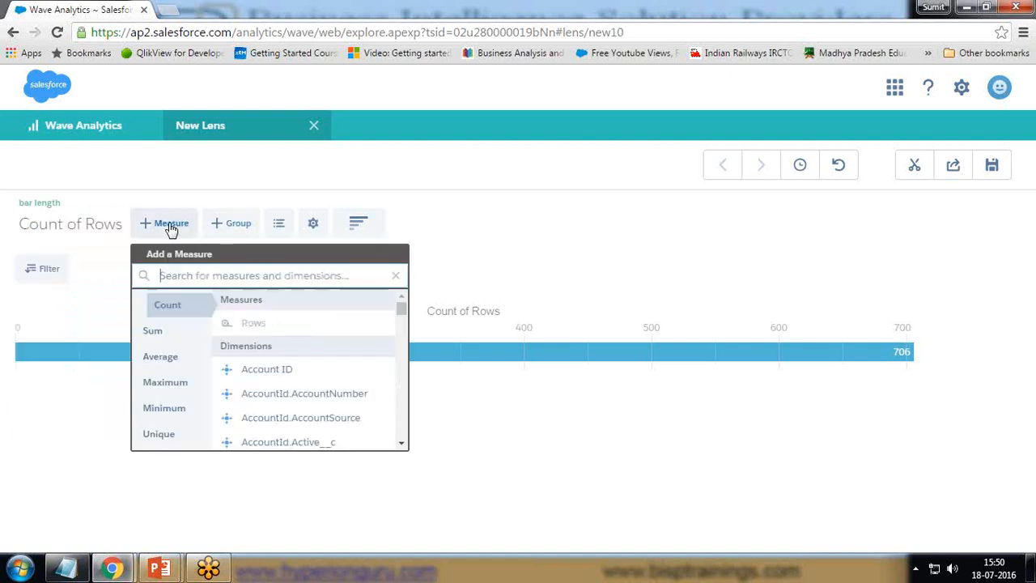
{"action": "left_click", "coordinate": [153, 335]}
{"action": "left_click_drag", "start_coordinate": [402, 338], "coordinate": [396, 397]}
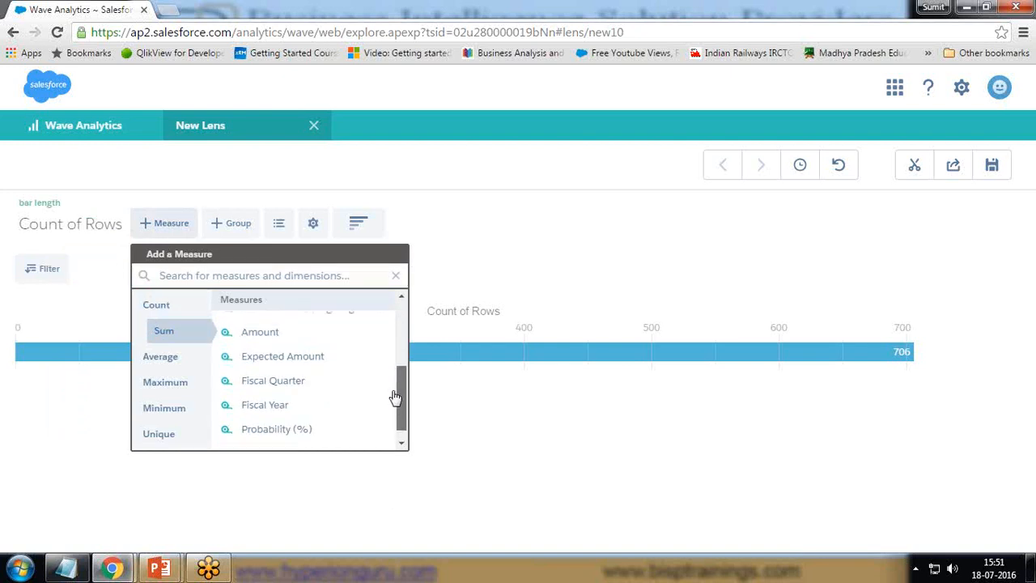
{"action": "left_click", "coordinate": [269, 340]}
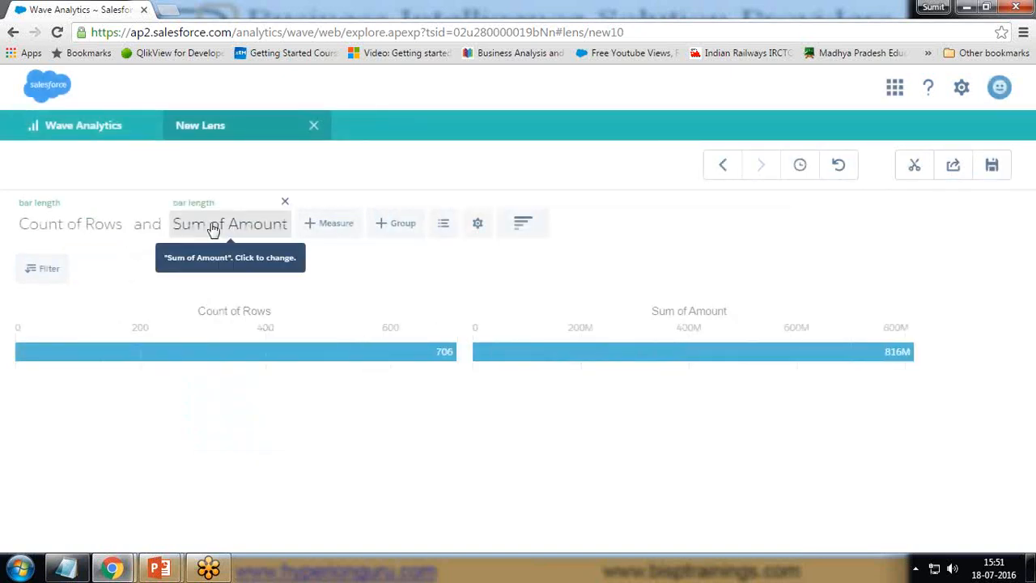
{"action": "left_click", "coordinate": [120, 202]}
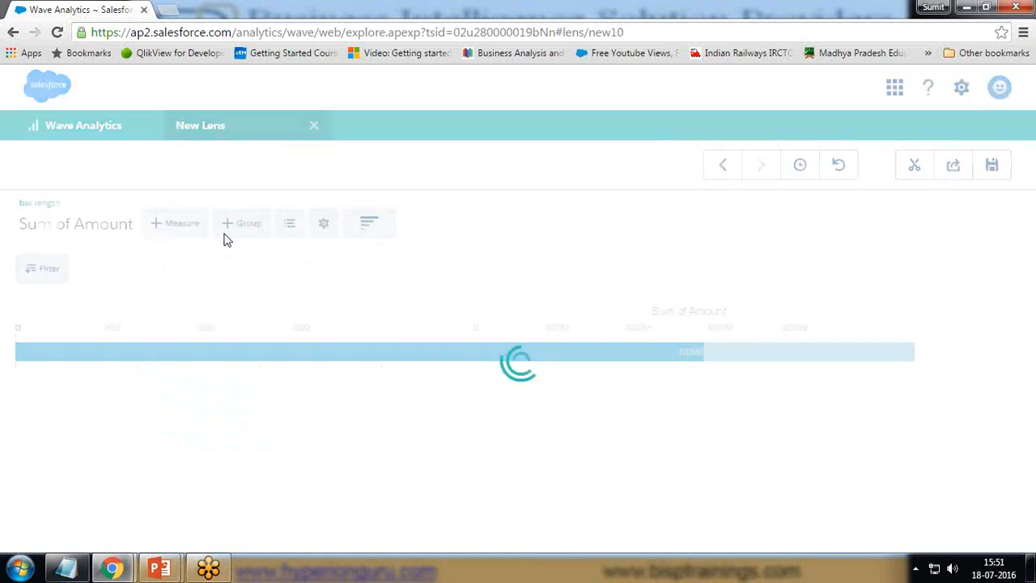
- Search the grouping dimensions for "name" and group the Sum of Amount by AccountId.Name
{"action": "left_click", "coordinate": [244, 228]}
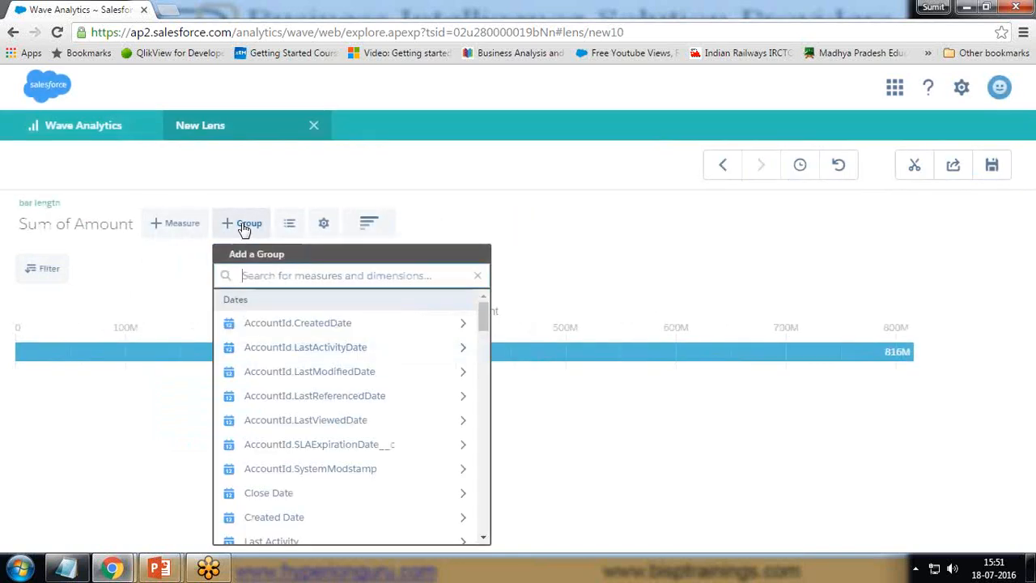
{"action": "type", "text": "acc"}
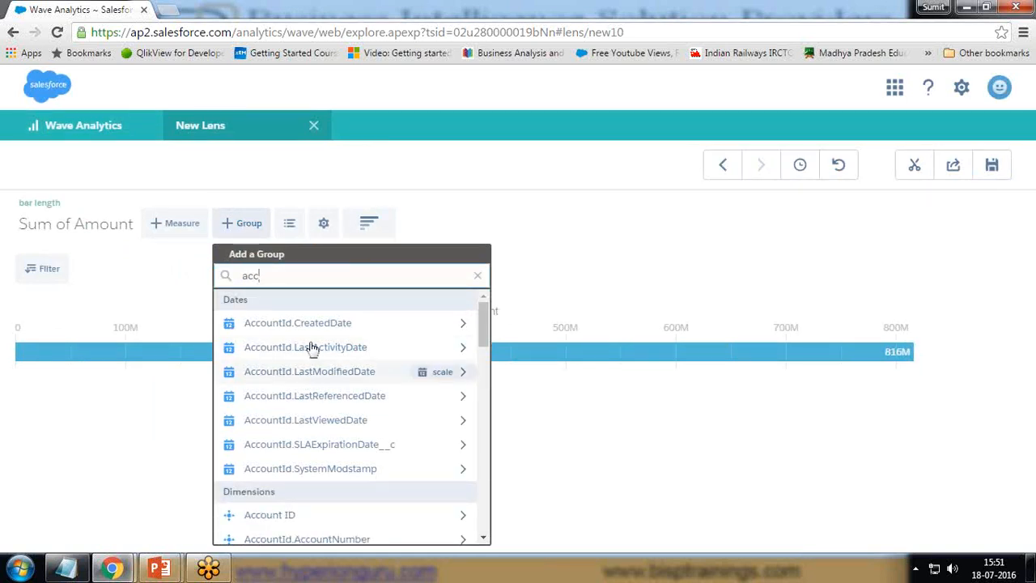
{"action": "type", "text": "io"}
{"action": "key", "text": "BackSpace"}
{"action": "key", "text": "BackSpace"}
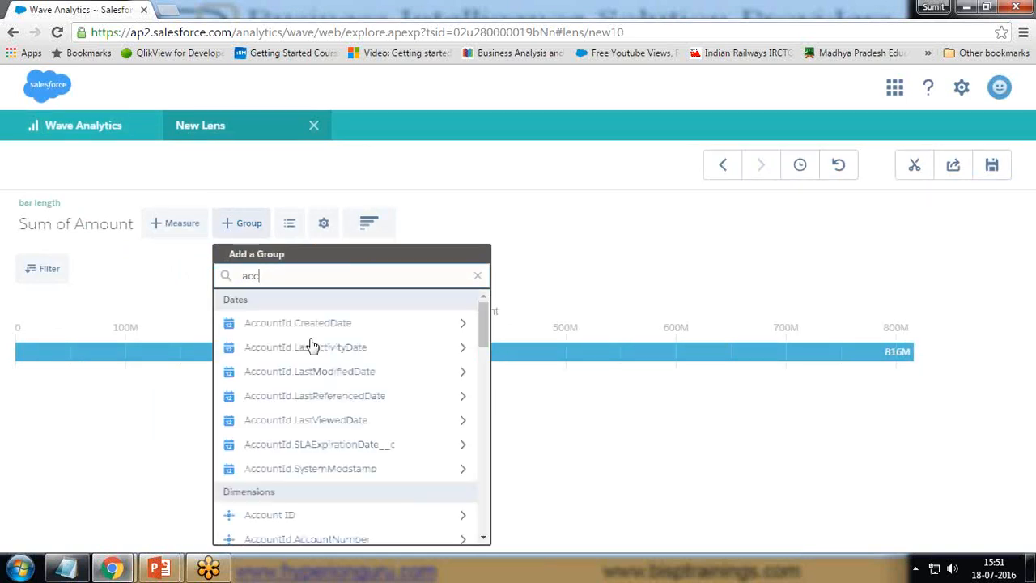
{"action": "type", "text": "cuint"}
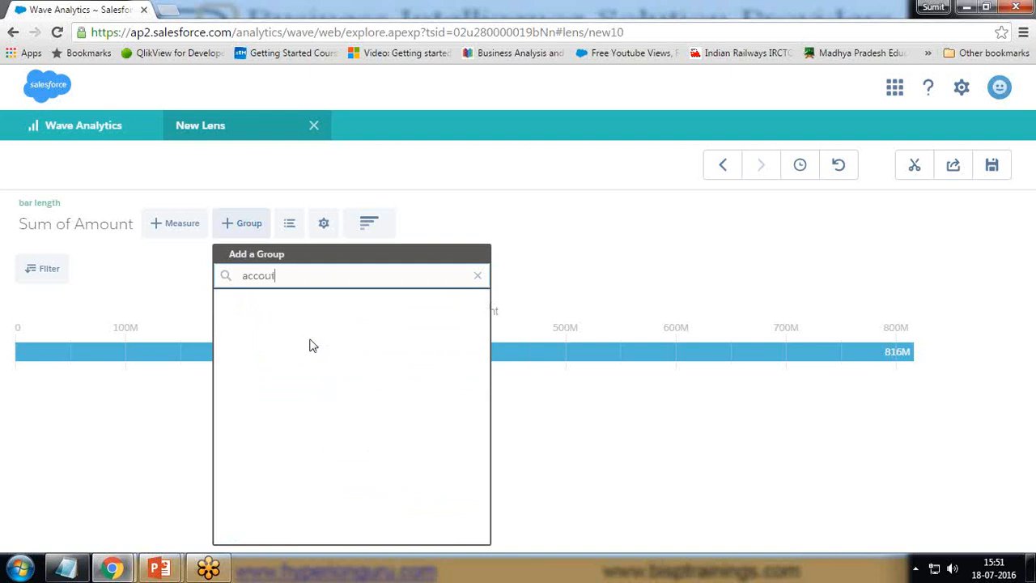
{"action": "key", "text": "BackSpace"}
{"action": "key", "text": "BackSpace"}
{"action": "key", "text": "BackSpace"}
{"action": "key", "text": "BackSpace"}
{"action": "key", "text": "BackSpace"}
{"action": "key", "text": "BackSpace"}
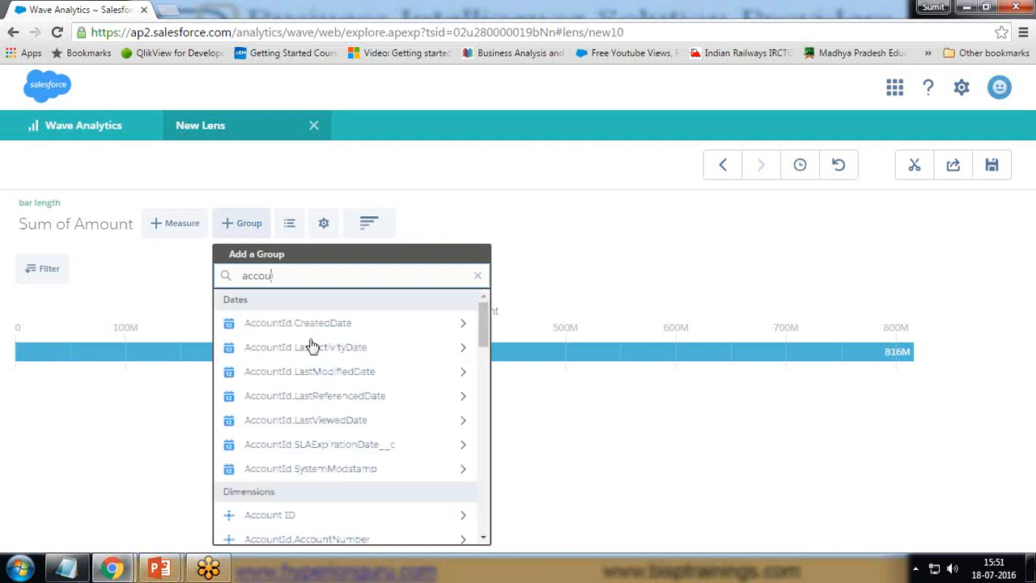
{"action": "type", "text": "namer"}
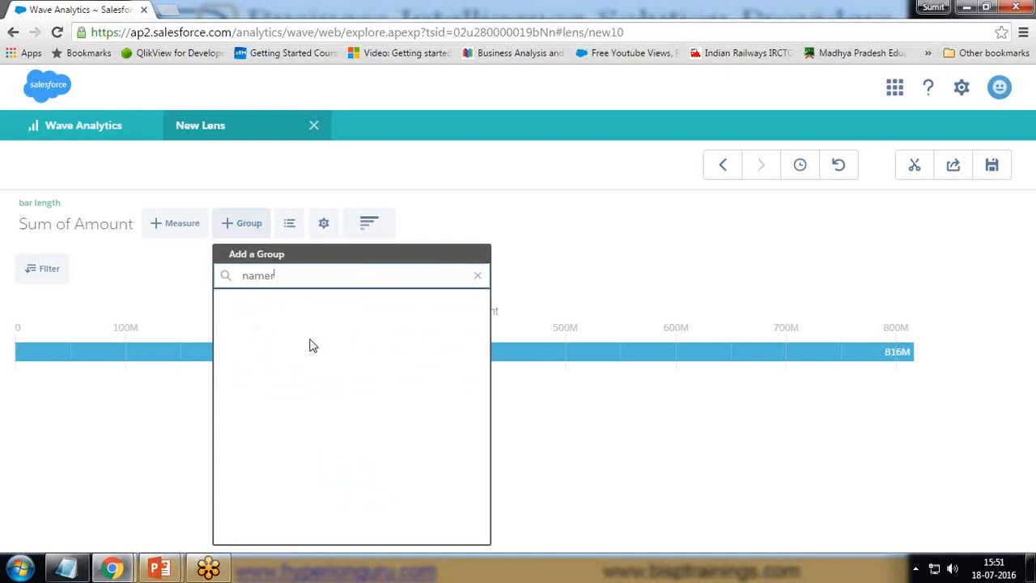
{"action": "key", "text": "BackSpace"}
{"action": "left_click", "coordinate": [296, 322]}
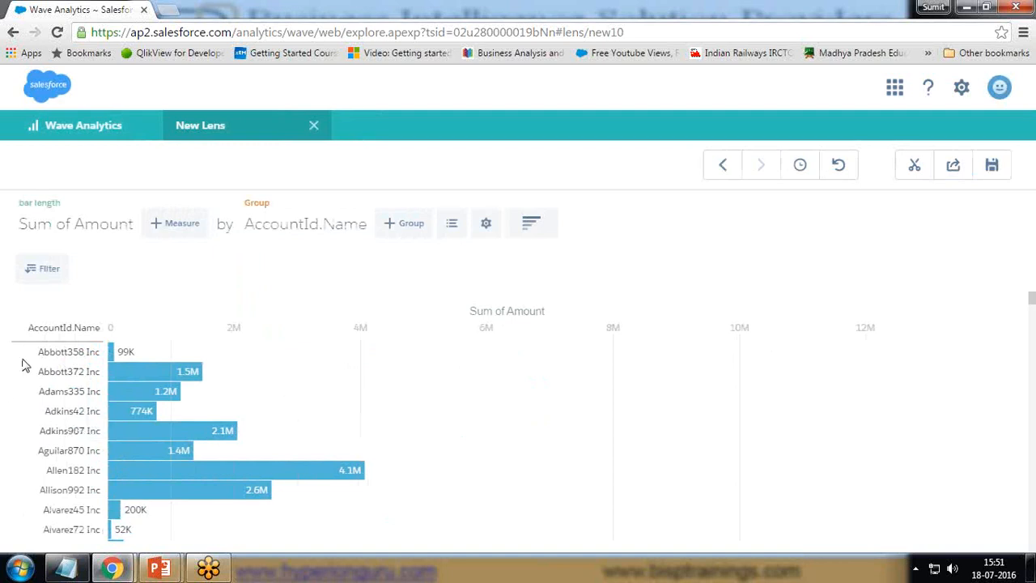
- Sort the account bars by Sum of Amount in ascending order, and change the sort to descending
{"action": "scroll", "coordinate": [91, 429], "scroll_direction": "down", "scroll_amount": 10}
{"action": "scroll", "coordinate": [92, 437], "scroll_direction": "down", "scroll_amount": 10}
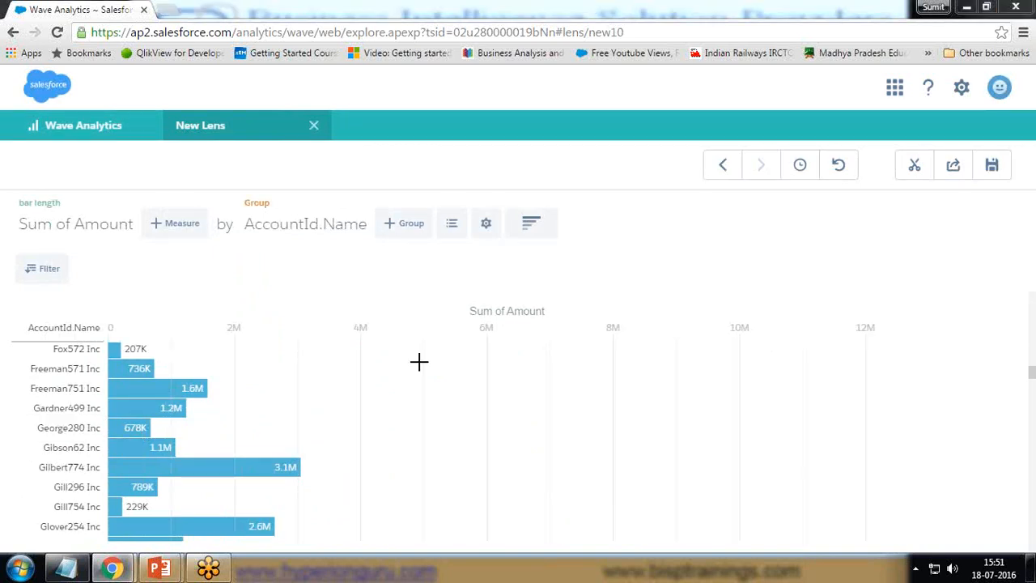
{"action": "left_click", "coordinate": [485, 224]}
{"action": "left_click", "coordinate": [556, 283]}
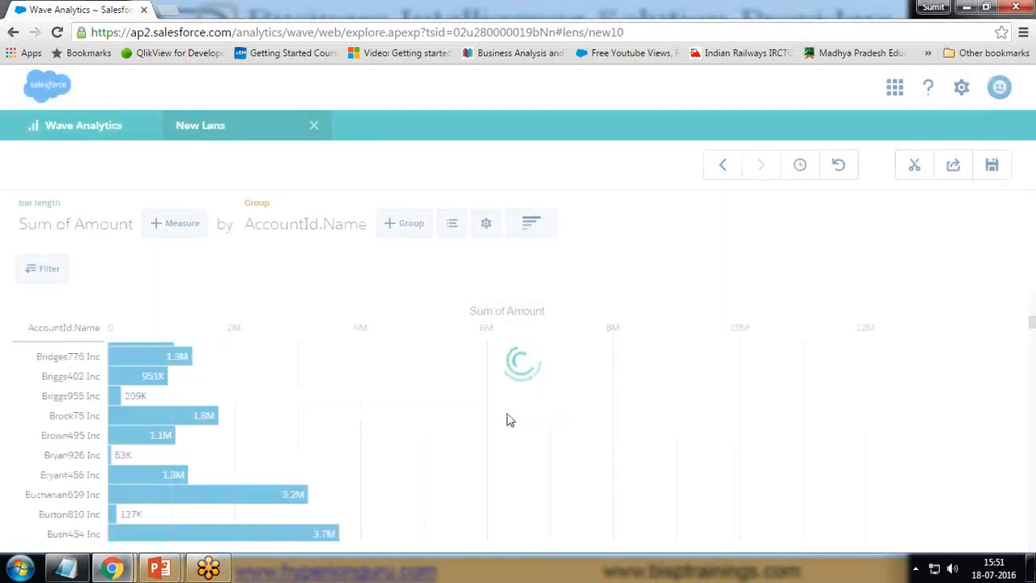
{"action": "left_click", "coordinate": [460, 226]}
{"action": "left_click", "coordinate": [486, 224]}
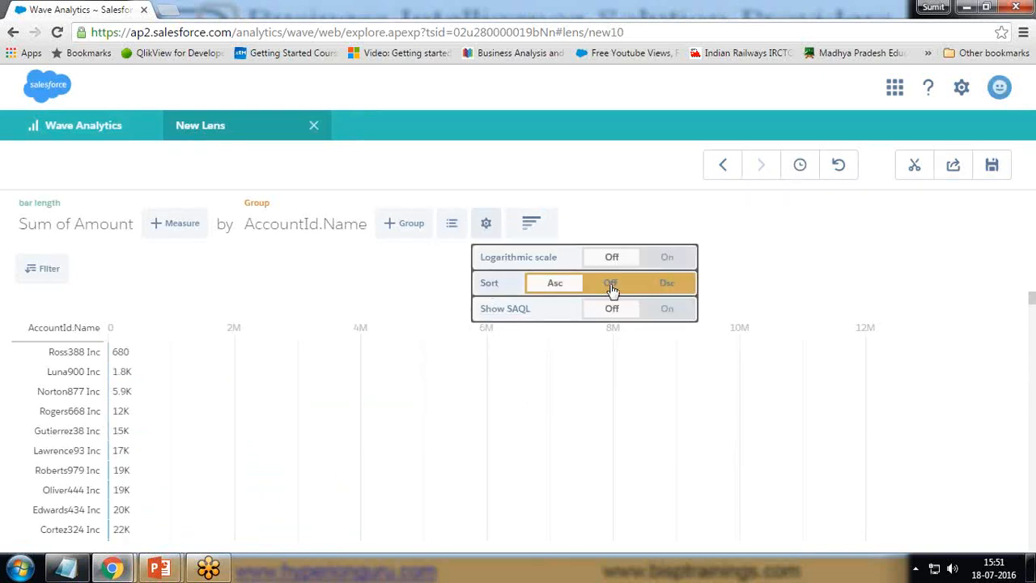
{"action": "left_click", "coordinate": [666, 285]}
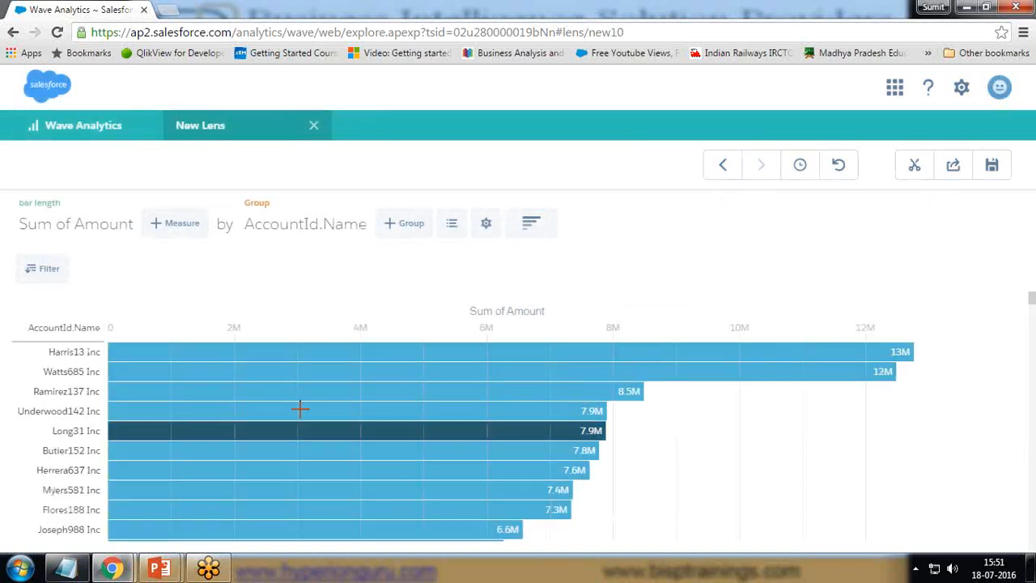
- Examine the amounts of the largest accounts, check the Business requirement slide in PowerPoint, and return to the lens in Chrome
{"action": "mouse_move", "coordinate": [276, 372]}
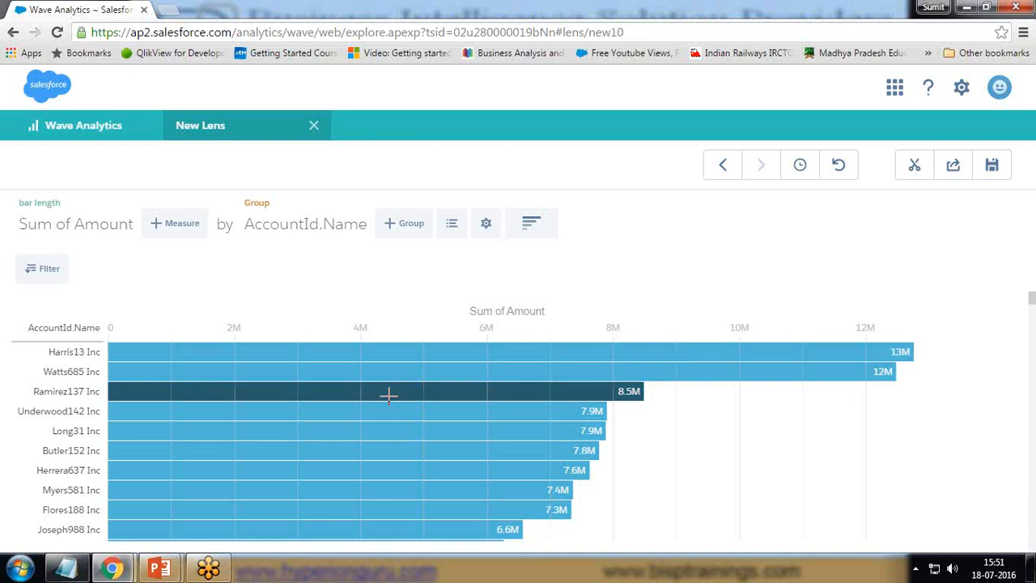
{"action": "mouse_move", "coordinate": [389, 395]}
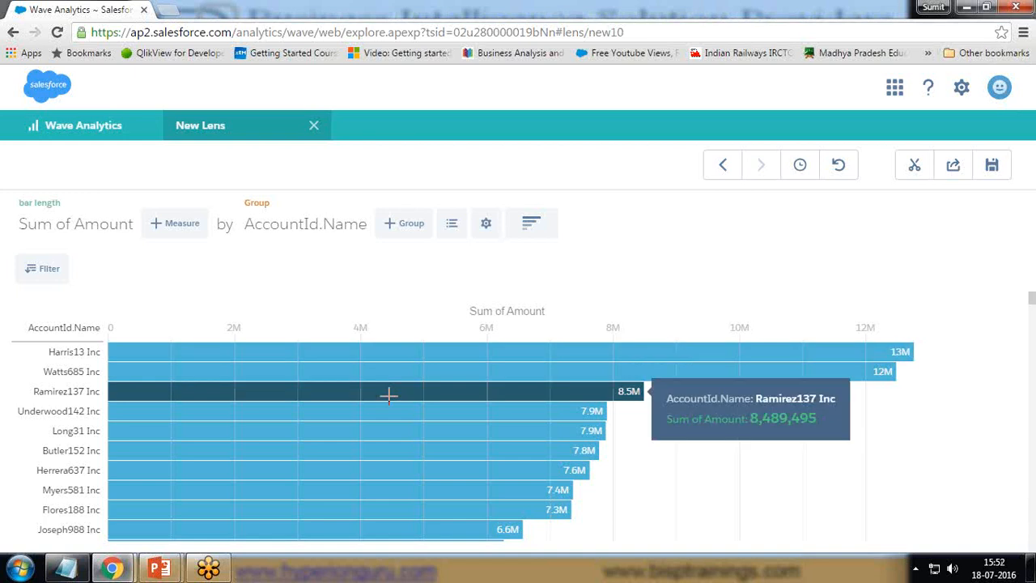
{"action": "left_click", "coordinate": [160, 568]}
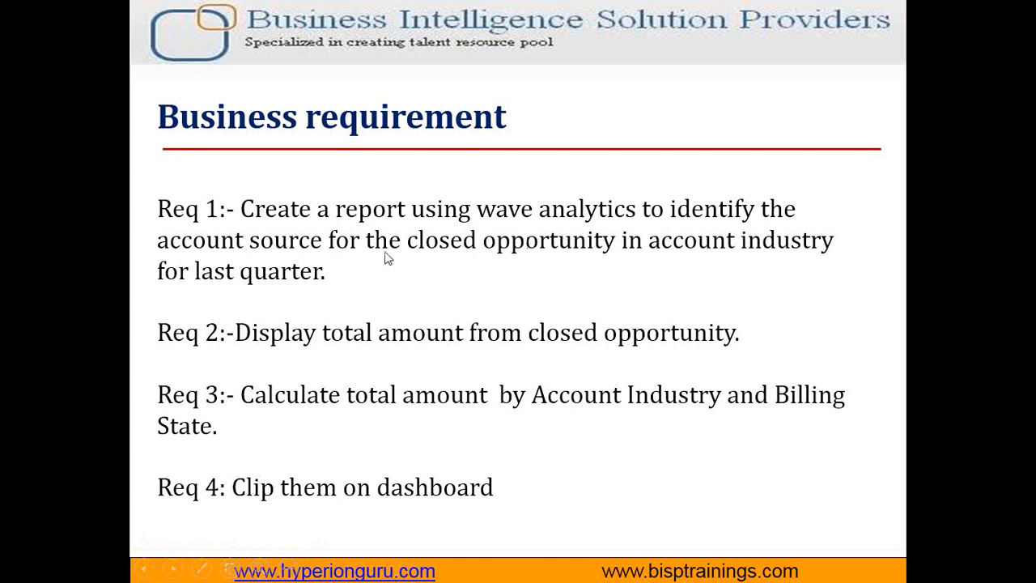
{"action": "key", "text": "alt+Tab"}
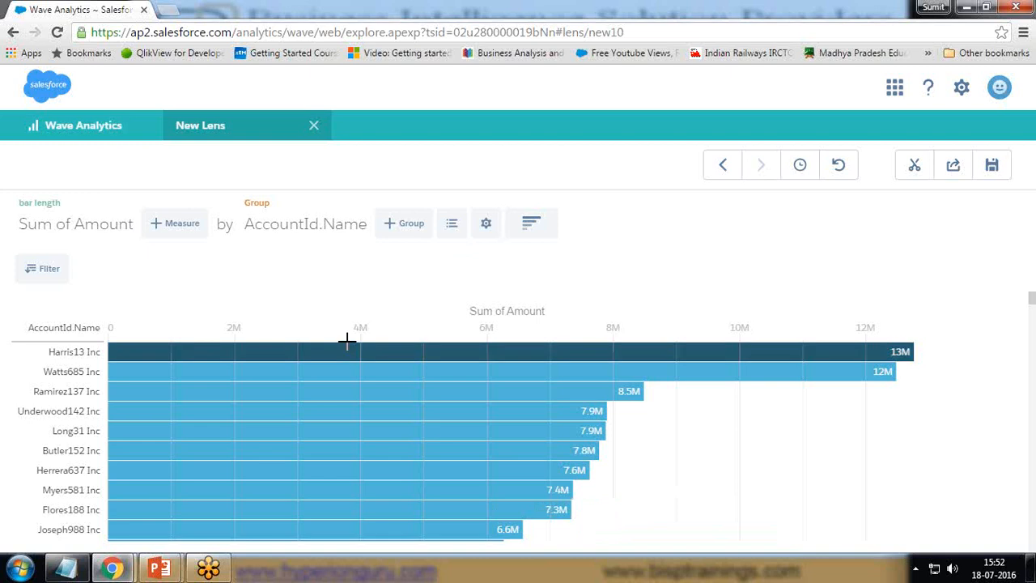
- Drill into the Harris13 Inc bar by Forecast Category, searching the dimensions for "for"
{"action": "mouse_move", "coordinate": [333, 351]}
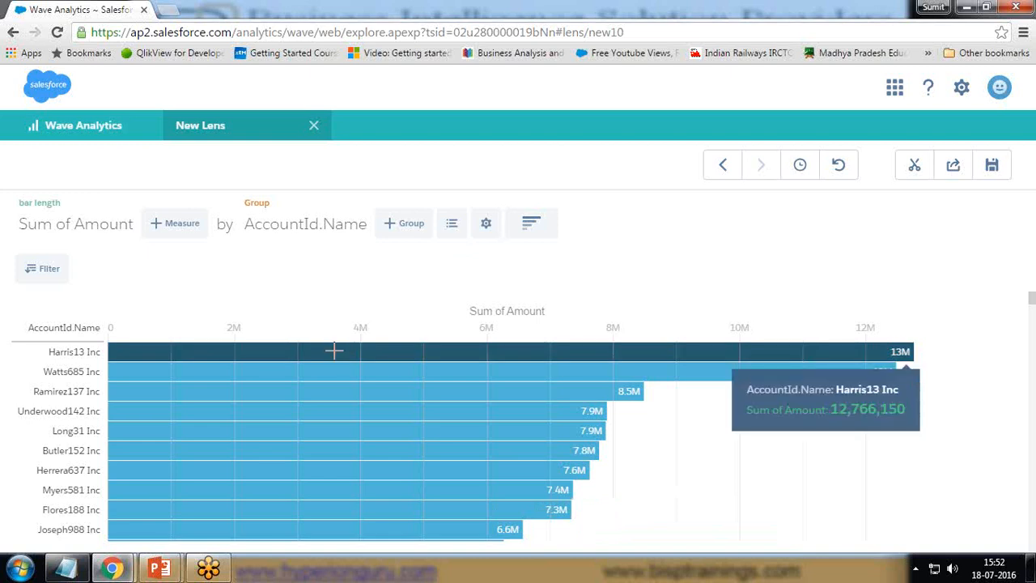
{"action": "right_click", "coordinate": [334, 351]}
{"action": "left_click", "coordinate": [319, 353]}
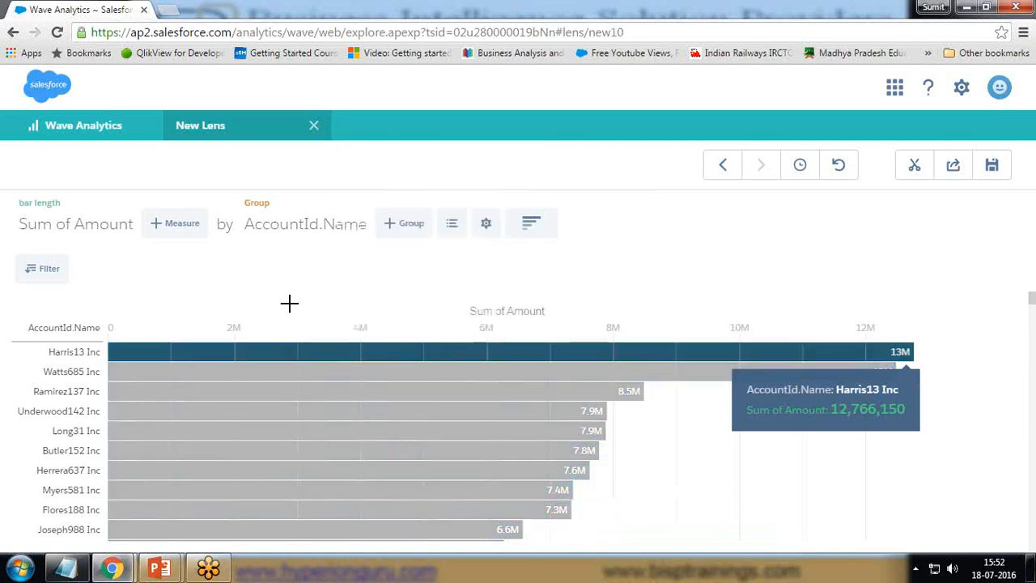
{"action": "left_click", "coordinate": [309, 351]}
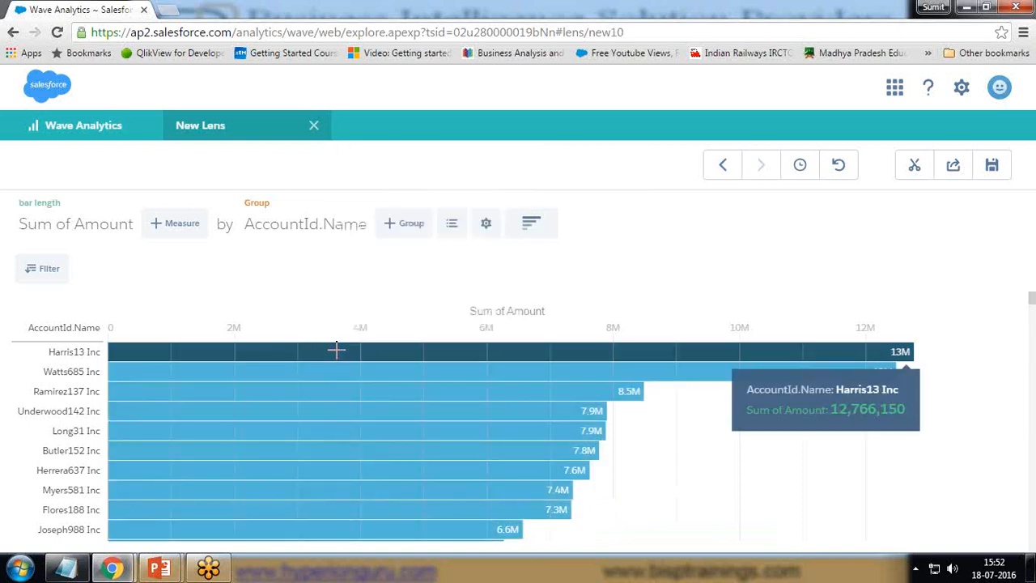
{"action": "right_click", "coordinate": [337, 348]}
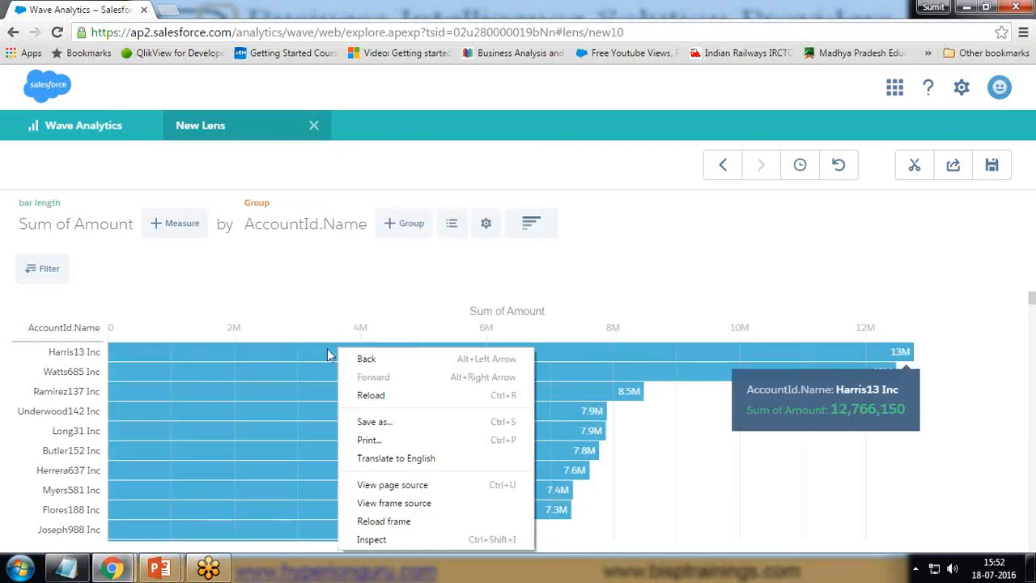
{"action": "left_click", "coordinate": [326, 348]}
{"action": "left_click", "coordinate": [327, 348]}
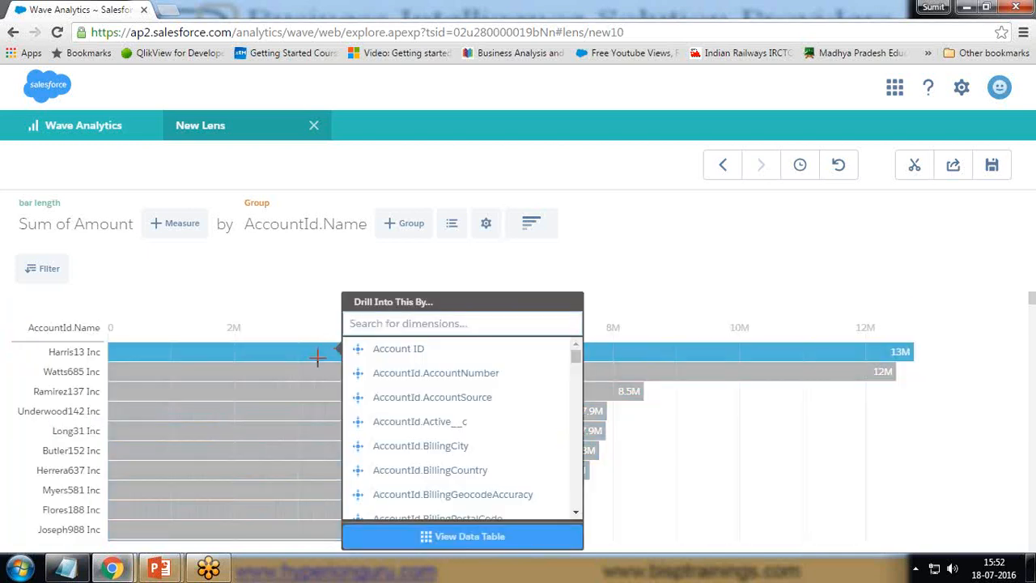
{"action": "type", "text": "for"}
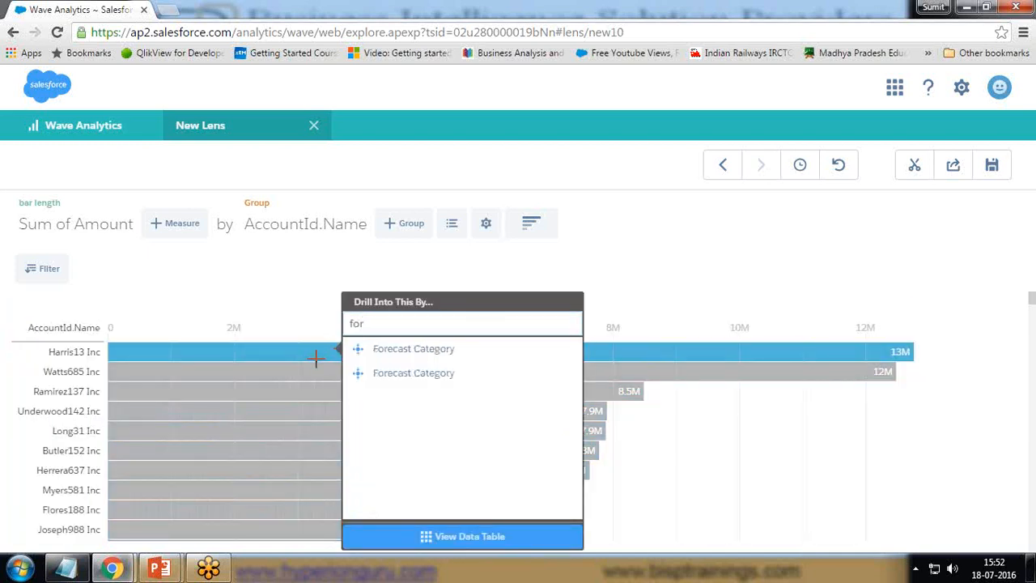
{"action": "left_click", "coordinate": [388, 348]}
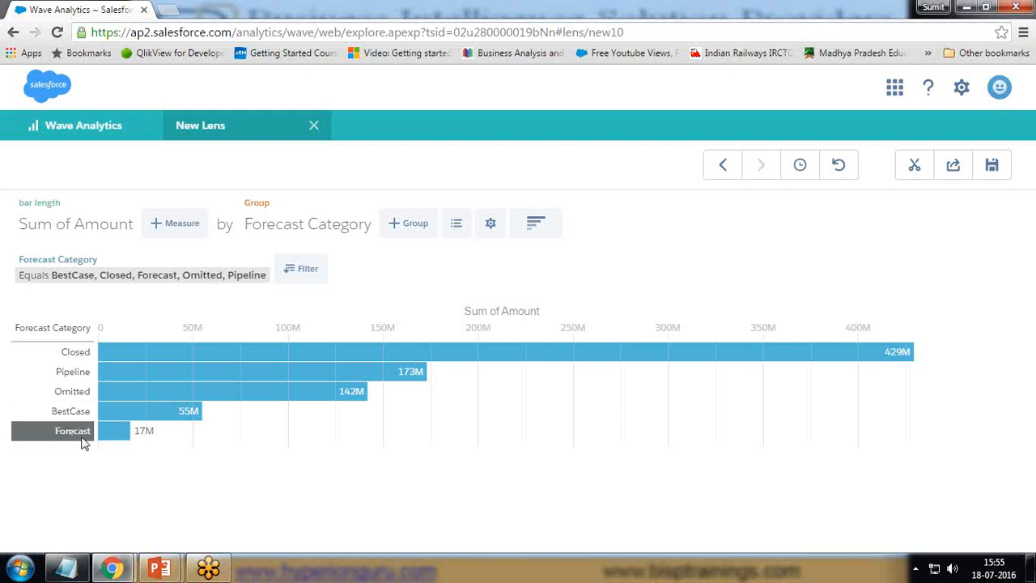
- Reread Req 1 on the PowerPoint slide against the Forecast Category chart and return to the lens in Chrome
{"action": "mouse_move", "coordinate": [158, 569]}
{"action": "left_click", "coordinate": [264, 485]}
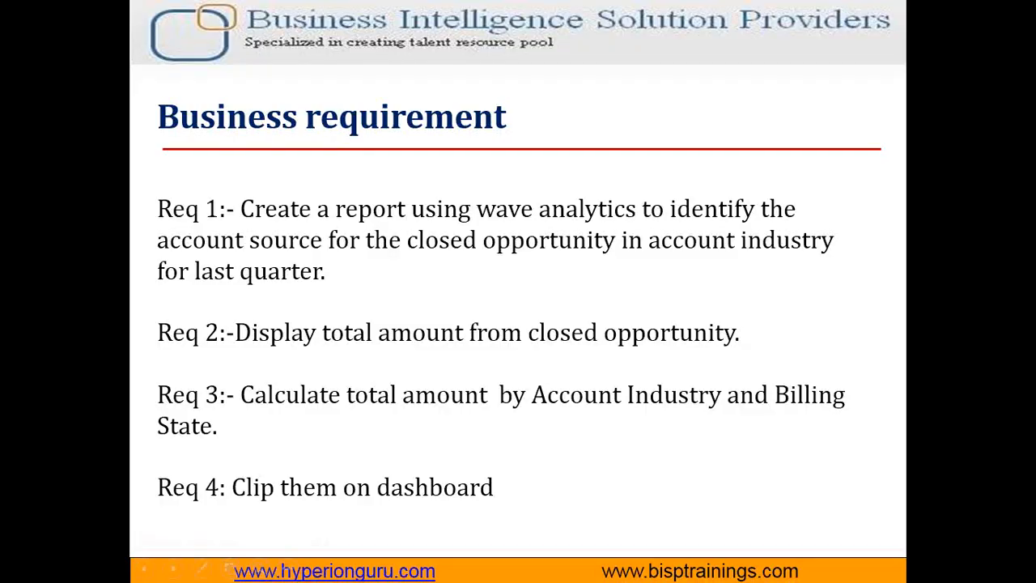
{"action": "key", "text": "alt+Tab"}
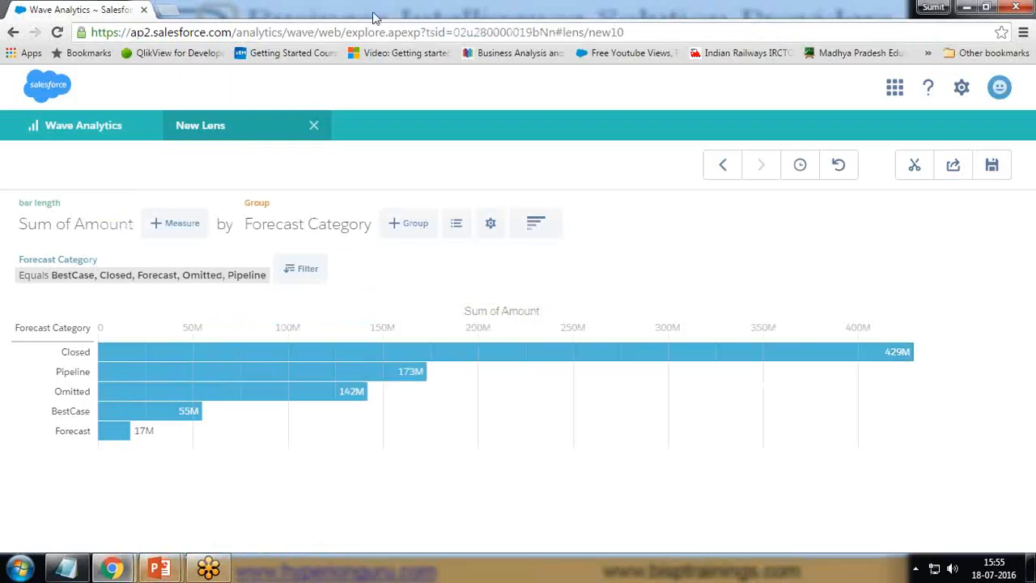
{"action": "key", "text": "alt+Tab"}
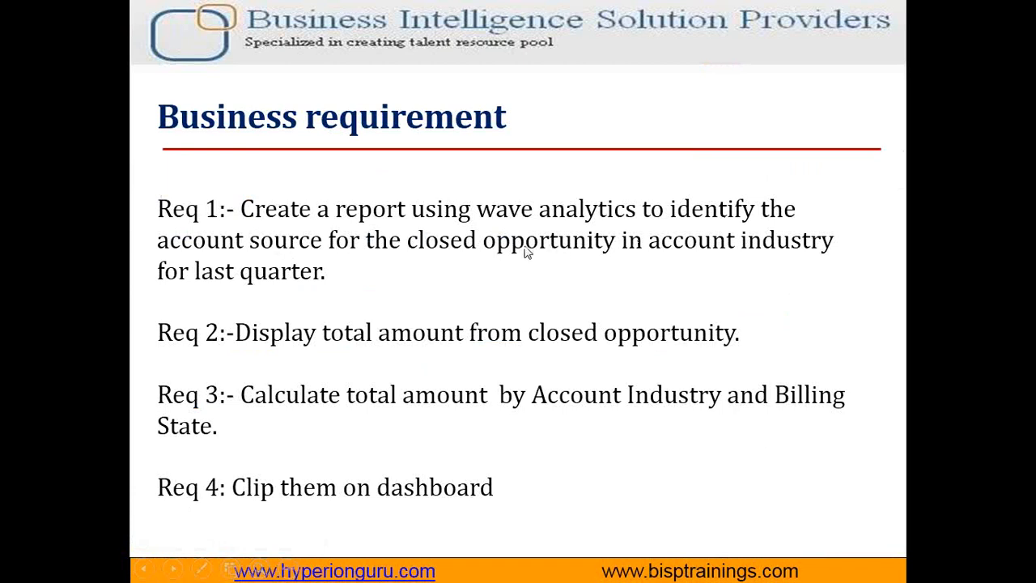
{"action": "key", "text": "alt+Tab"}
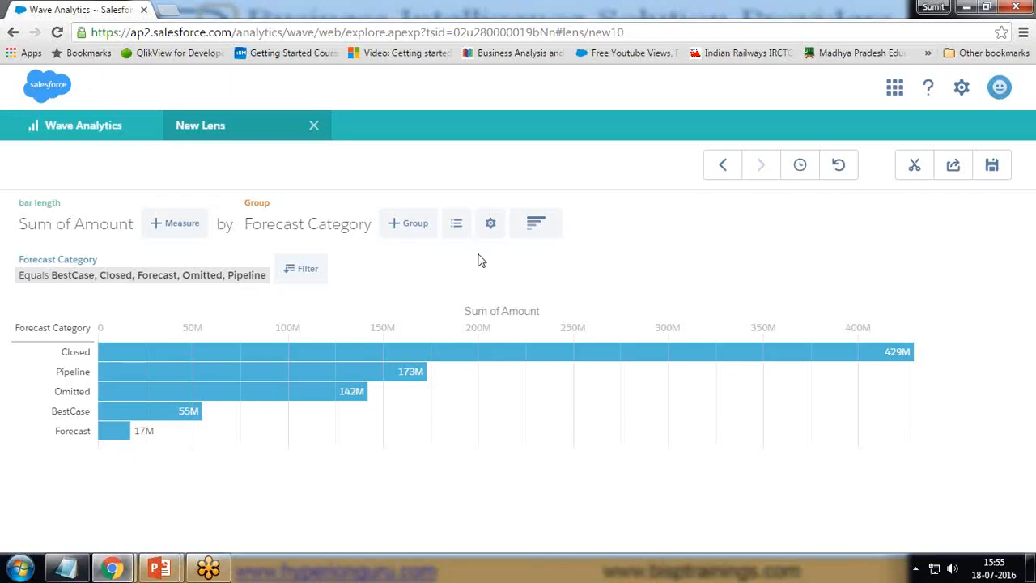
- Drill into the Closed bar by AccountId.AccountSource, searching the dimensions for "accountso"
{"action": "key", "text": "alt+Tab"}
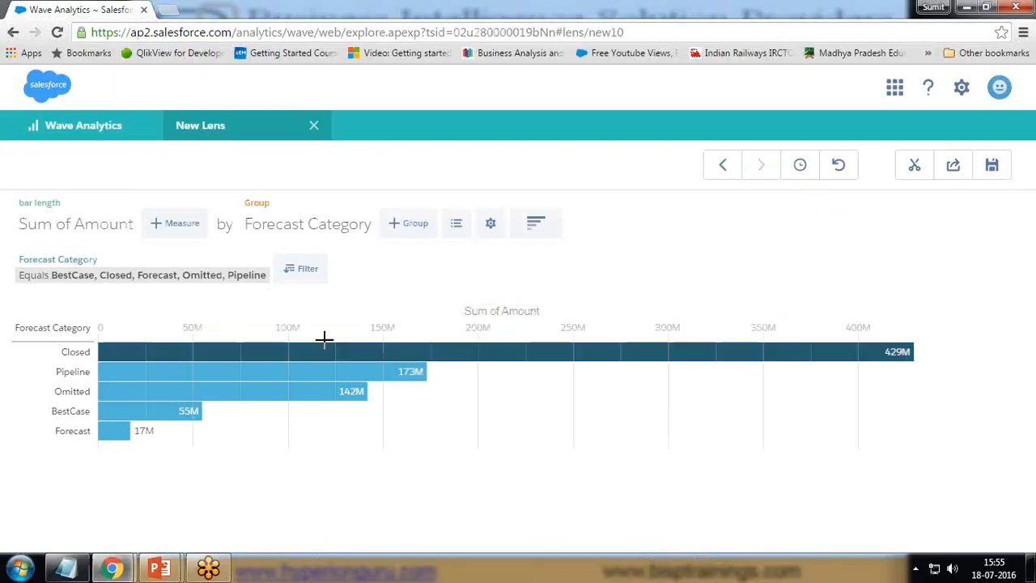
{"action": "left_click", "coordinate": [288, 352]}
{"action": "type", "text": "ac"}
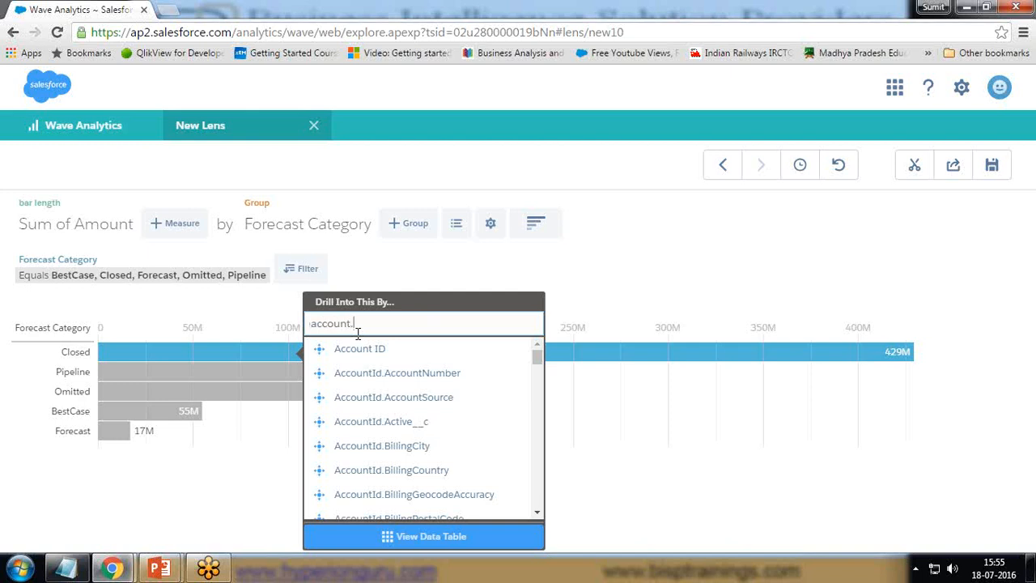
{"action": "type", "text": "countso"}
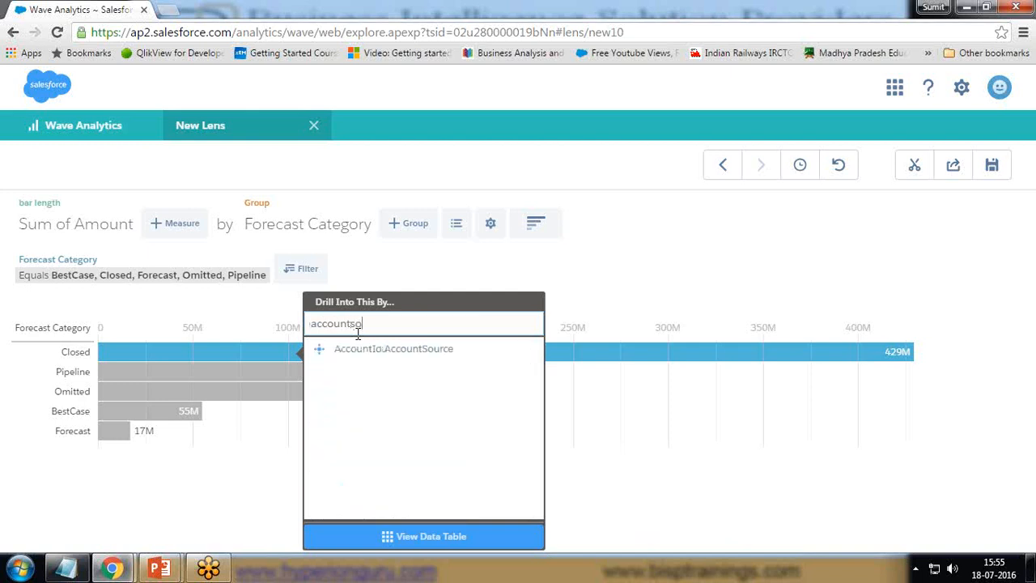
{"action": "left_click", "coordinate": [360, 348]}
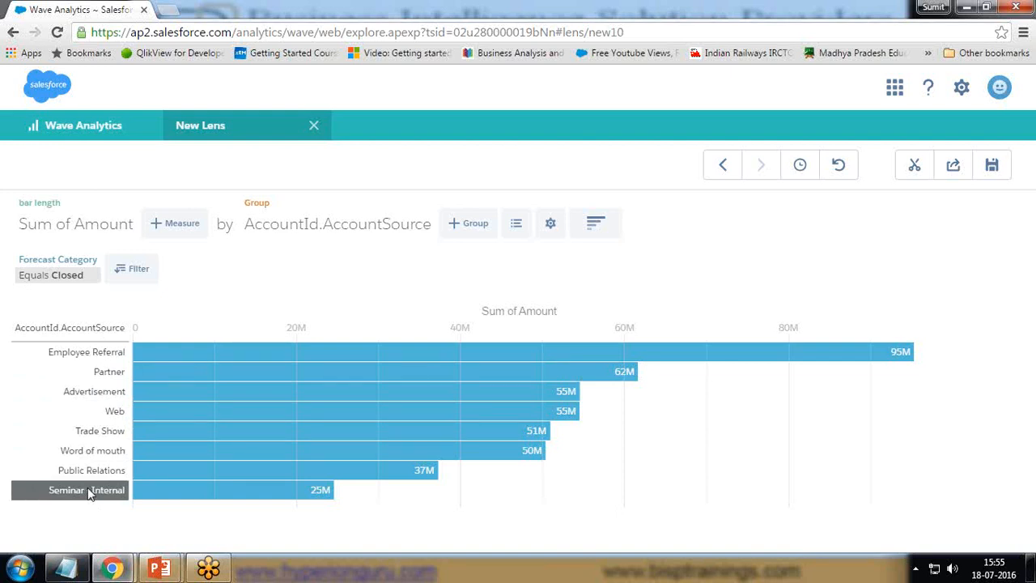
- Switch to the PowerPoint slide show and underline the last quarter, closed opportunity, account source and account industry phrases in Req 1
{"action": "mouse_move", "coordinate": [160, 569]}
{"action": "left_click", "coordinate": [267, 461]}
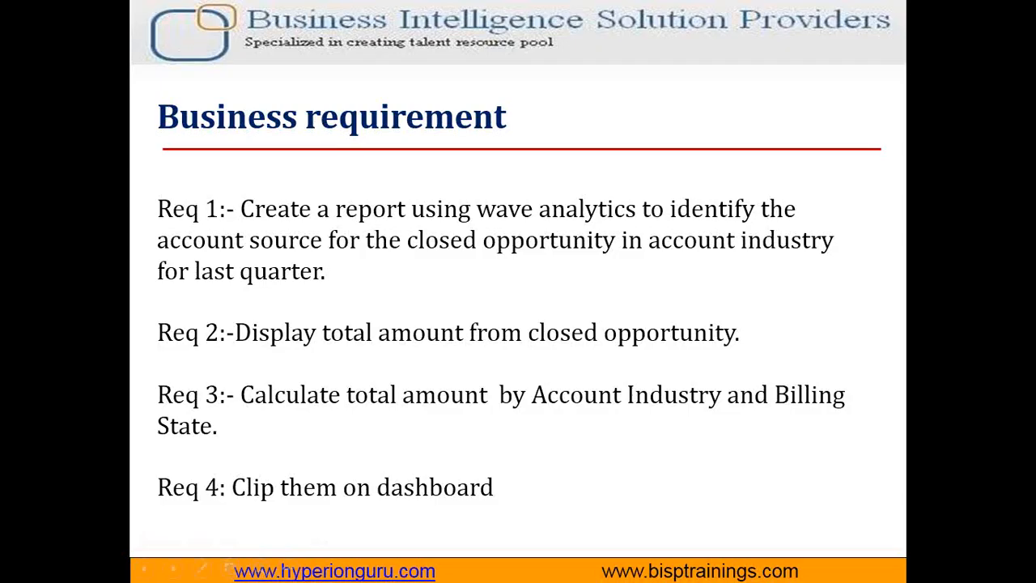
{"action": "left_click", "coordinate": [1028, 494]}
{"action": "left_click", "coordinate": [858, 488]}
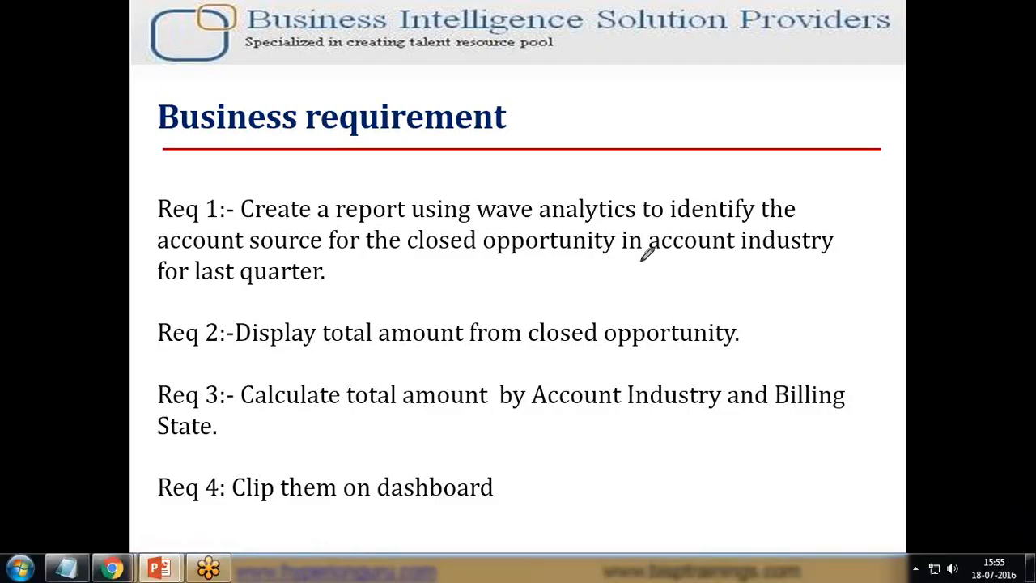
{"action": "left_click_drag", "start_coordinate": [174, 286], "coordinate": [283, 287]}
{"action": "left_click_drag", "start_coordinate": [392, 260], "coordinate": [595, 260]}
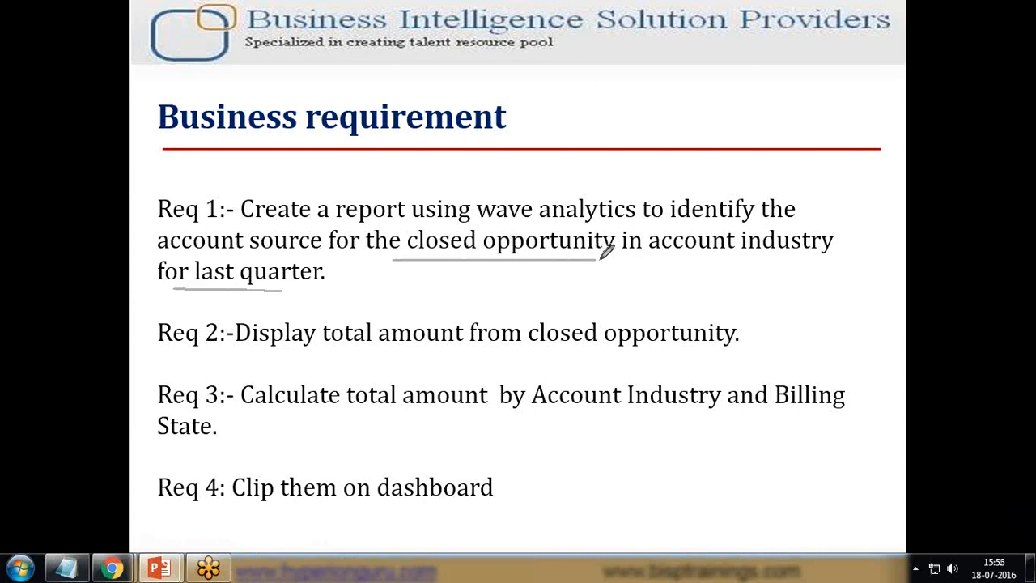
{"action": "left_click_drag", "start_coordinate": [160, 260], "coordinate": [390, 260]}
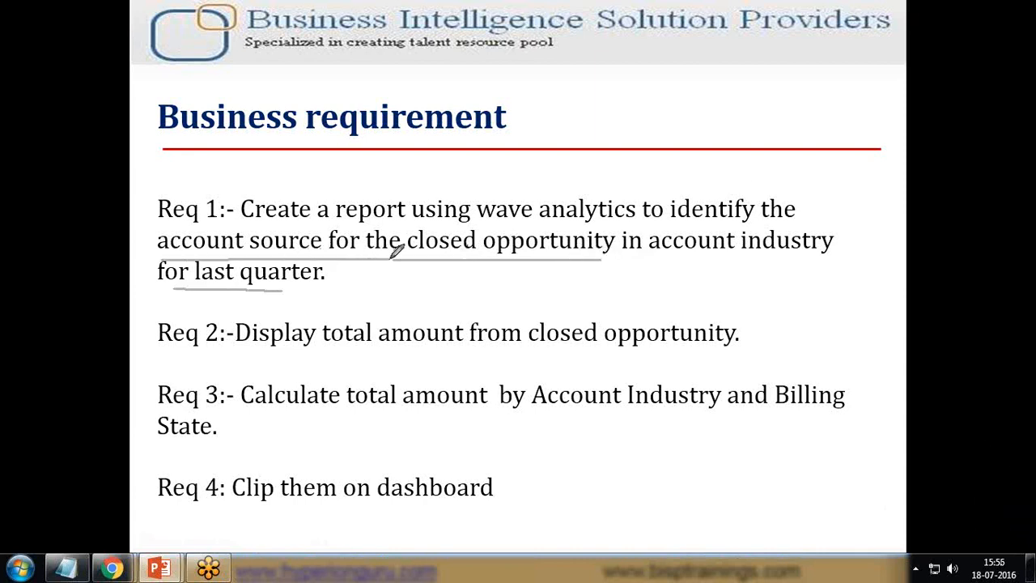
{"action": "left_click_drag", "start_coordinate": [654, 260], "coordinate": [808, 259]}
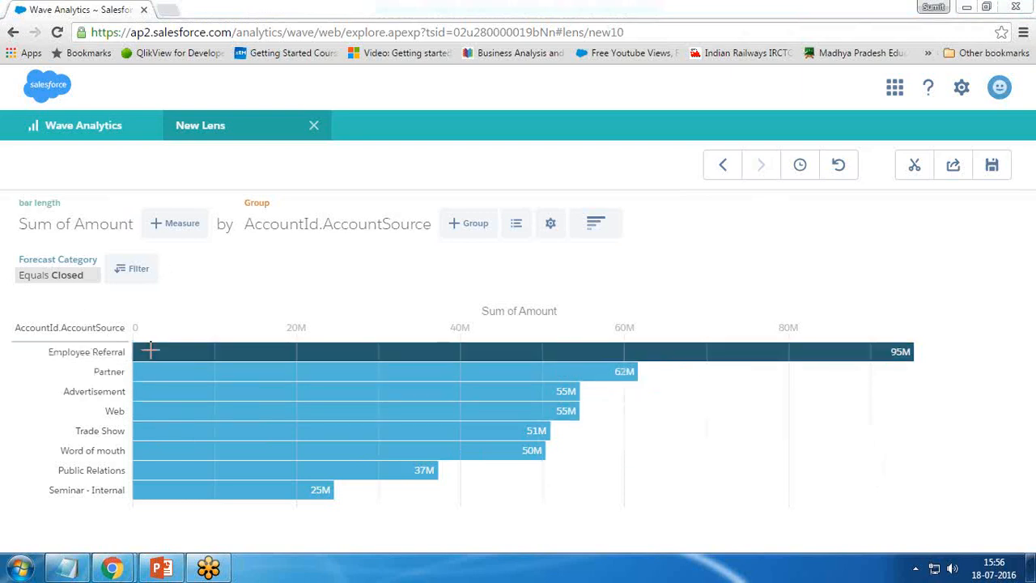
- Reread the last-quarter condition of Req 1 in the PowerPoint slide show and return to the lens in Chrome
{"action": "mouse_move", "coordinate": [151, 351]}
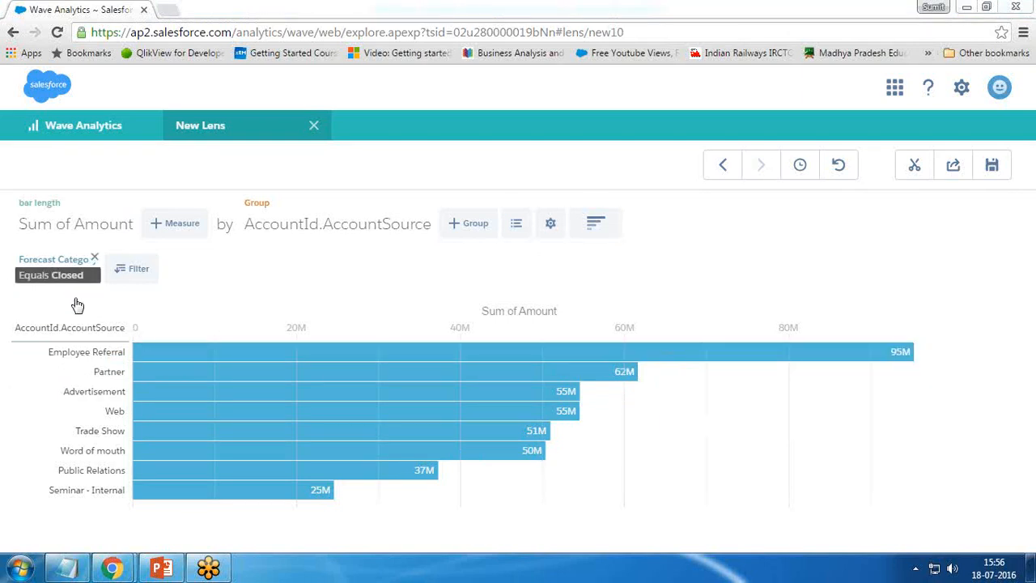
{"action": "left_click", "coordinate": [161, 568]}
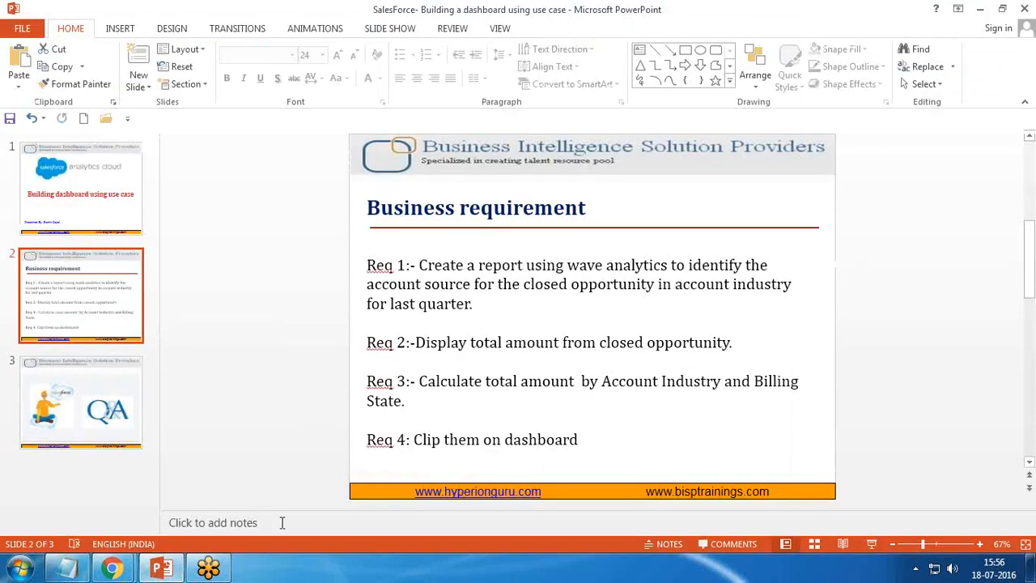
{"action": "key", "text": "shift+F5"}
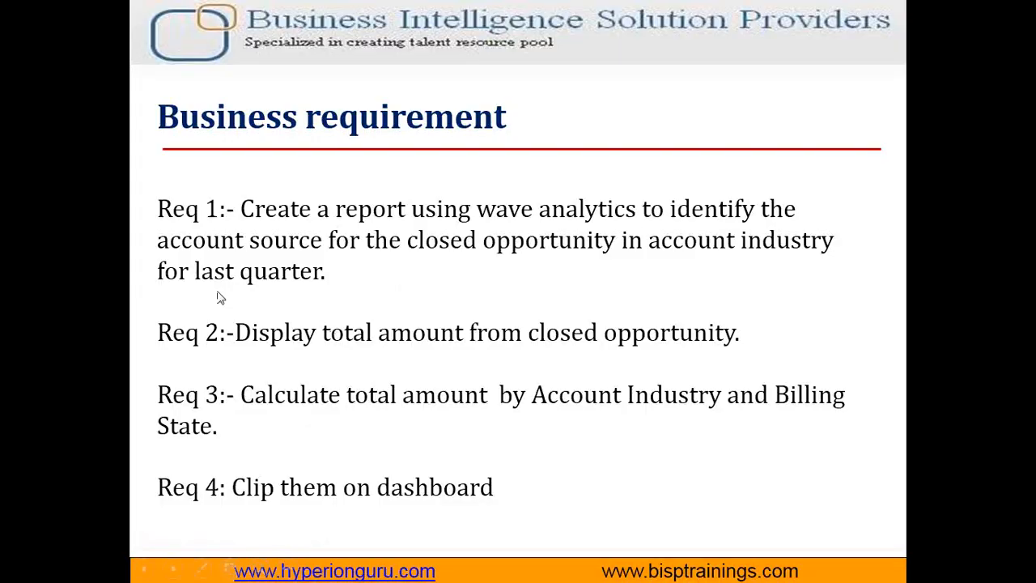
{"action": "key", "text": "alt+Tab"}
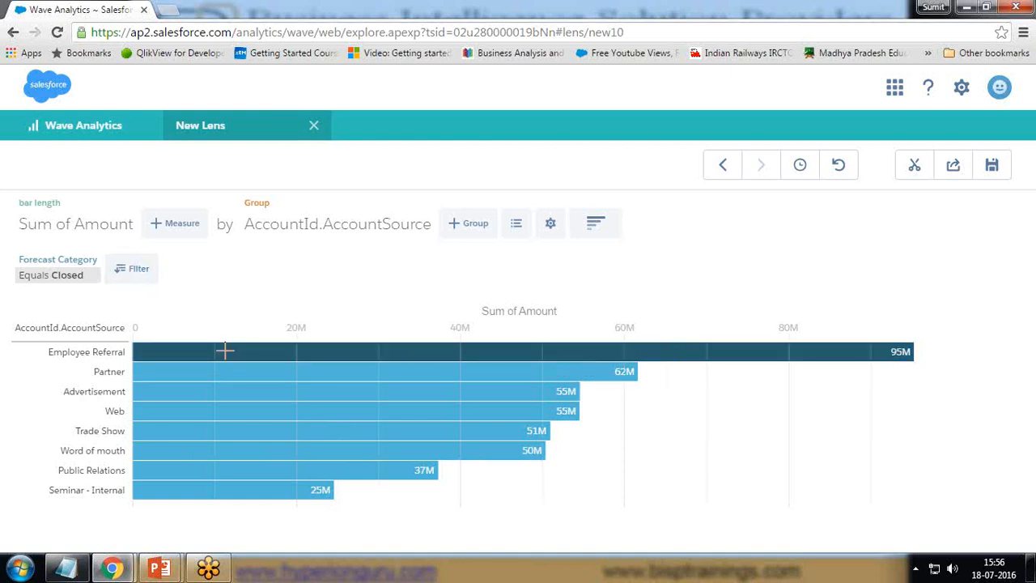
{"action": "left_click", "coordinate": [139, 271]}
{"action": "left_click", "coordinate": [142, 275]}
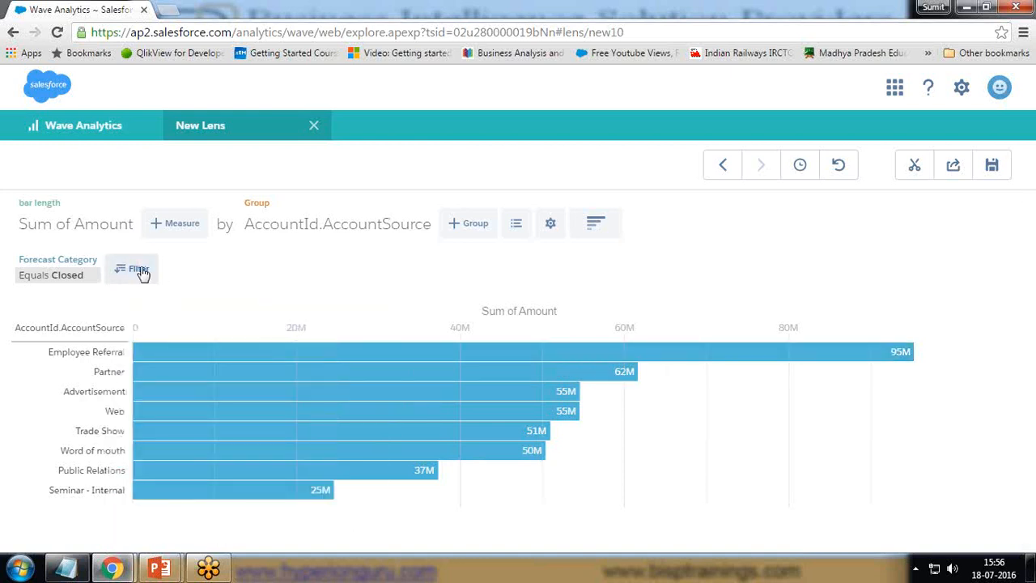
{"action": "left_click", "coordinate": [141, 273]}
{"action": "mouse_move", "coordinate": [375, 362]}
{"action": "left_mouse_down"}
{"action": "mouse_move", "coordinate": [375, 484]}
{"action": "mouse_move", "coordinate": [375, 350]}
{"action": "left_mouse_up"}
{"action": "left_click", "coordinate": [409, 277]}
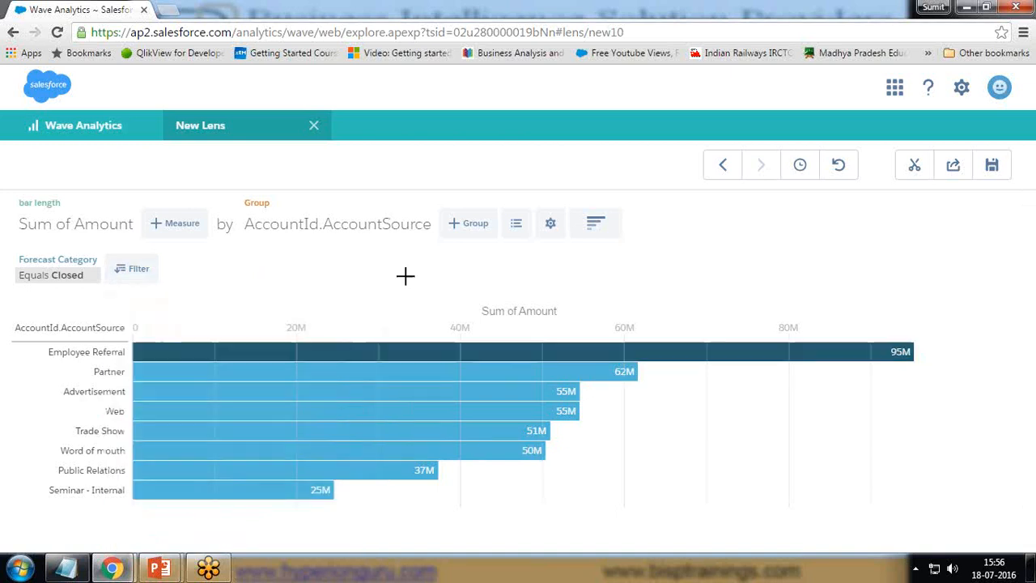
{"action": "left_click", "coordinate": [346, 353]}
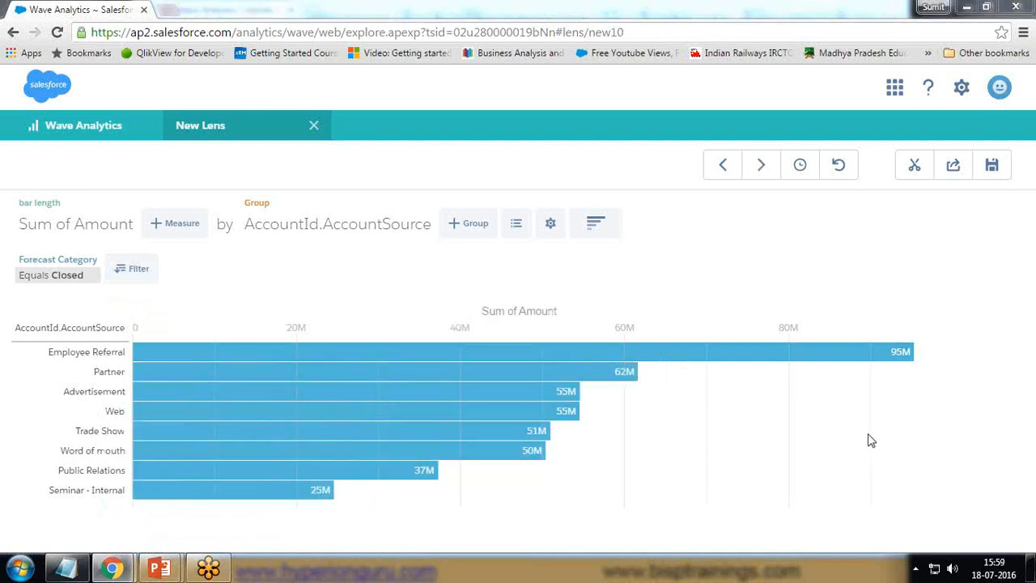
- Start a Close Date filter relative to now in quarters, searching the filter fields for "clo"
{"action": "left_click", "coordinate": [138, 272]}
{"action": "type", "text": "c"}
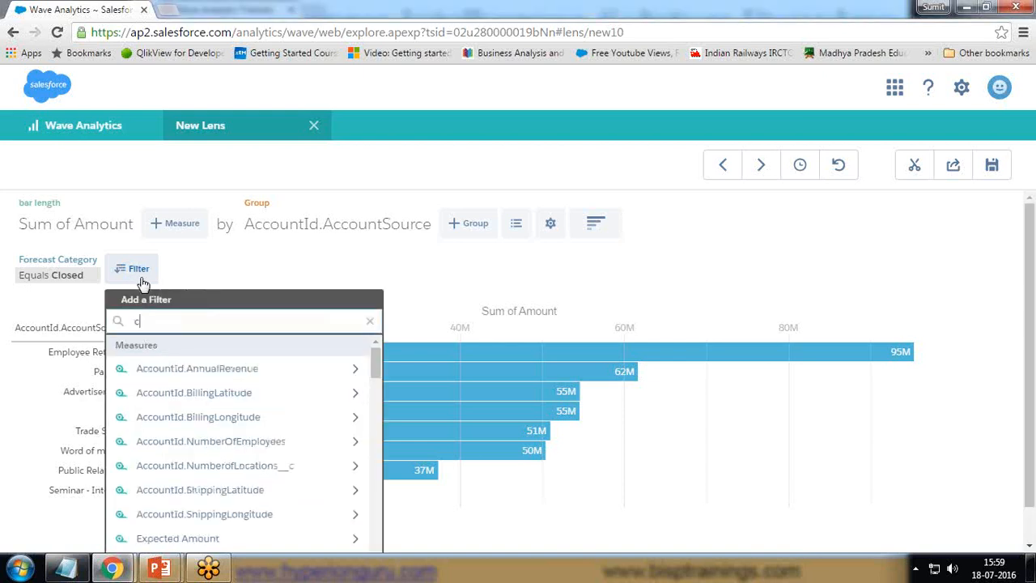
{"action": "type", "text": "lo"}
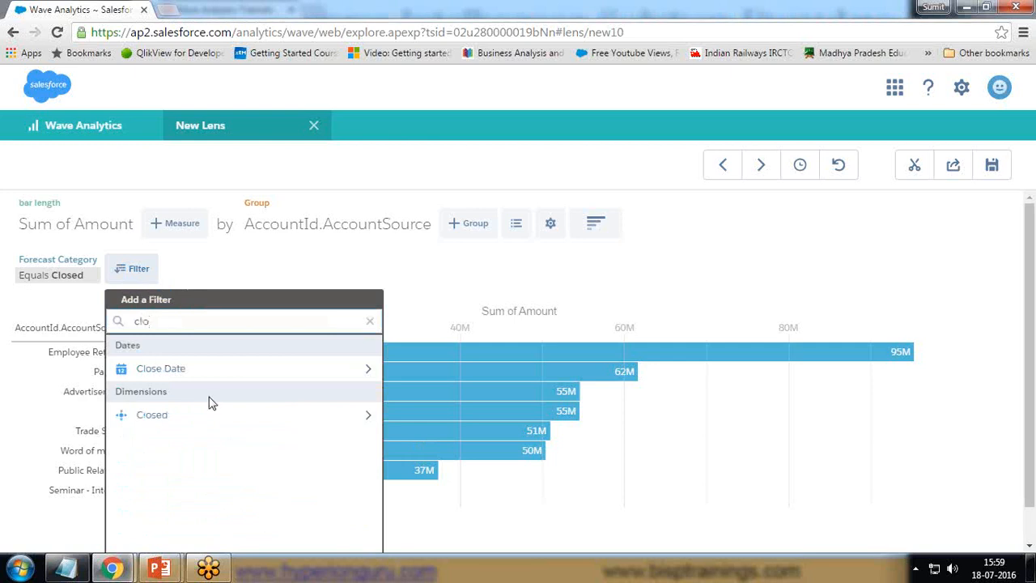
{"action": "left_click", "coordinate": [367, 370]}
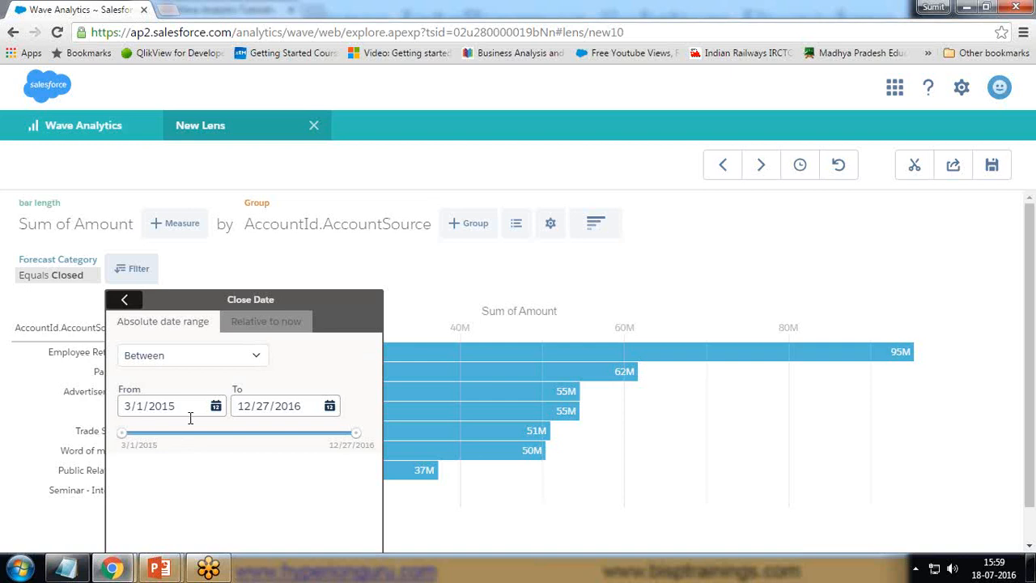
{"action": "left_click", "coordinate": [273, 324]}
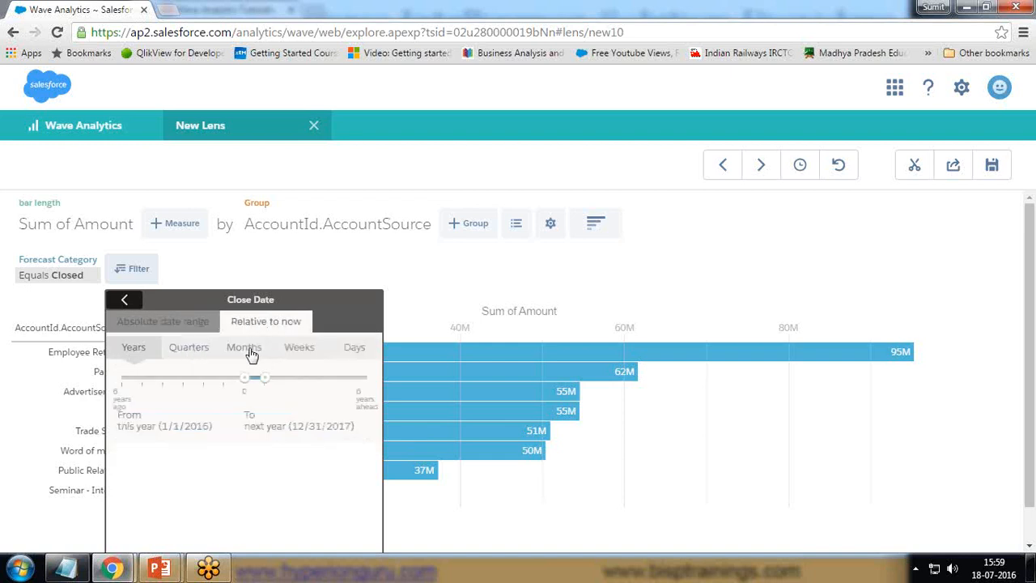
{"action": "left_click", "coordinate": [186, 352]}
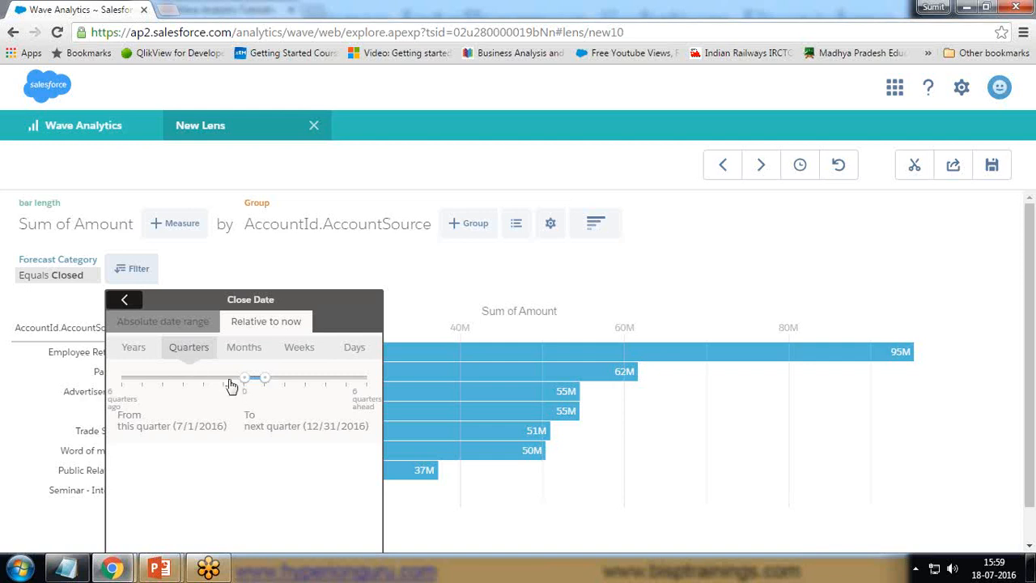
- Set the Close Date range from last quarter to this quarter and apply the filter
{"action": "mouse_move", "coordinate": [243, 380]}
{"action": "left_mouse_down"}
{"action": "mouse_move", "coordinate": [228, 386]}
{"action": "mouse_move", "coordinate": [245, 380]}
{"action": "left_mouse_up"}
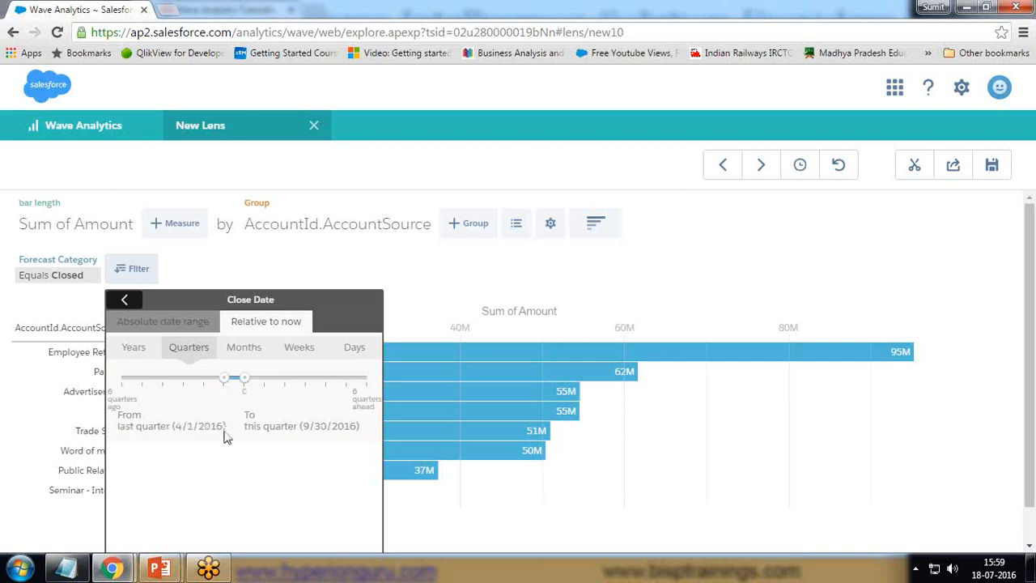
{"action": "mouse_move", "coordinate": [224, 378]}
{"action": "left_mouse_down"}
{"action": "mouse_move", "coordinate": [204, 379]}
{"action": "mouse_move", "coordinate": [244, 381]}
{"action": "mouse_move", "coordinate": [221, 382]}
{"action": "left_mouse_up"}
{"action": "left_click_drag", "start_coordinate": [244, 380], "coordinate": [225, 380]}
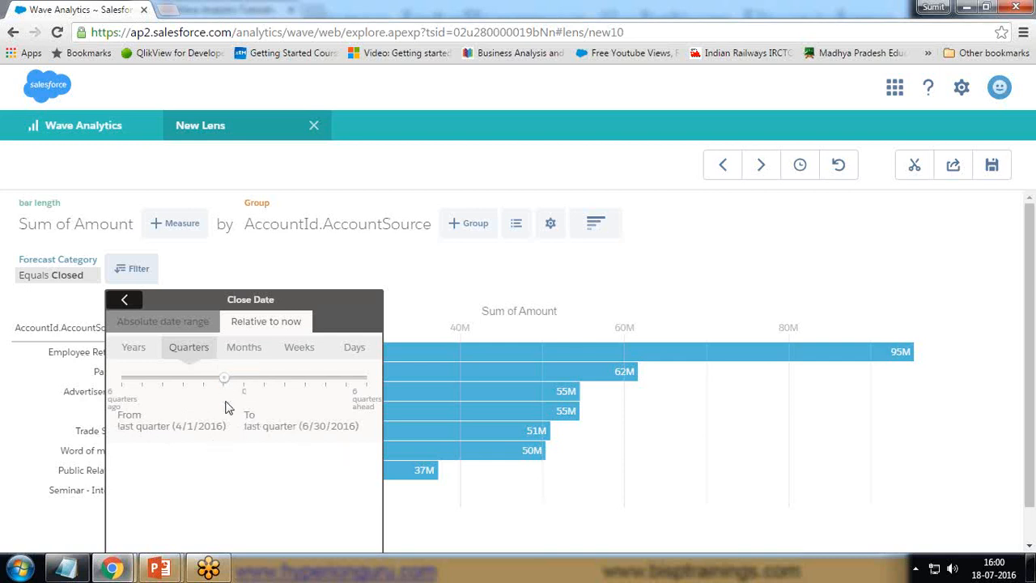
{"action": "left_click_drag", "start_coordinate": [225, 381], "coordinate": [240, 382]}
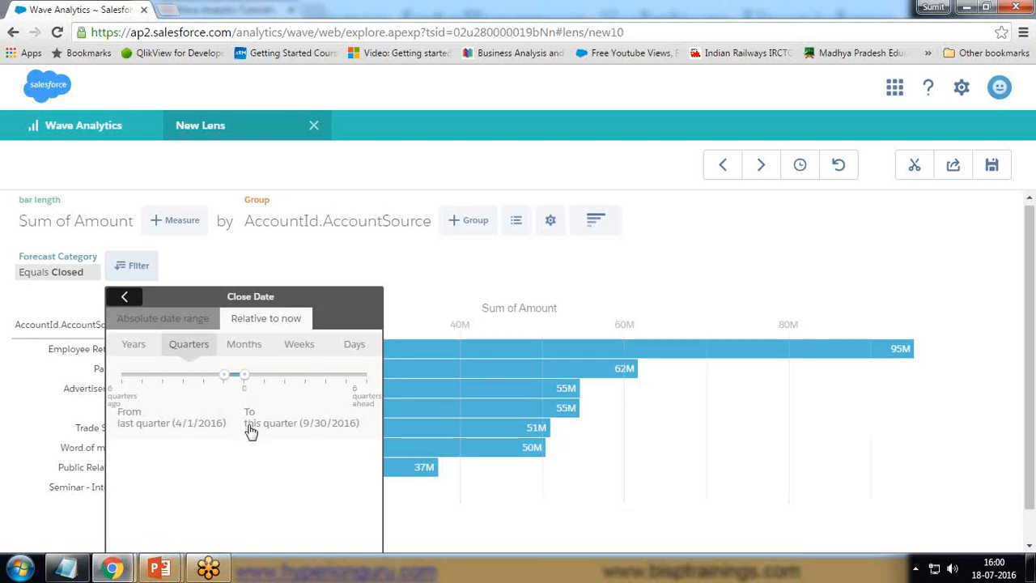
{"action": "scroll", "coordinate": [251, 430], "scroll_direction": "down", "scroll_amount": 1}
{"action": "left_click", "coordinate": [226, 544]}
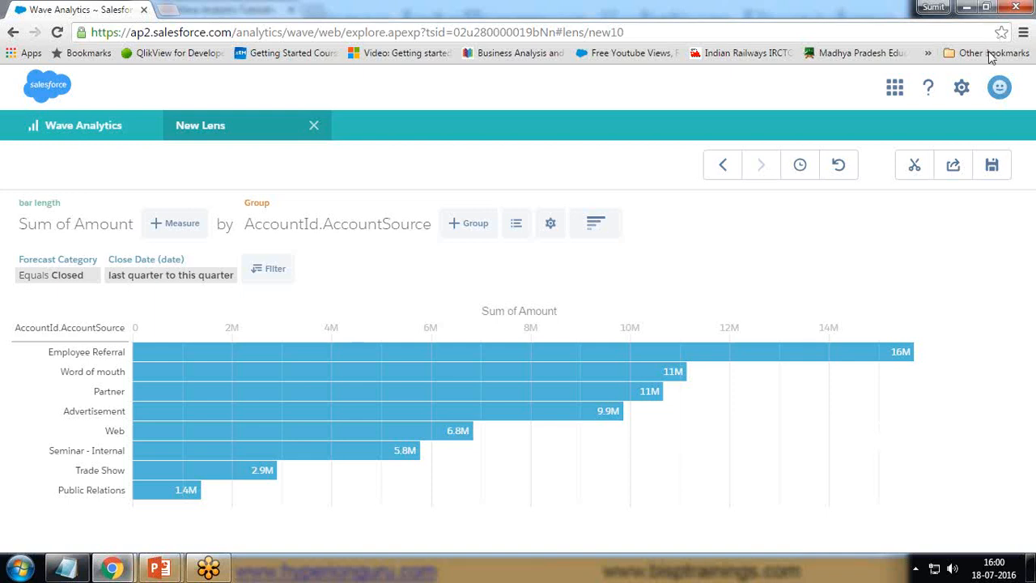
- Compare the filtered account source chart with the requirements on the PowerPoint slide and return to the lens in Chrome
{"action": "mouse_move", "coordinate": [159, 568]}
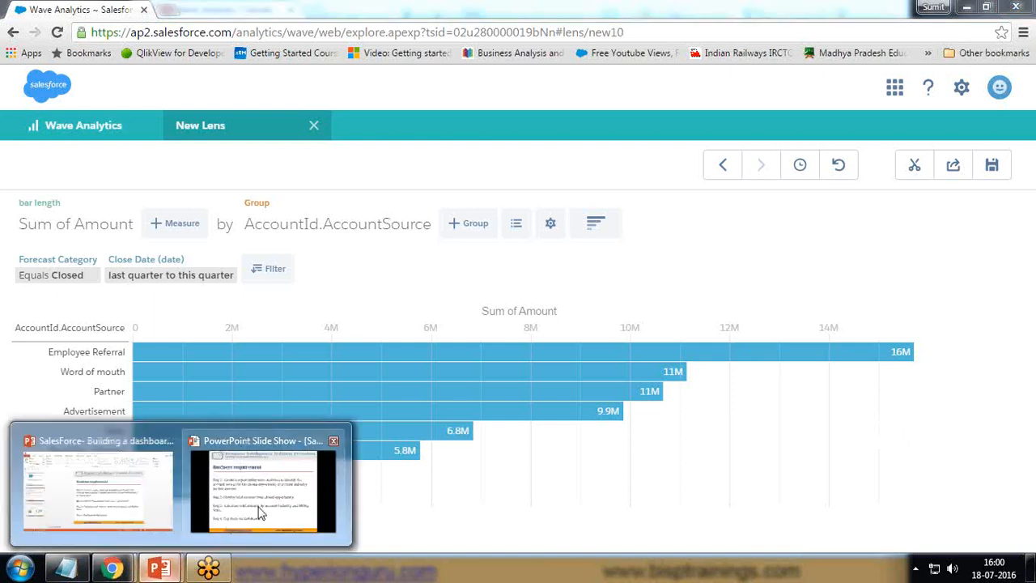
{"action": "left_click", "coordinate": [261, 513]}
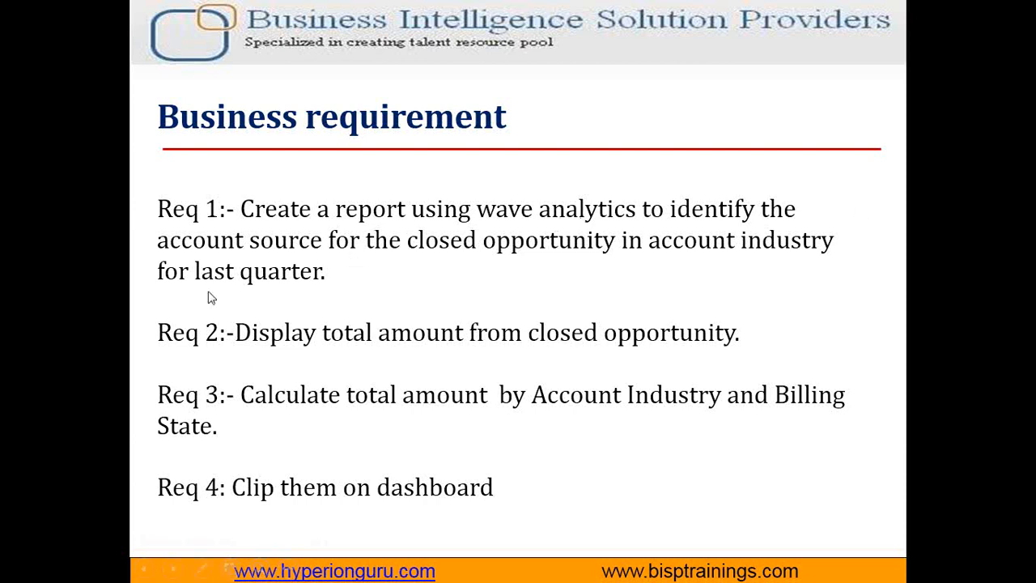
{"action": "key", "text": "alt+Tab"}
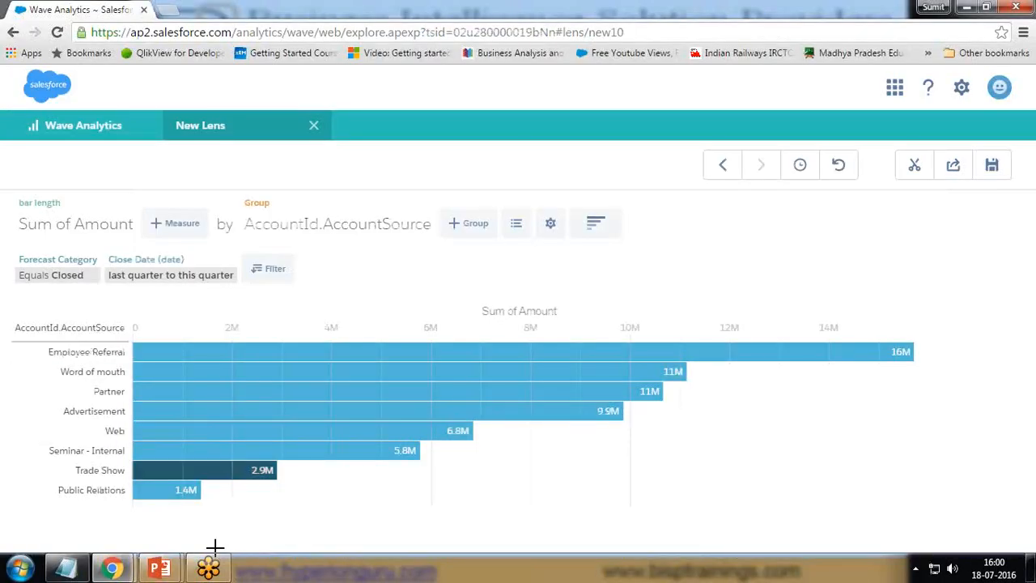
{"action": "mouse_move", "coordinate": [169, 409]}
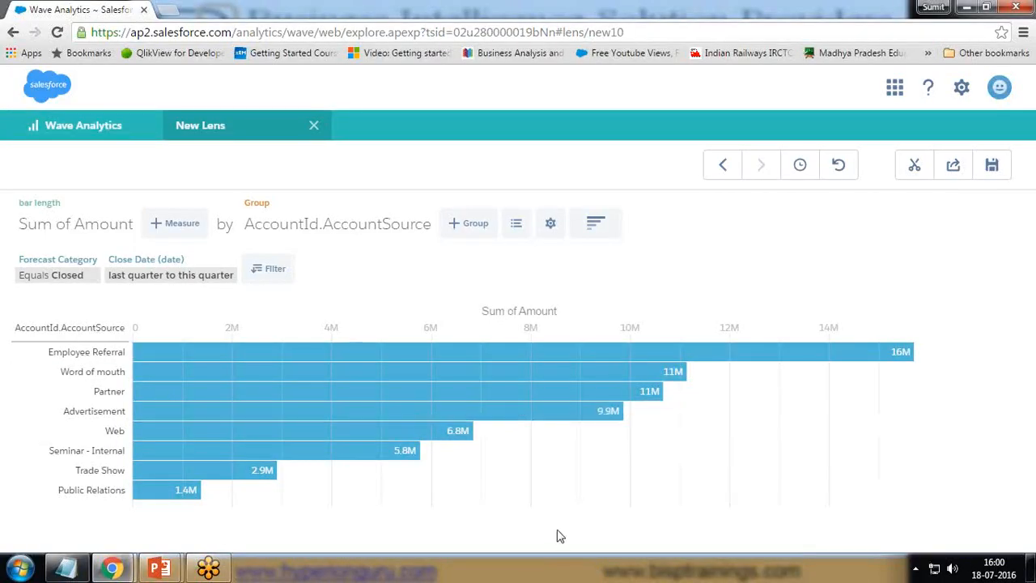
{"action": "key", "text": "alt+Tab"}
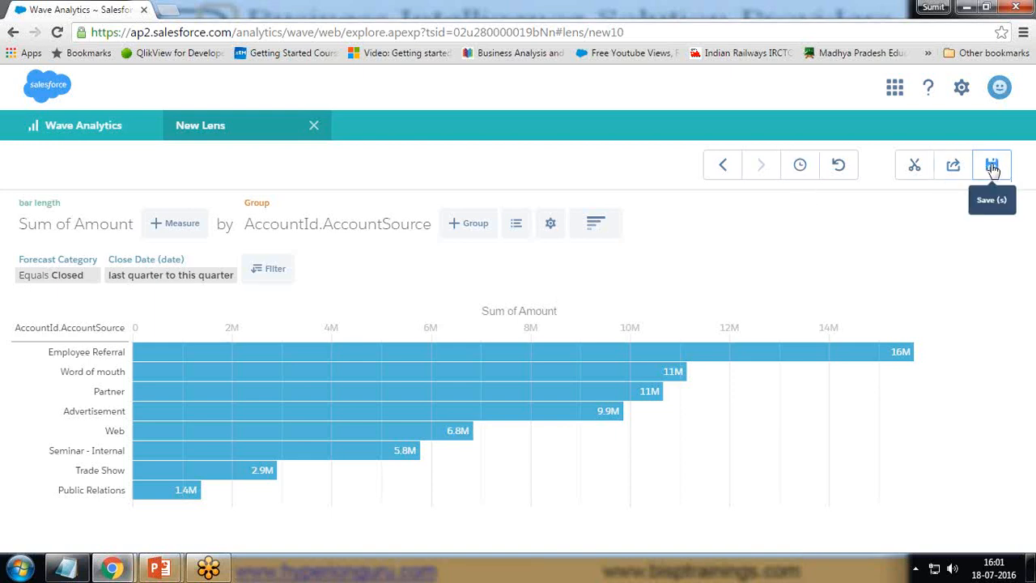
- Clip the account source lens to a new dashboard, review the lens, and return to the dashboard
{"action": "left_click", "coordinate": [915, 169]}
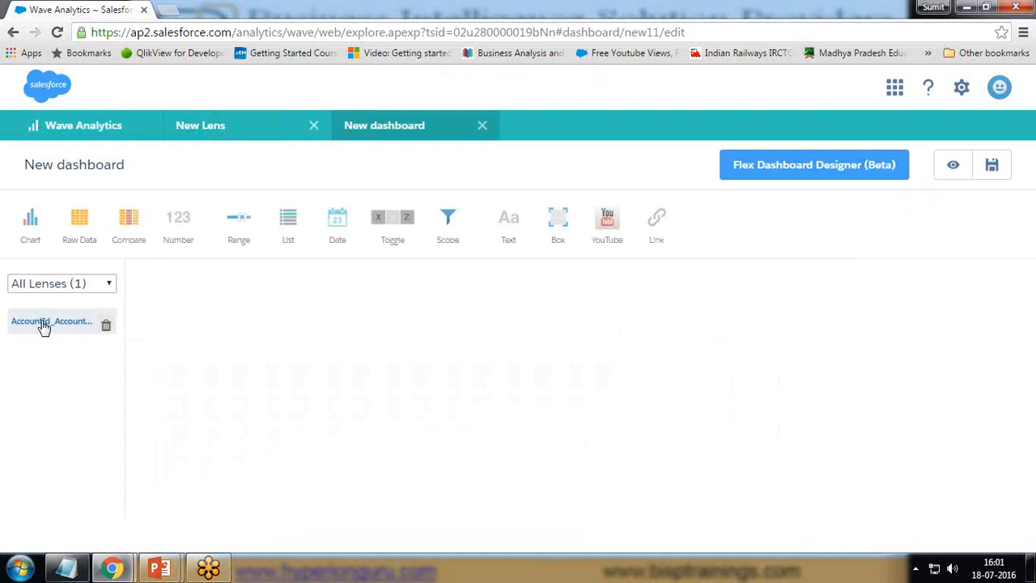
{"action": "left_click", "coordinate": [196, 125]}
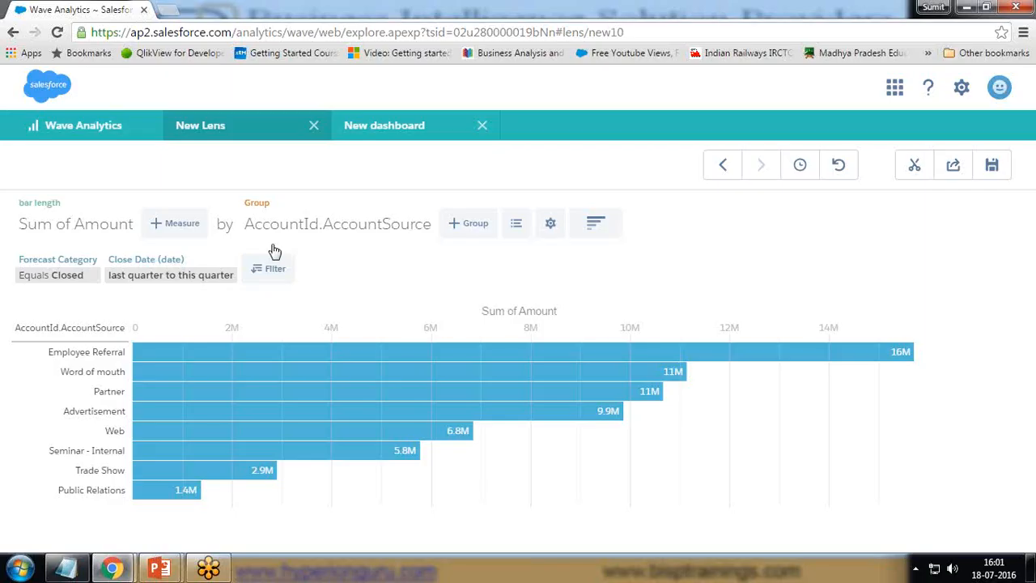
{"action": "left_click", "coordinate": [364, 131]}
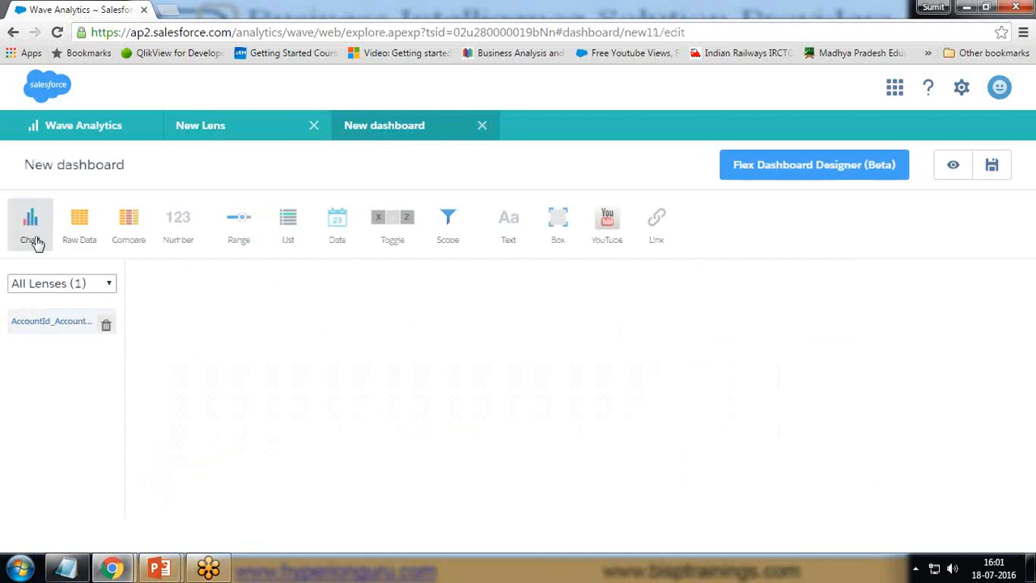
- Add a text widget to the new dashboard and place it near the top of the canvas
{"action": "left_click", "coordinate": [508, 220]}
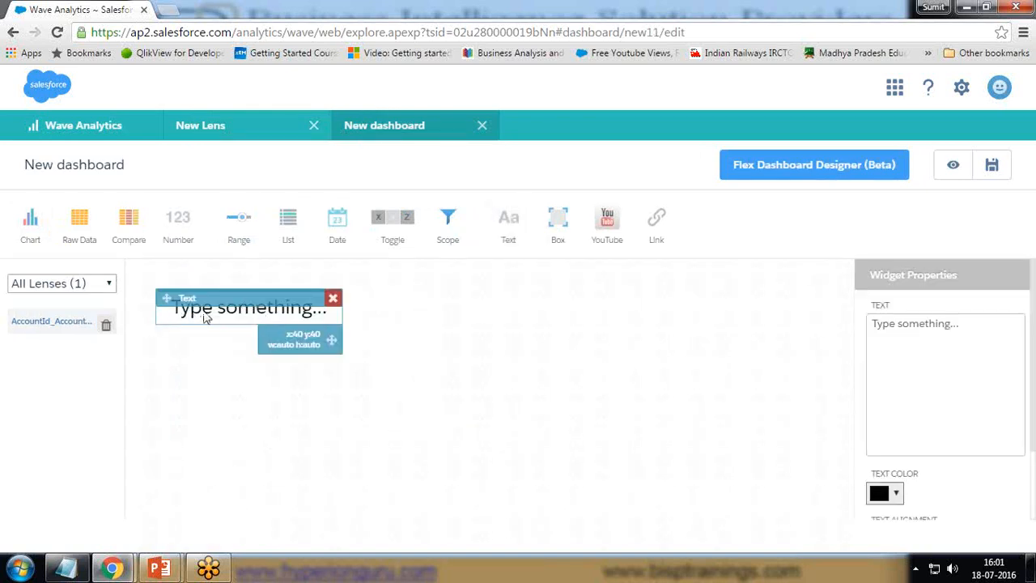
{"action": "left_click_drag", "start_coordinate": [305, 322], "coordinate": [354, 384]}
{"action": "double_click", "coordinate": [250, 344]}
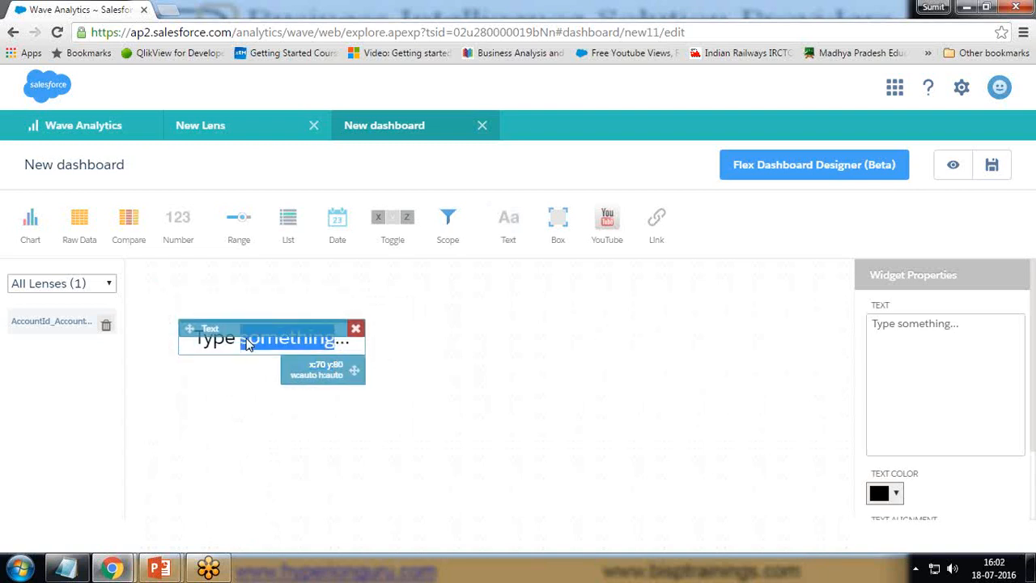
{"action": "key", "text": "BackSpace"}
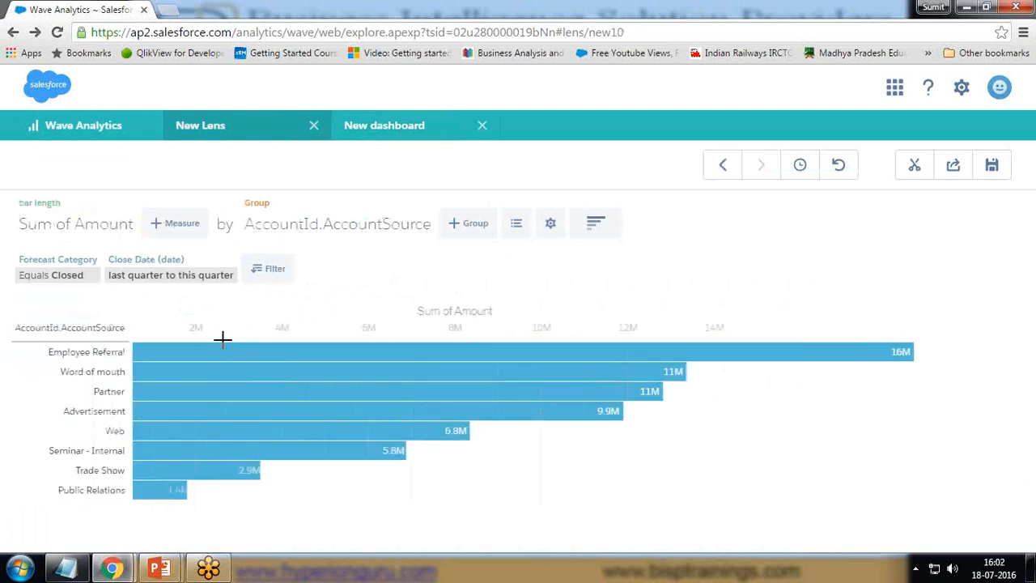
{"action": "left_click", "coordinate": [389, 131]}
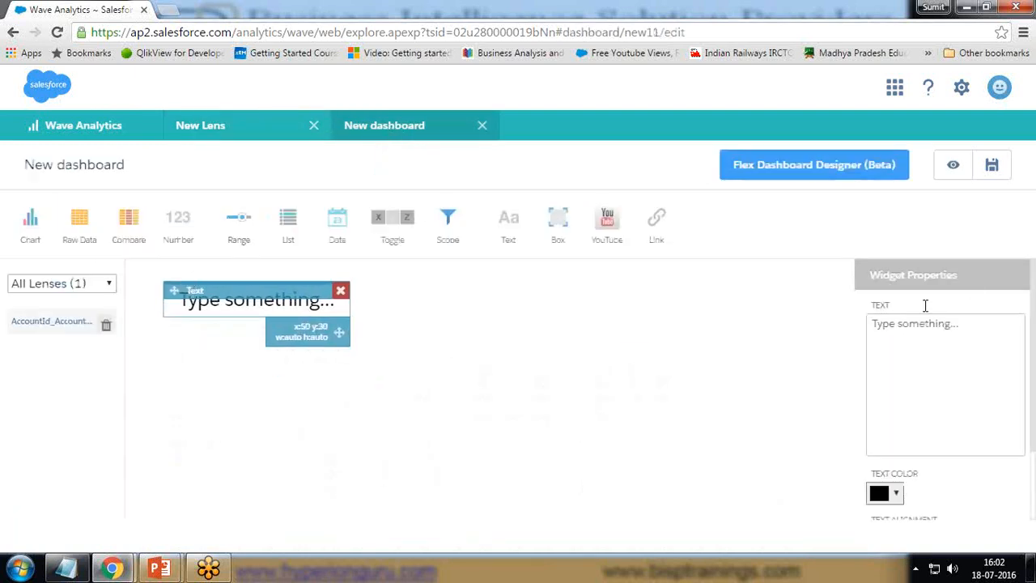
- Replace the text widget's placeholder with "Bisp Dashboard"
{"action": "left_click_drag", "start_coordinate": [960, 323], "coordinate": [692, 340]}
{"action": "type", "text": "Bisp Daa"}
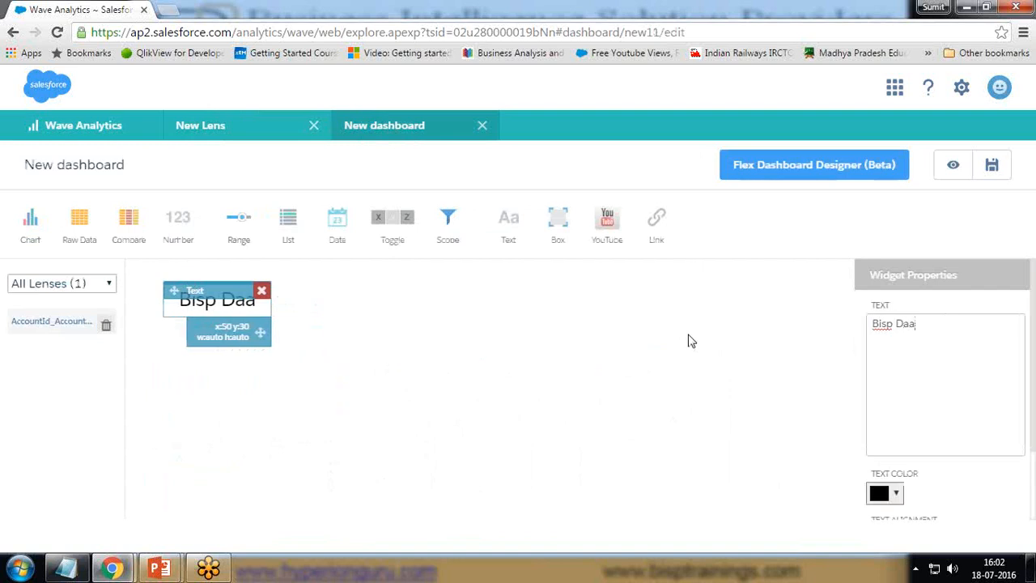
{"action": "key", "text": "BackSpace"}
{"action": "type", "text": "sh"}
{"action": "type", "text": "boa"}
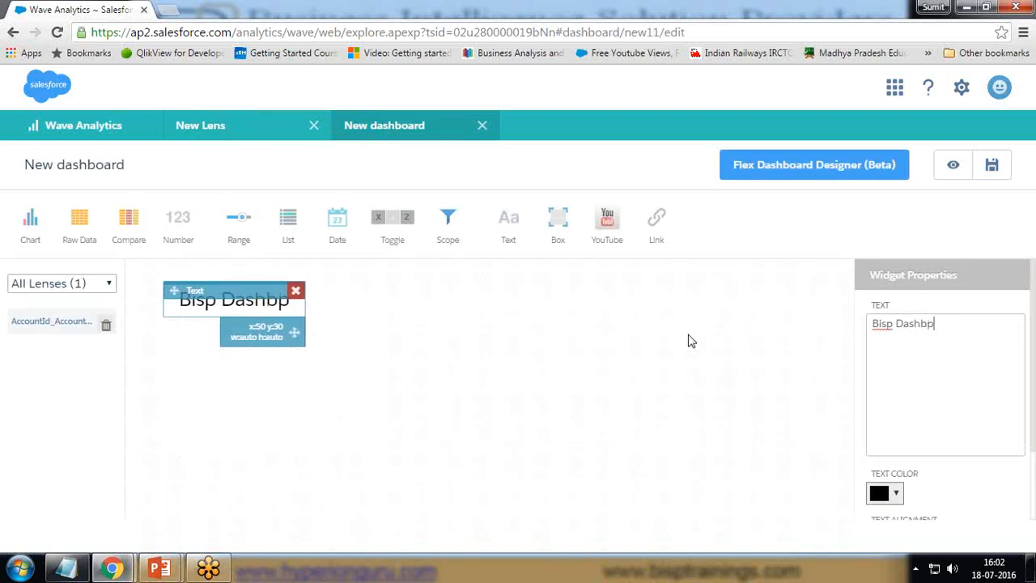
{"action": "key", "text": "BackSpace"}
{"action": "key", "text": "BackSpace"}
{"action": "key", "text": "BackSpace"}
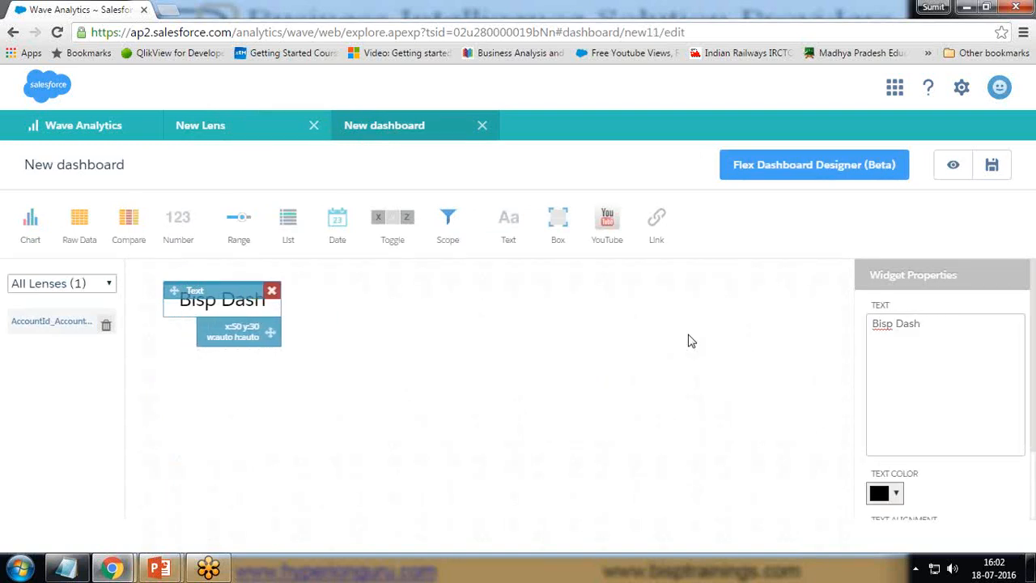
{"action": "type", "text": "board"}
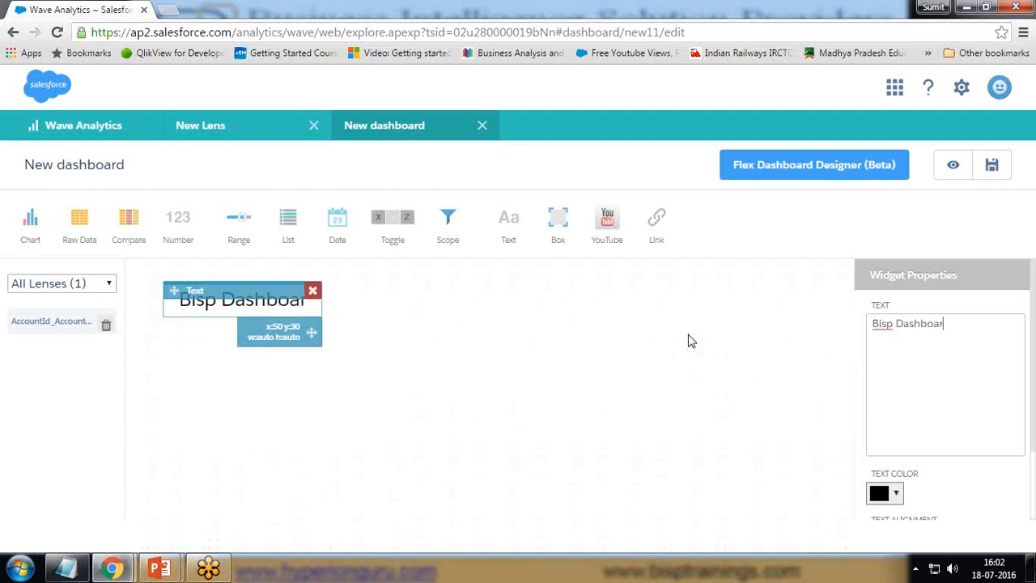
- Set the dashboard title's text color to red #bf2e2e
{"action": "left_click", "coordinate": [896, 493]}
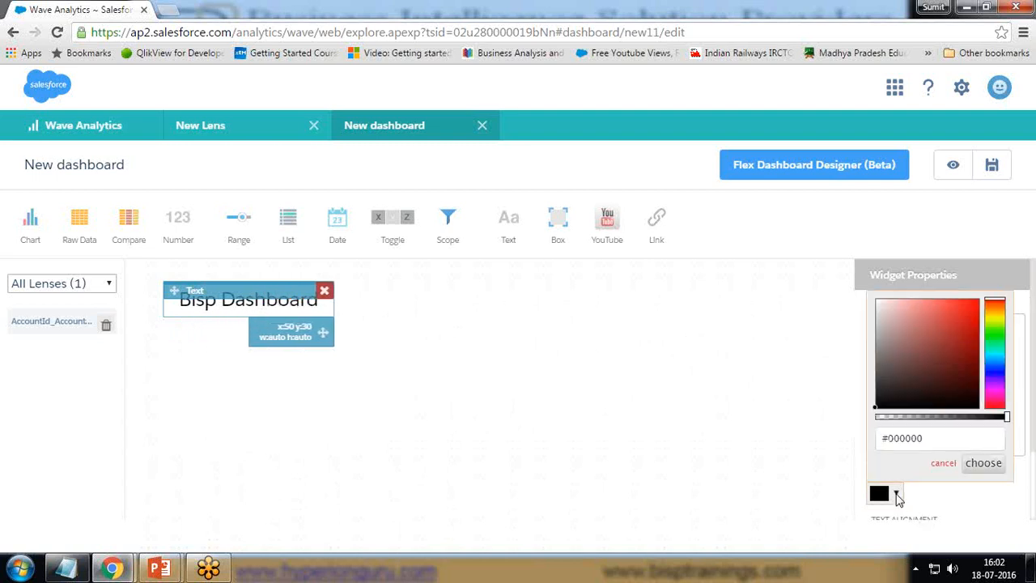
{"action": "left_click", "coordinate": [953, 327]}
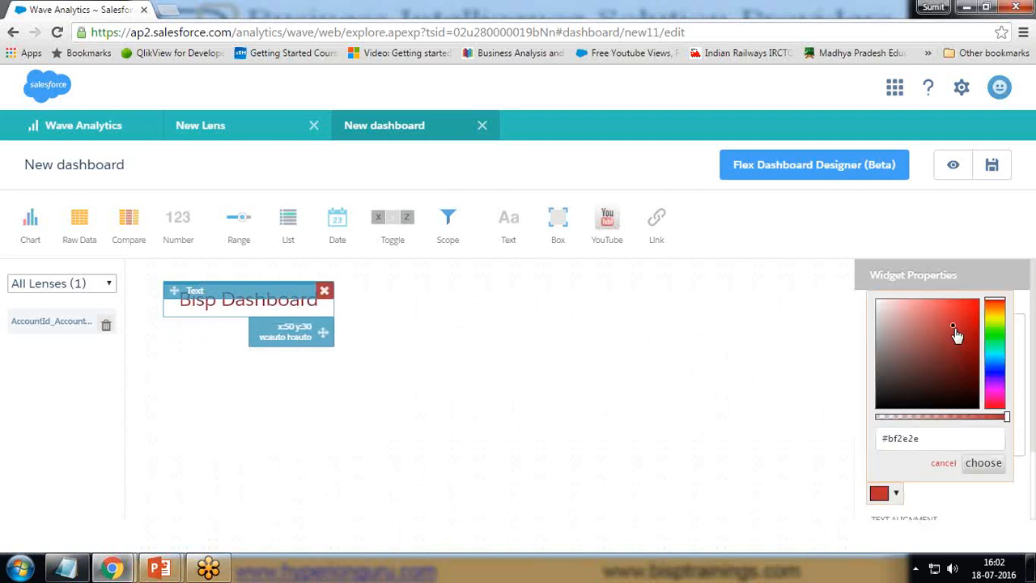
{"action": "left_click", "coordinate": [983, 463]}
- Keep the title centered, enlarge its text slightly, and move the widget up to x 50, y 10
{"action": "scroll", "coordinate": [963, 463], "scroll_direction": "down", "scroll_amount": 1}
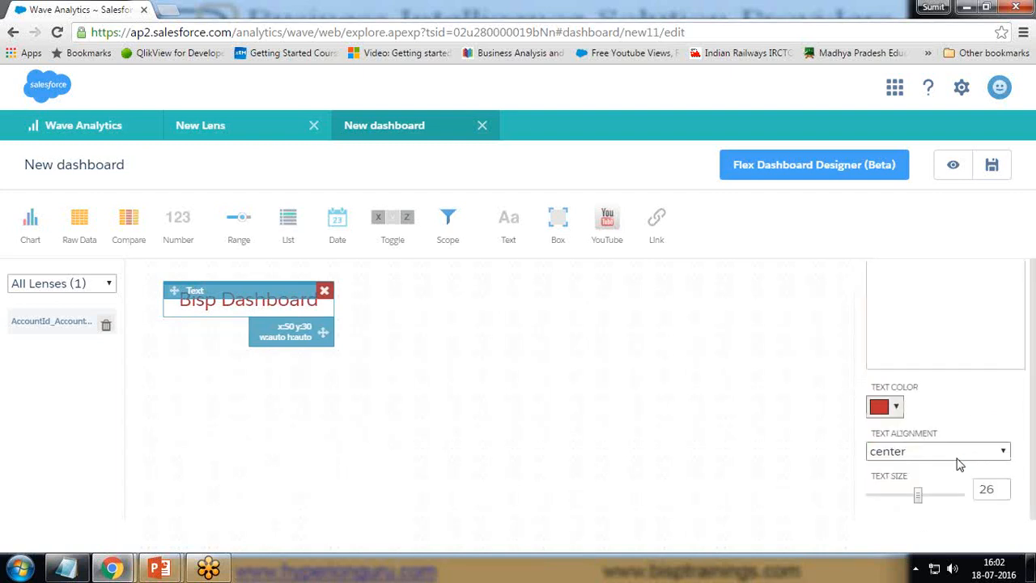
{"action": "left_click", "coordinate": [928, 459]}
{"action": "left_click", "coordinate": [914, 485]}
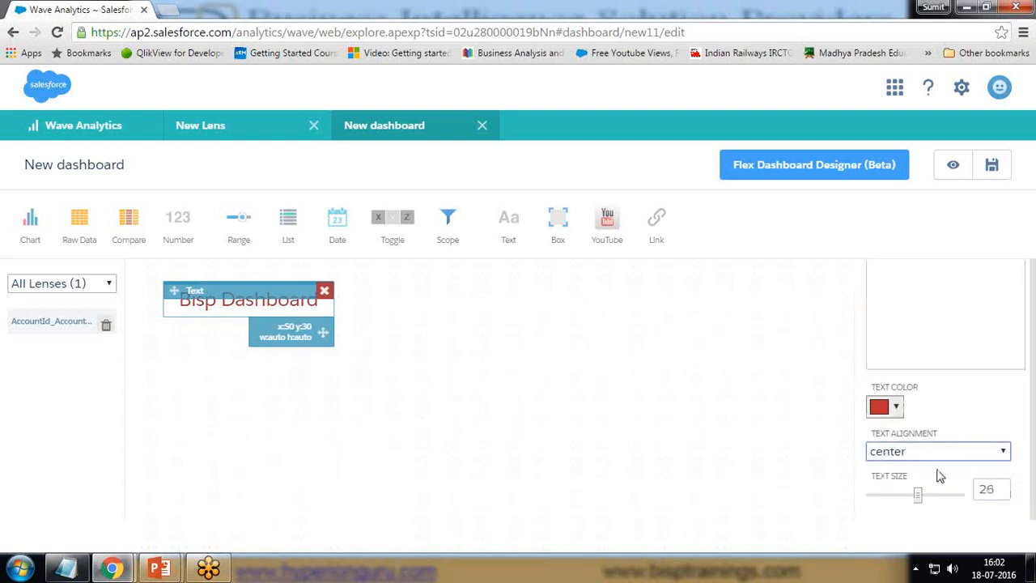
{"action": "mouse_move", "coordinate": [920, 493]}
{"action": "left_mouse_down"}
{"action": "mouse_move", "coordinate": [960, 497]}
{"action": "mouse_move", "coordinate": [924, 496]}
{"action": "left_mouse_up"}
{"action": "mouse_move", "coordinate": [261, 282]}
{"action": "left_mouse_down"}
{"action": "mouse_move", "coordinate": [720, 279]}
{"action": "mouse_move", "coordinate": [250, 280]}
{"action": "mouse_move", "coordinate": [263, 279]}
{"action": "left_mouse_up"}
{"action": "left_click", "coordinate": [296, 443]}
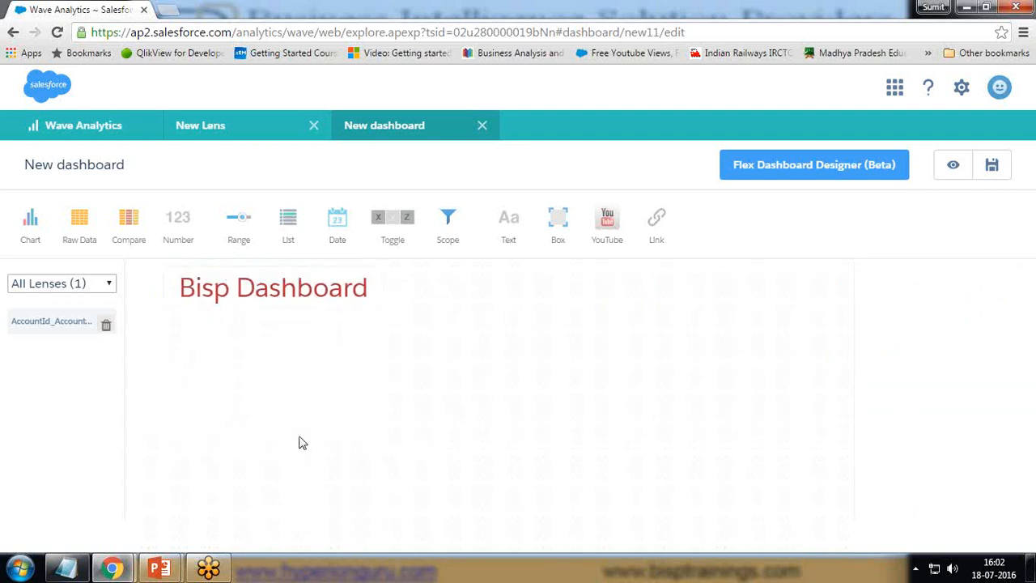
{"action": "left_click", "coordinate": [603, 226]}
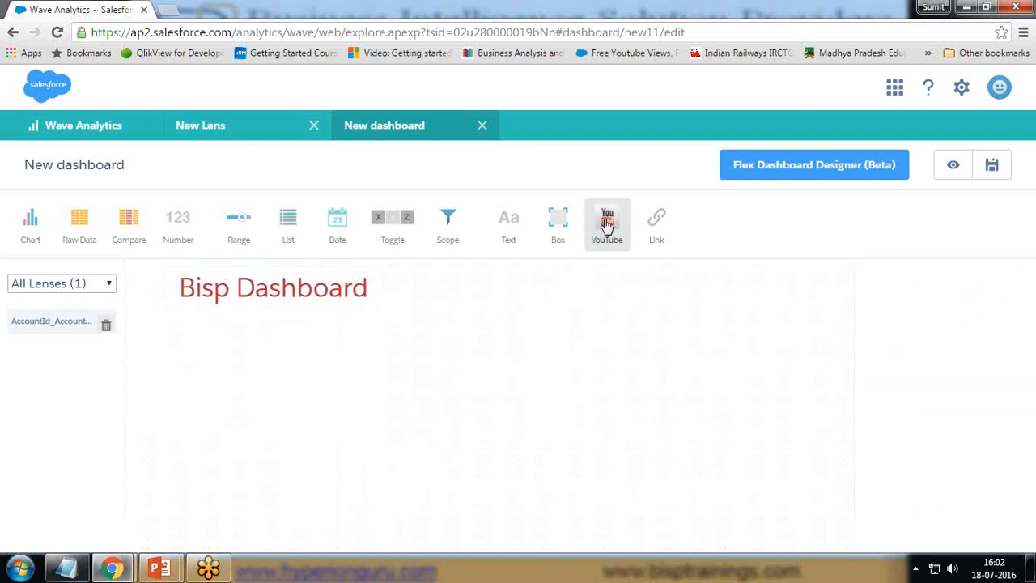
{"action": "left_click", "coordinate": [898, 324]}
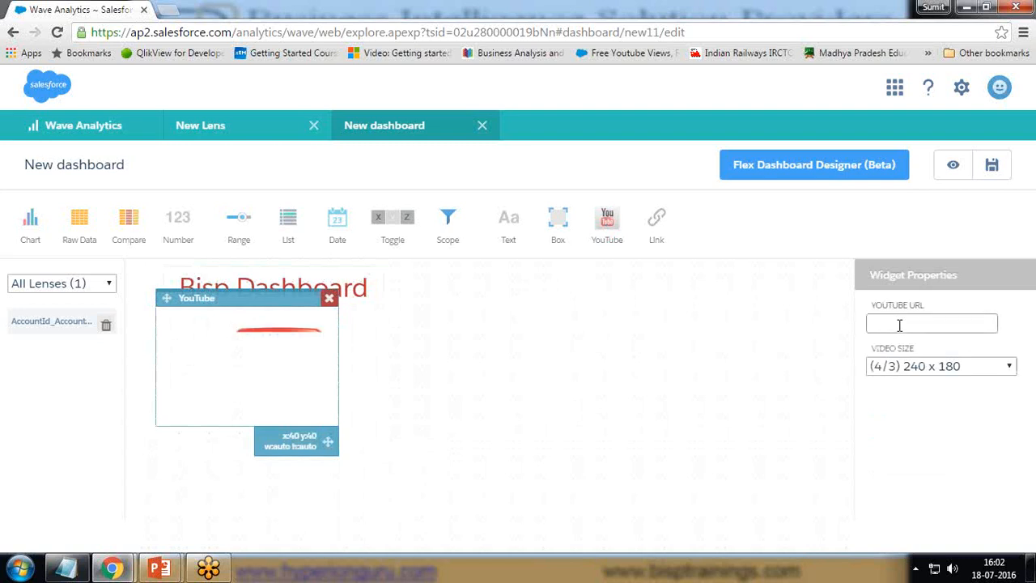
{"action": "left_click_drag", "start_coordinate": [224, 299], "coordinate": [473, 285]}
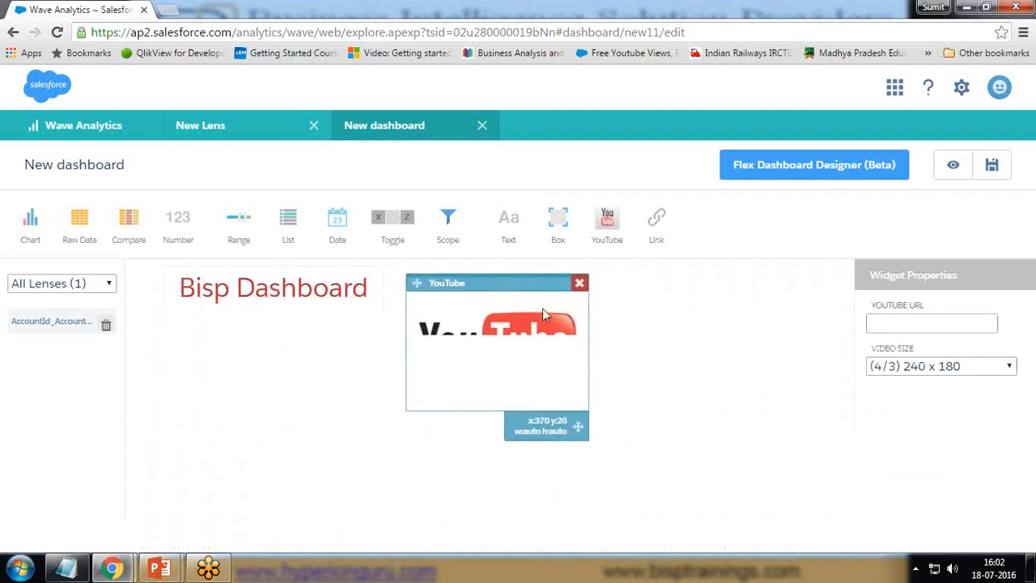
{"action": "left_click", "coordinate": [580, 282]}
{"action": "left_click", "coordinate": [664, 226]}
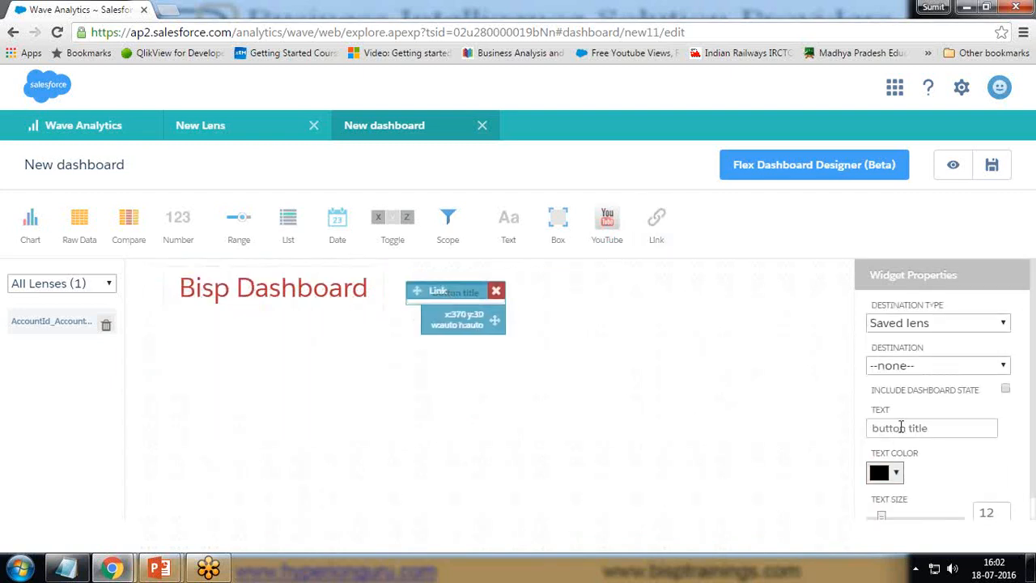
{"action": "left_click", "coordinate": [496, 290]}
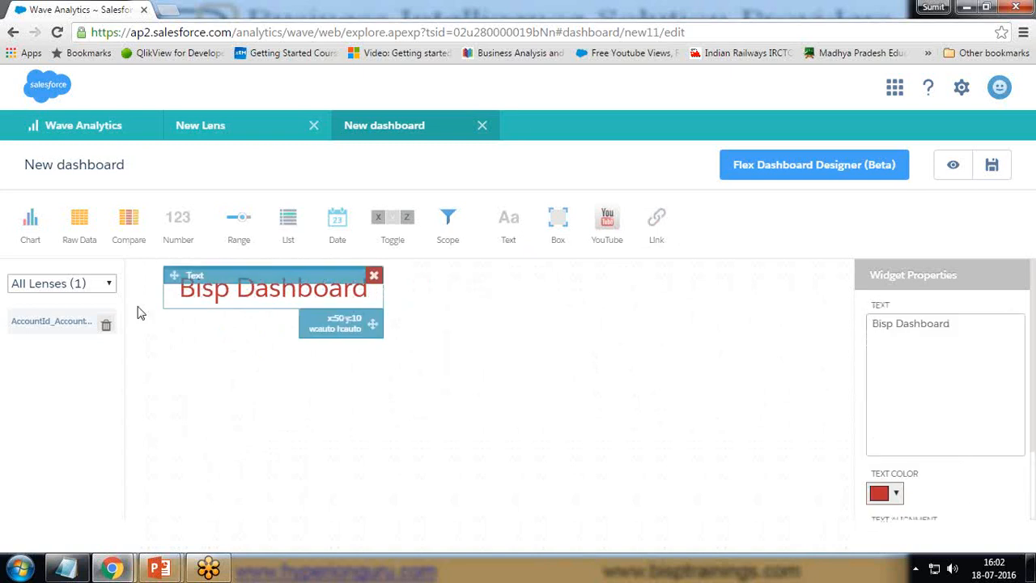
{"action": "left_click", "coordinate": [319, 423]}
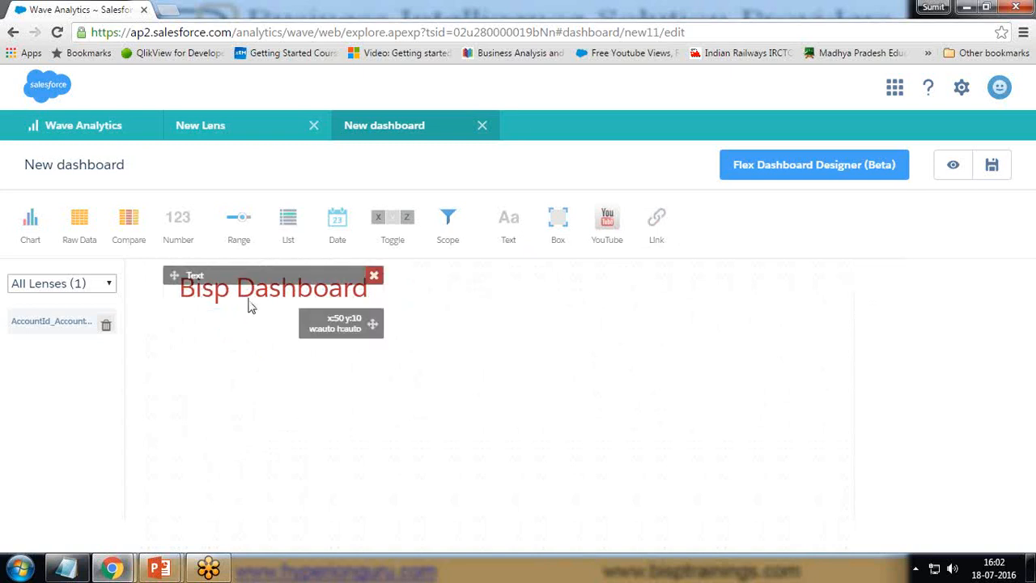
{"action": "left_click", "coordinate": [206, 127]}
{"action": "left_click", "coordinate": [374, 123]}
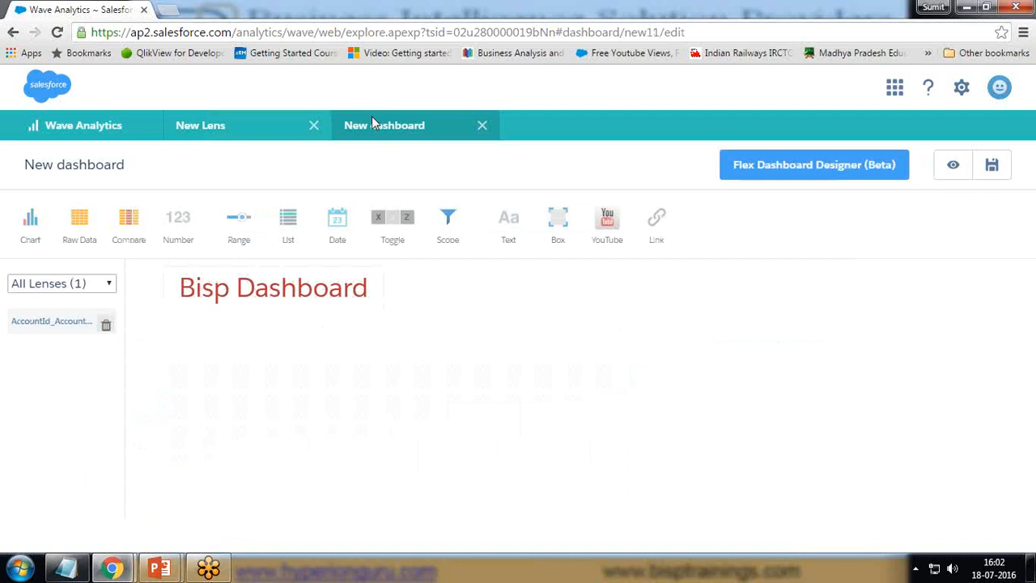
- Add a chart widget below the dashboard title at x 80, y 90, sized 410 by 230
{"action": "left_click", "coordinate": [30, 227]}
{"action": "left_click_drag", "start_coordinate": [301, 306], "coordinate": [566, 290]}
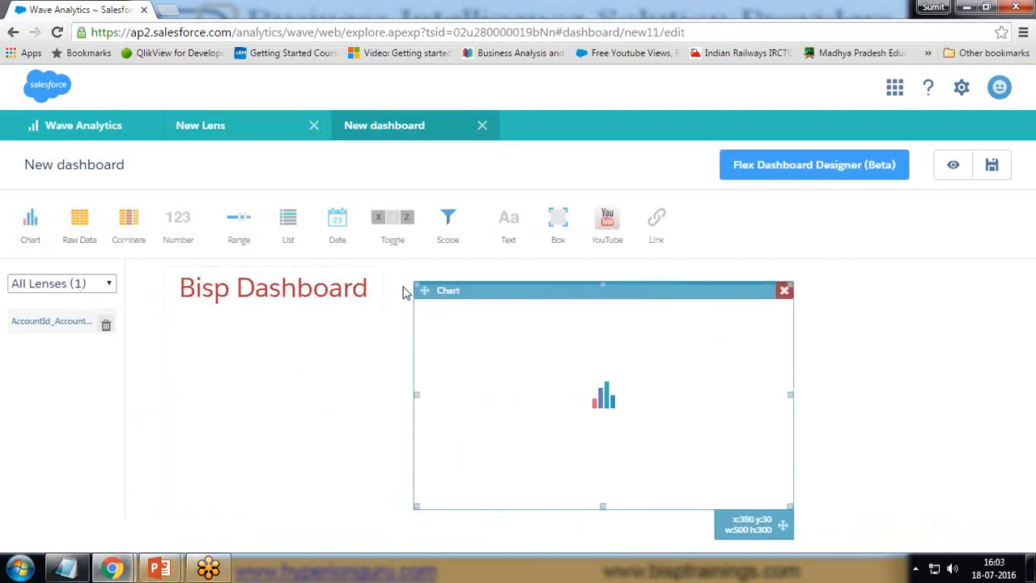
{"action": "left_click_drag", "start_coordinate": [416, 284], "coordinate": [240, 334]}
- Assign the clipped account source lens to the empty chart widget
{"action": "left_click_drag", "start_coordinate": [32, 324], "coordinate": [117, 351]}
{"action": "left_click", "coordinate": [47, 366]}
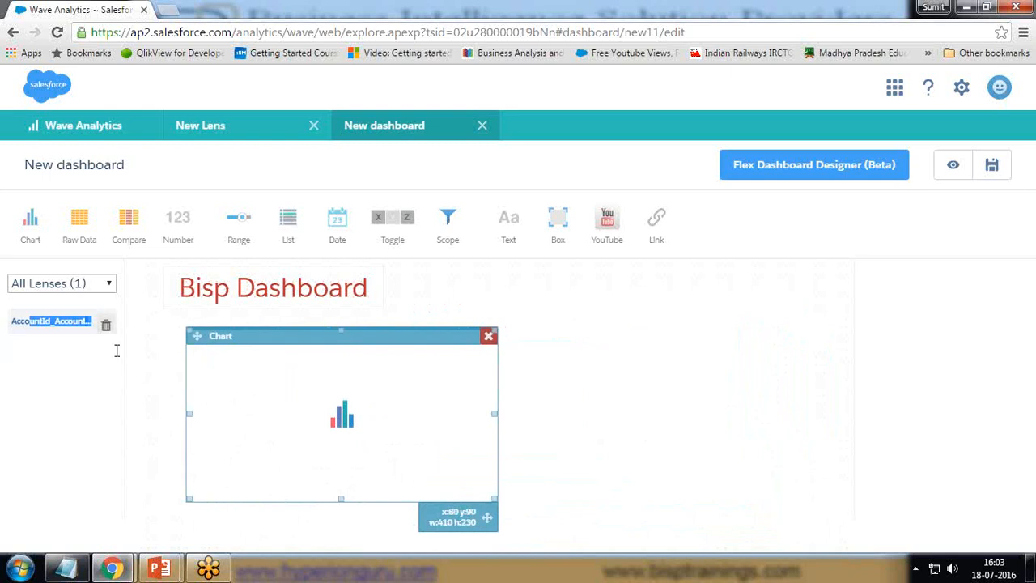
{"action": "left_click", "coordinate": [43, 367]}
{"action": "left_click", "coordinate": [31, 327]}
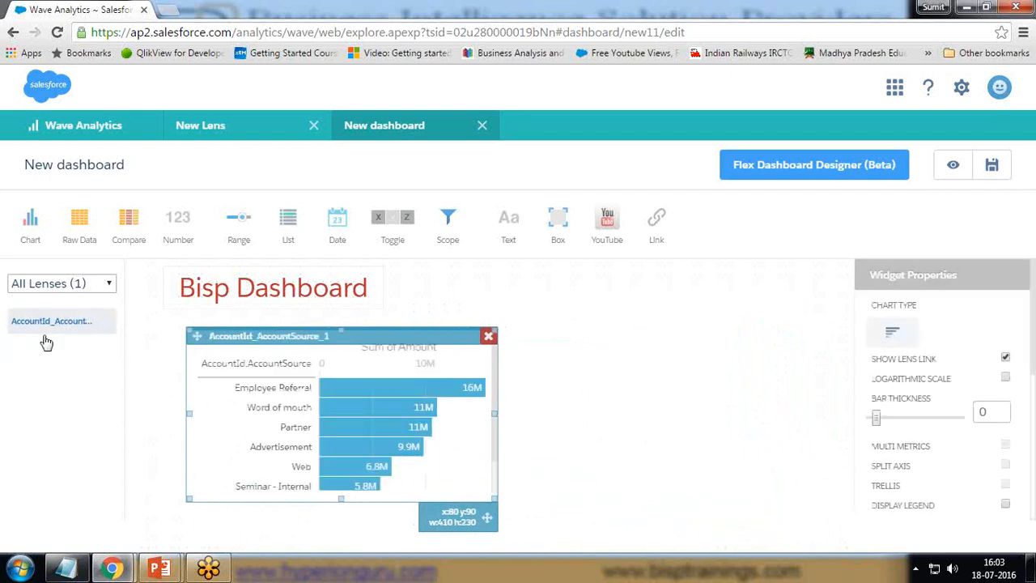
- Shift the account source chart to x 70, y 90 and enlarge it to 470 by 260
{"action": "left_click_drag", "start_coordinate": [280, 335], "coordinate": [272, 335]}
{"action": "left_click_drag", "start_coordinate": [485, 493], "coordinate": [531, 522]}
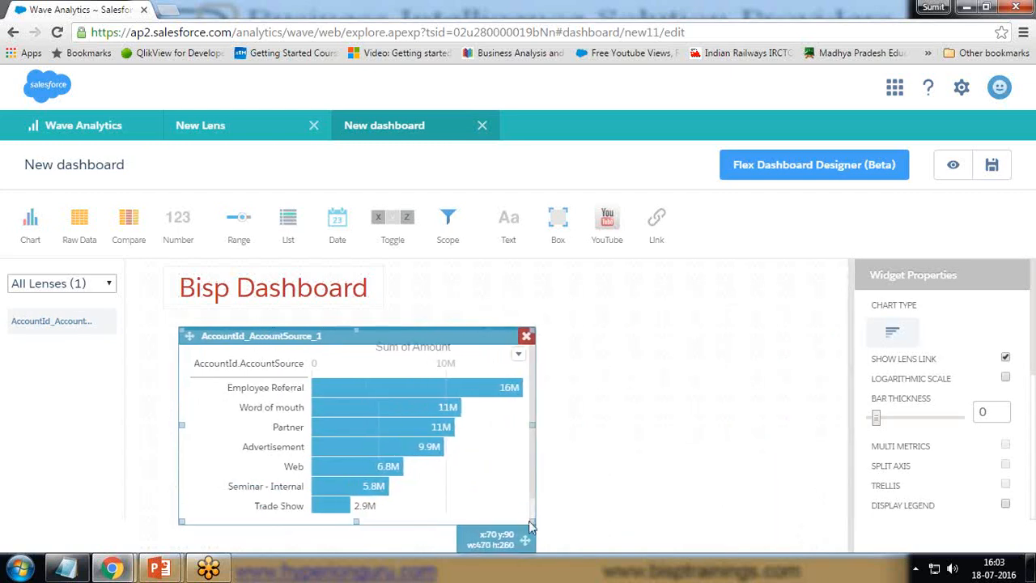
{"action": "double_click", "coordinate": [531, 523]}
{"action": "left_click", "coordinate": [579, 485]}
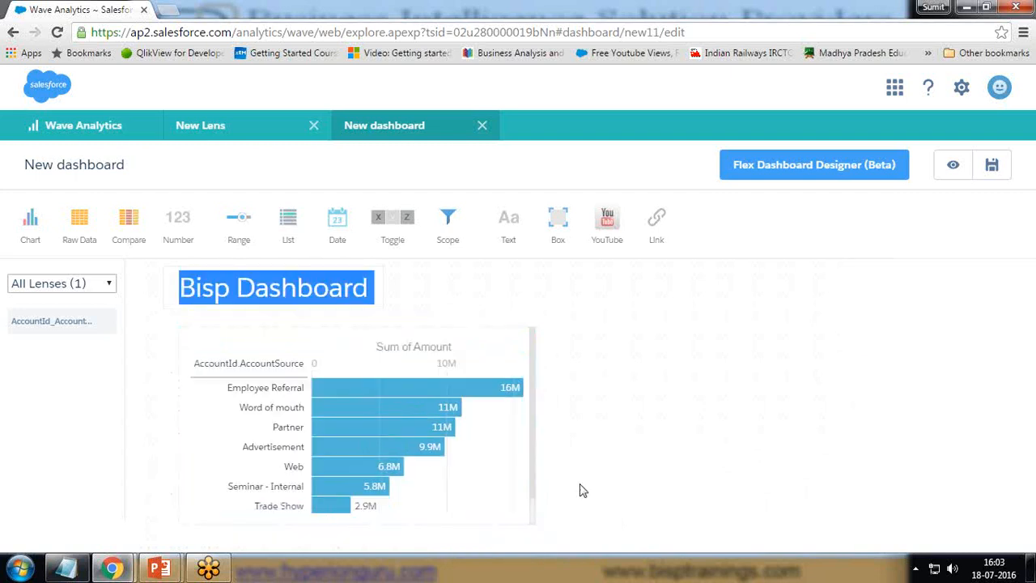
{"action": "left_click", "coordinate": [483, 480]}
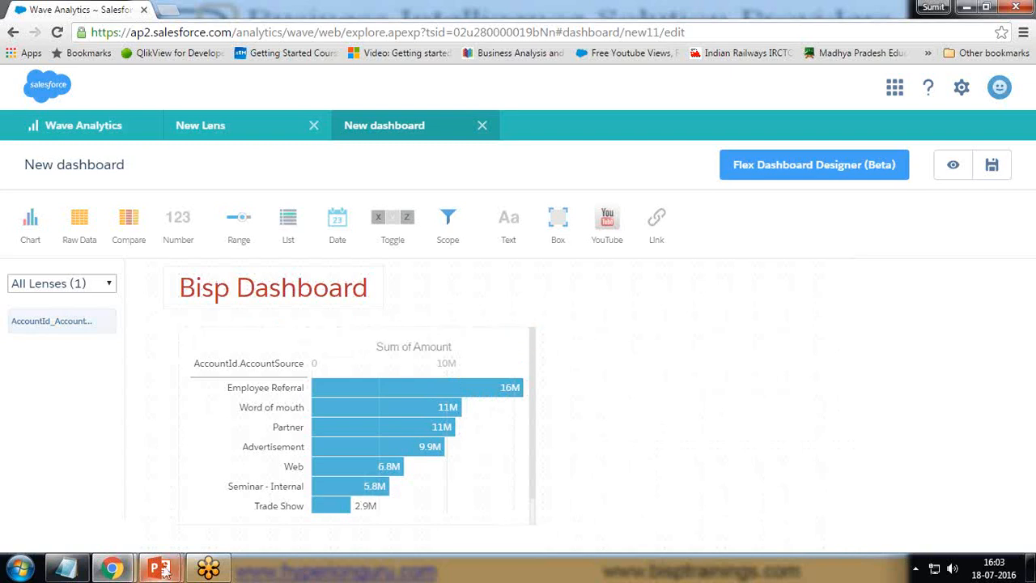
- Review the business requirements on the PowerPoint slide and return to the dashboard in Chrome
{"action": "mouse_move", "coordinate": [159, 569]}
{"action": "left_click", "coordinate": [267, 486]}
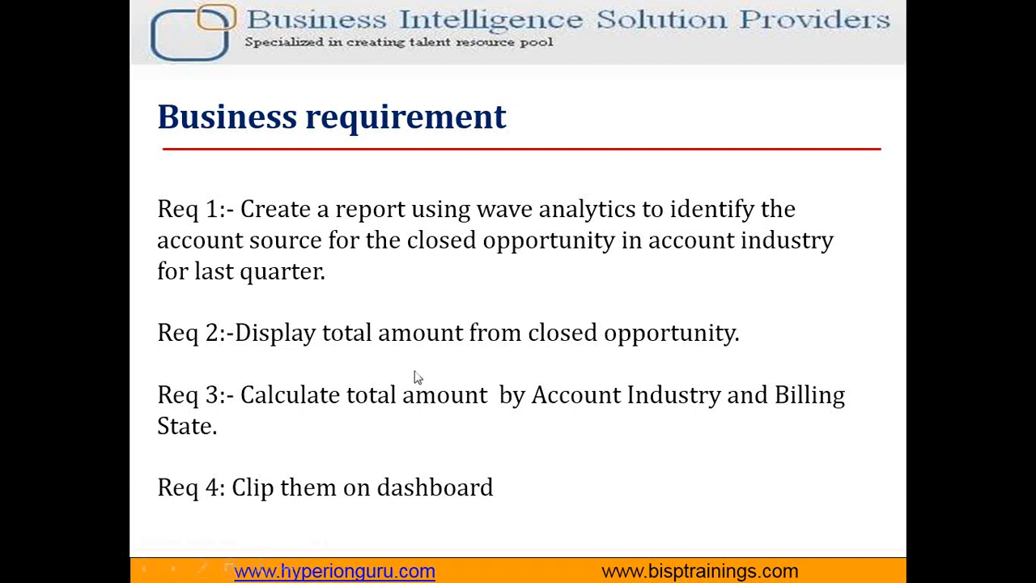
{"action": "key", "text": "alt+Tab"}
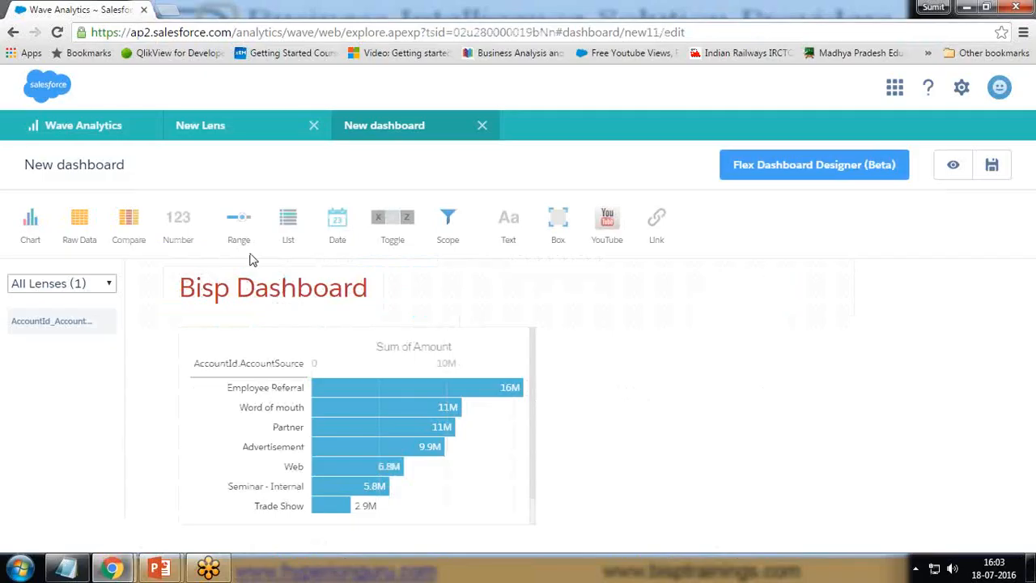
- Clear the Close Date and Forecast Category filters and the AccountId.AccountSource grouping from the lens
{"action": "left_click", "coordinate": [212, 127]}
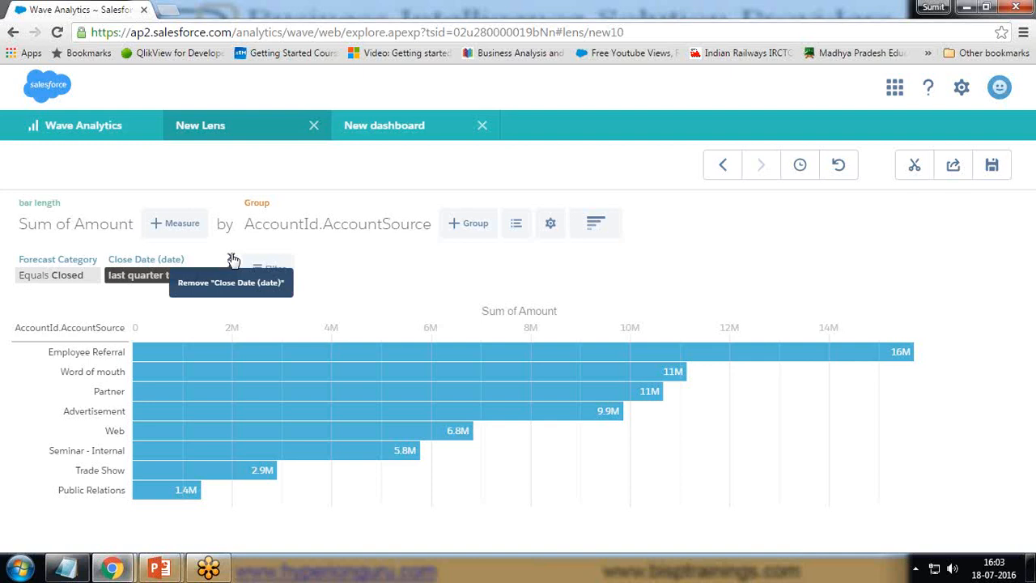
{"action": "left_click", "coordinate": [231, 259]}
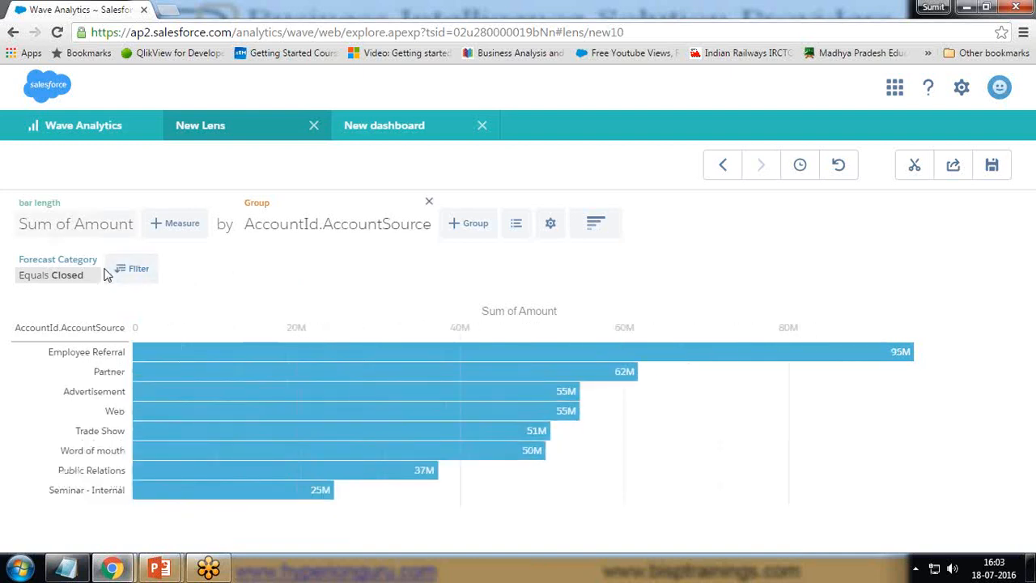
{"action": "left_click", "coordinate": [801, 168]}
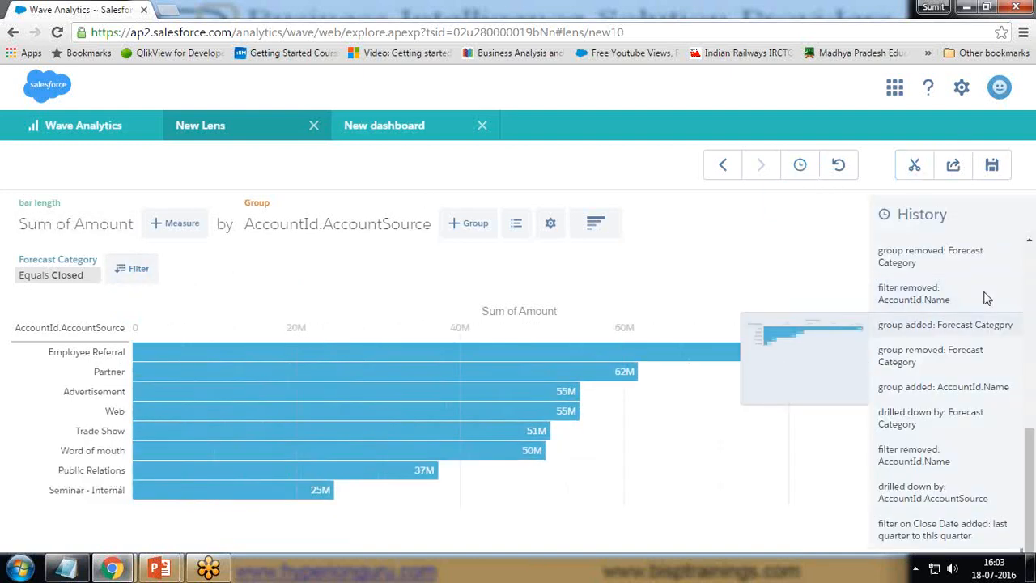
{"action": "scroll", "coordinate": [898, 279], "scroll_direction": "up", "scroll_amount": 5}
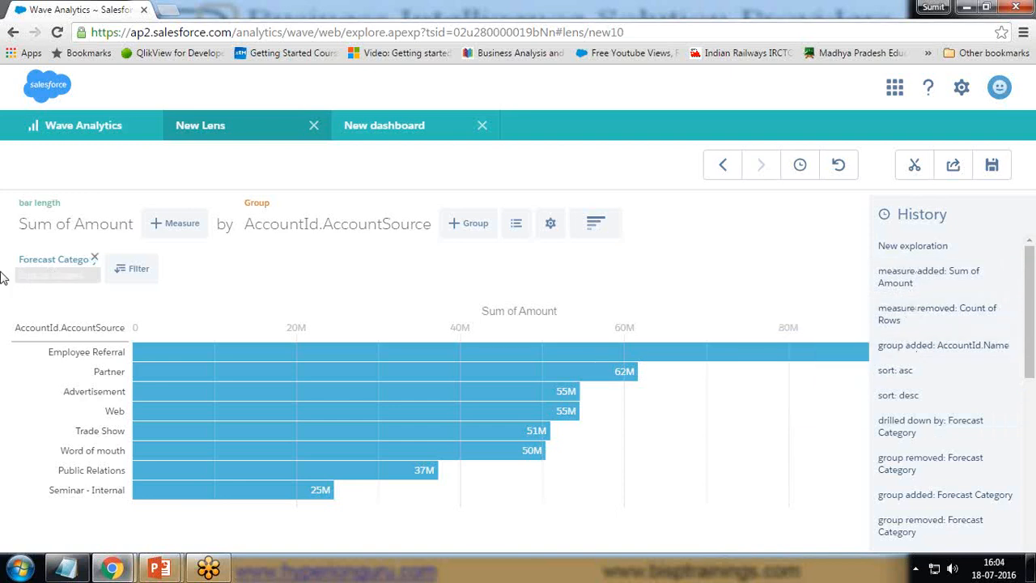
{"action": "left_click", "coordinate": [94, 259]}
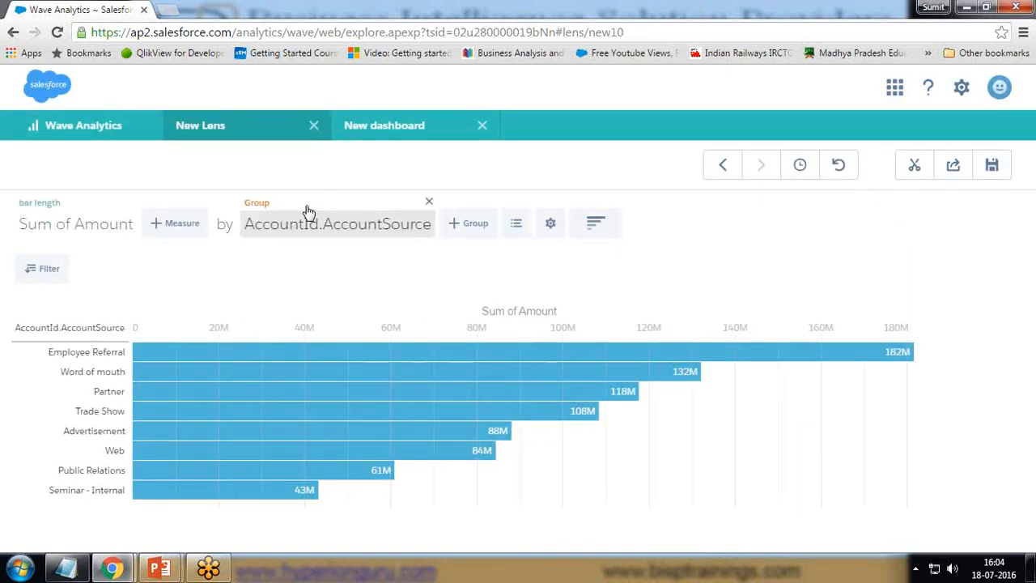
{"action": "left_click", "coordinate": [428, 202]}
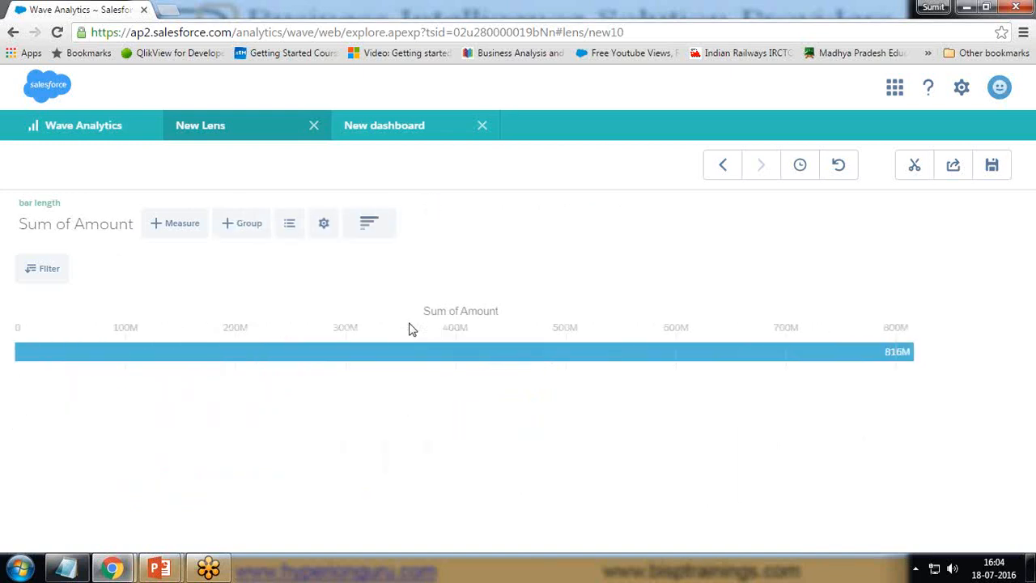
- Check the business requirement slide in PowerPoint and group the Sum of Amount lens by Name in Chrome
{"action": "key", "text": "alt+Tab"}
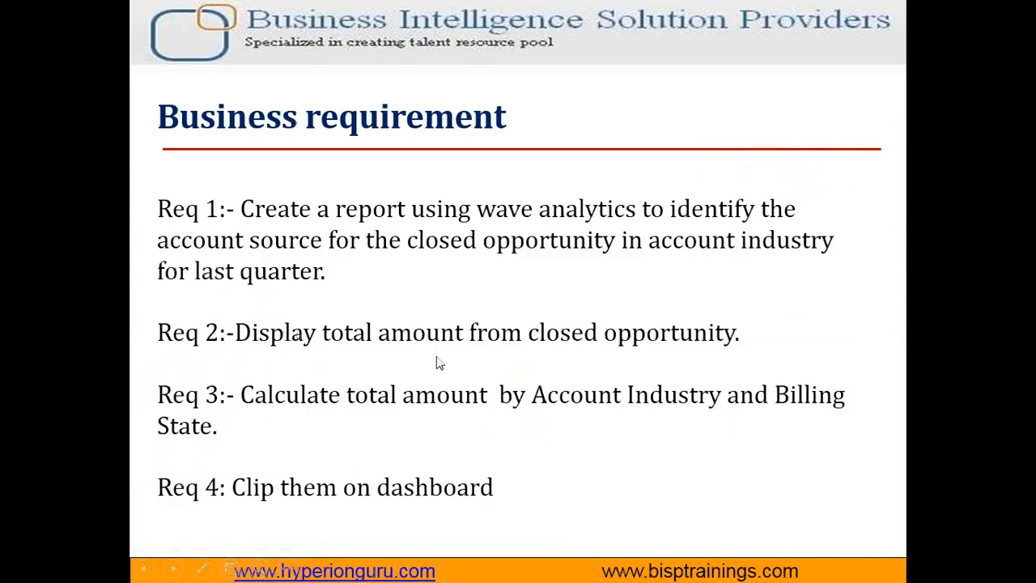
{"action": "key", "text": "alt+Tab"}
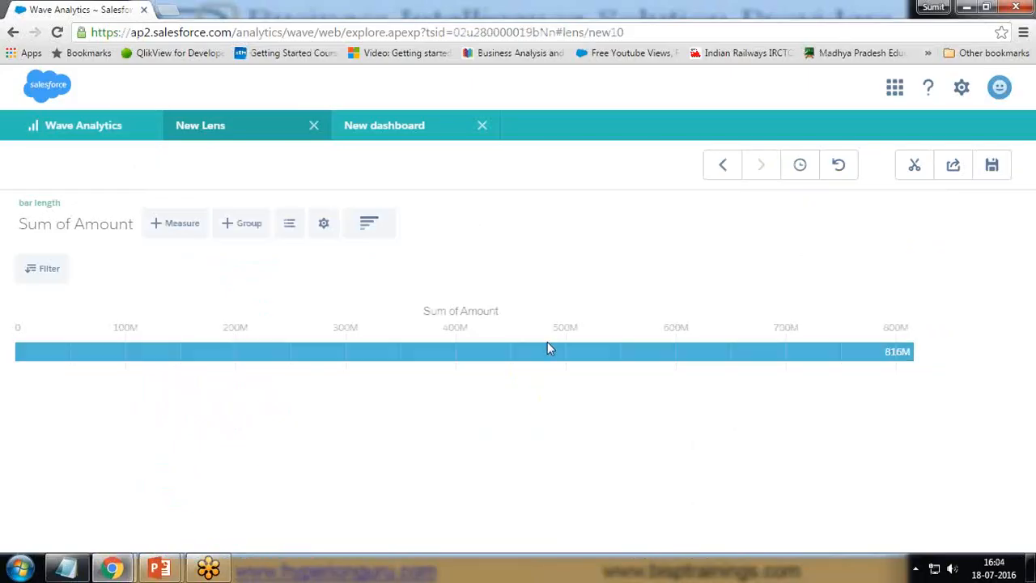
{"action": "left_click", "coordinate": [243, 224]}
{"action": "type", "text": "opp"}
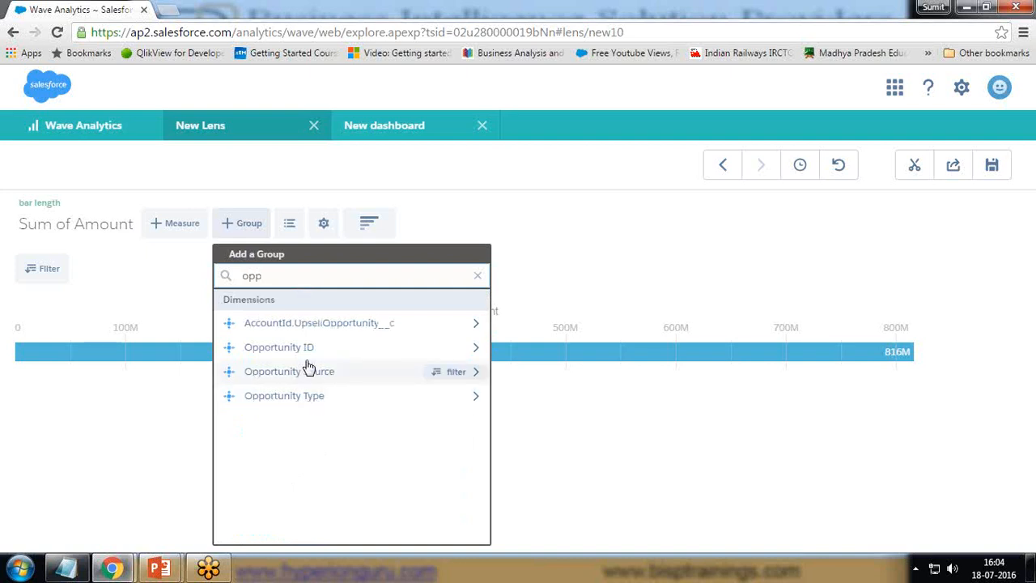
{"action": "key", "text": "BackSpace"}
{"action": "key", "text": "BackSpace"}
{"action": "key", "text": "BackSpace"}
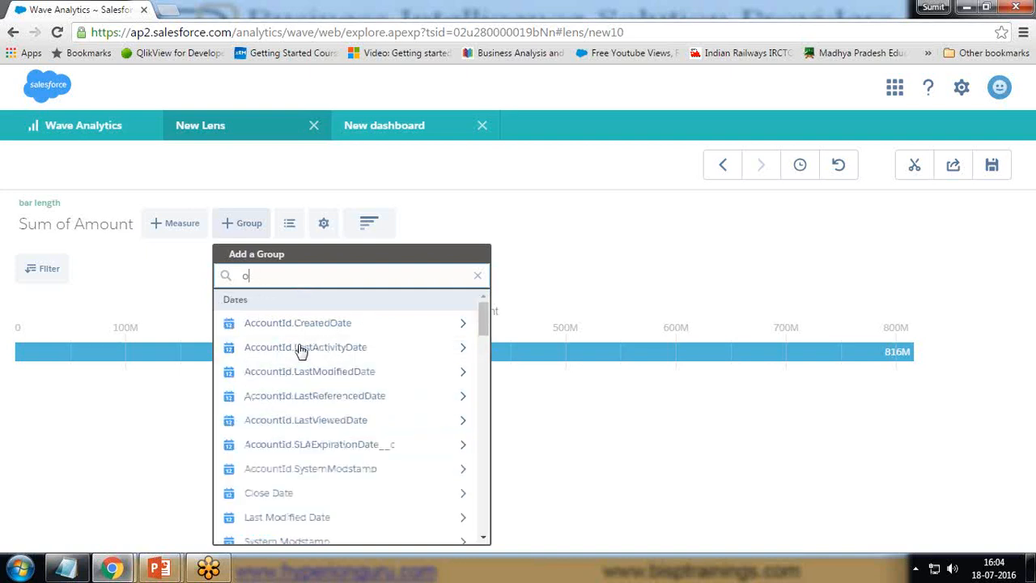
{"action": "type", "text": "name"}
{"action": "left_click", "coordinate": [268, 352]}
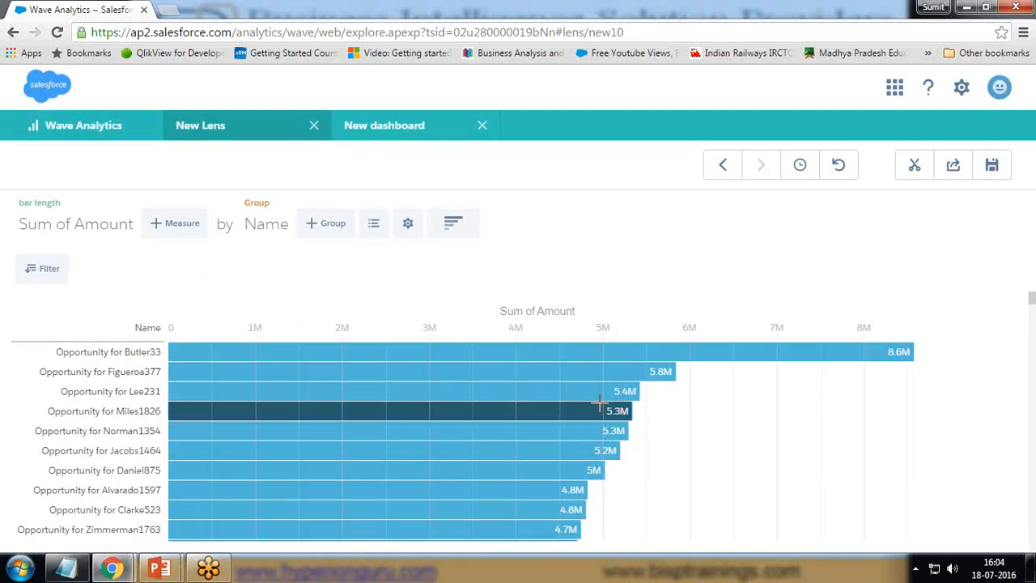
{"action": "scroll", "coordinate": [643, 404], "scroll_direction": "down", "scroll_amount": 5}
{"action": "scroll", "coordinate": [648, 415], "scroll_direction": "up", "scroll_amount": 5}
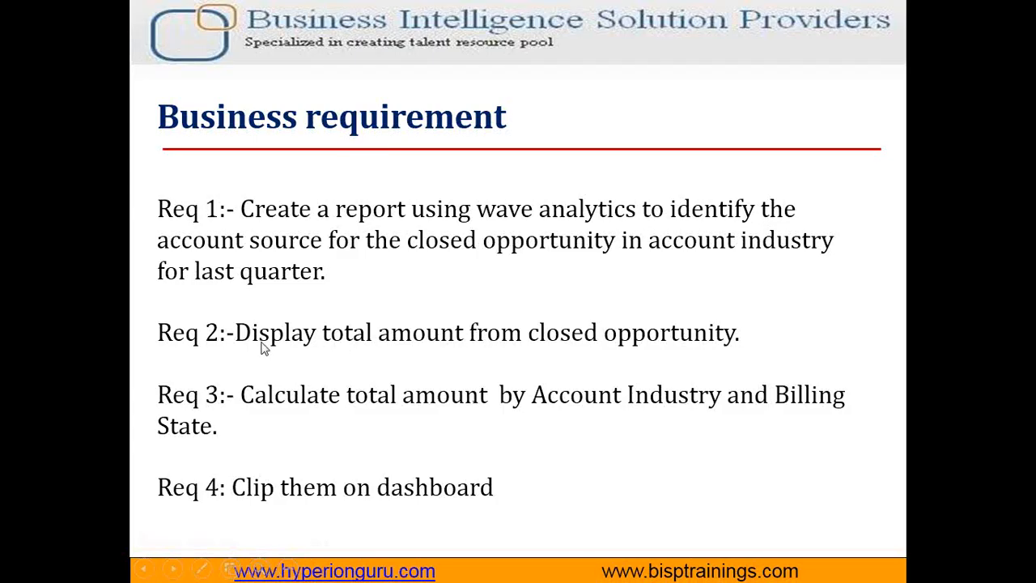
- Return to the lens in Chrome and examine the Sum measures available for the bar length
{"action": "key", "text": "alt+Tab"}
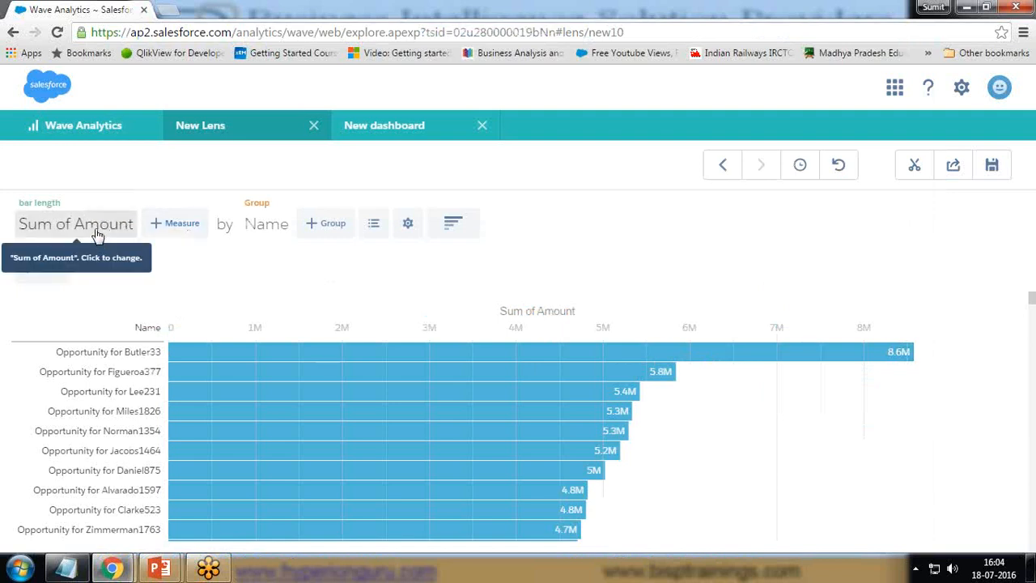
{"action": "left_click", "coordinate": [125, 231]}
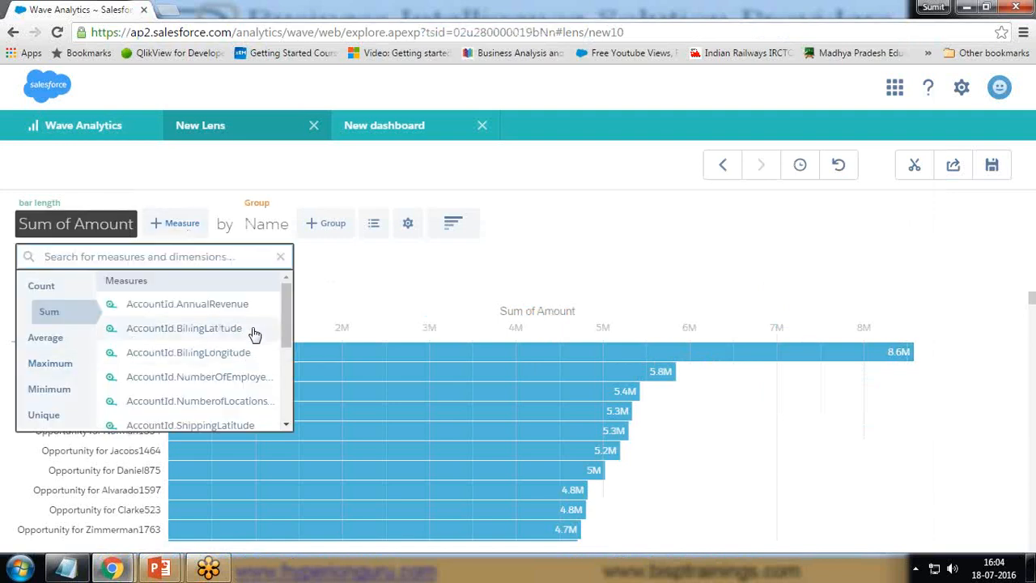
{"action": "scroll", "coordinate": [290, 356], "scroll_direction": "down", "scroll_amount": 2}
{"action": "scroll", "coordinate": [288, 383], "scroll_direction": "down", "scroll_amount": 3}
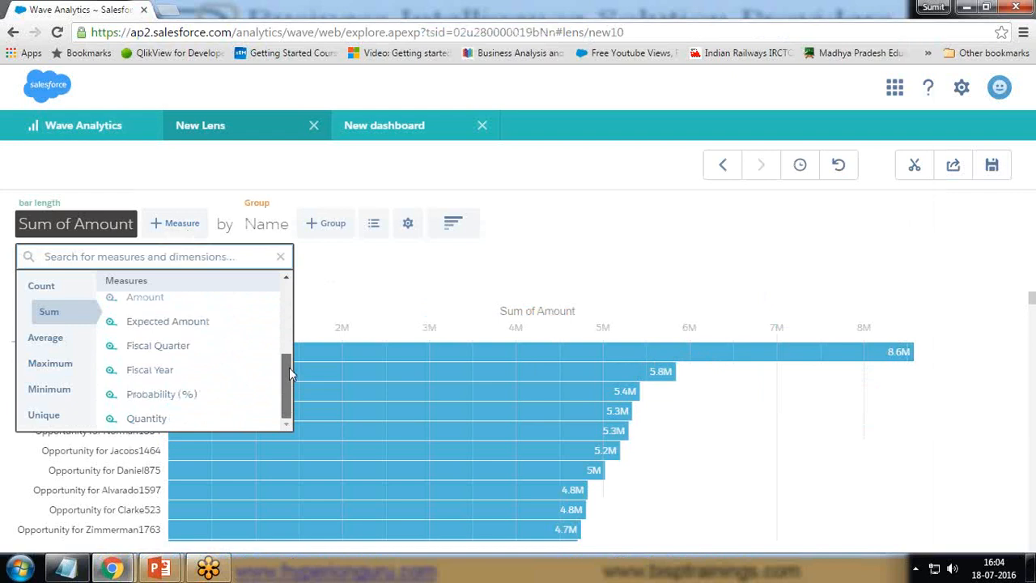
{"action": "scroll", "coordinate": [289, 367], "scroll_direction": "up", "scroll_amount": 4}
{"action": "scroll", "coordinate": [287, 343], "scroll_direction": "down", "scroll_amount": 3}
{"action": "scroll", "coordinate": [286, 342], "scroll_direction": "up", "scroll_amount": 3}
{"action": "left_click", "coordinate": [351, 264]}
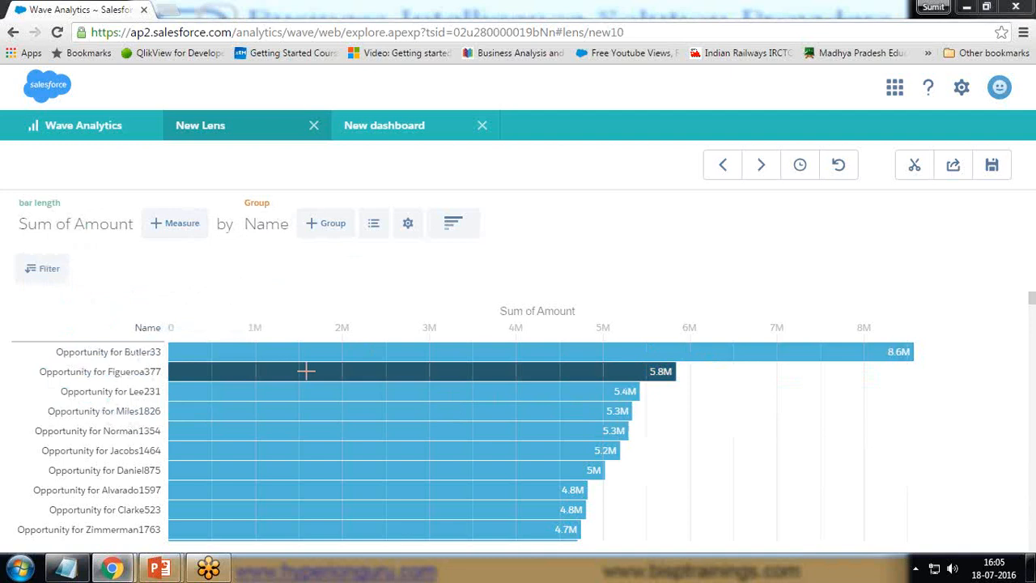
- Drill into the opportunity with the largest amount by the Closed dimension
{"action": "mouse_move", "coordinate": [306, 371]}
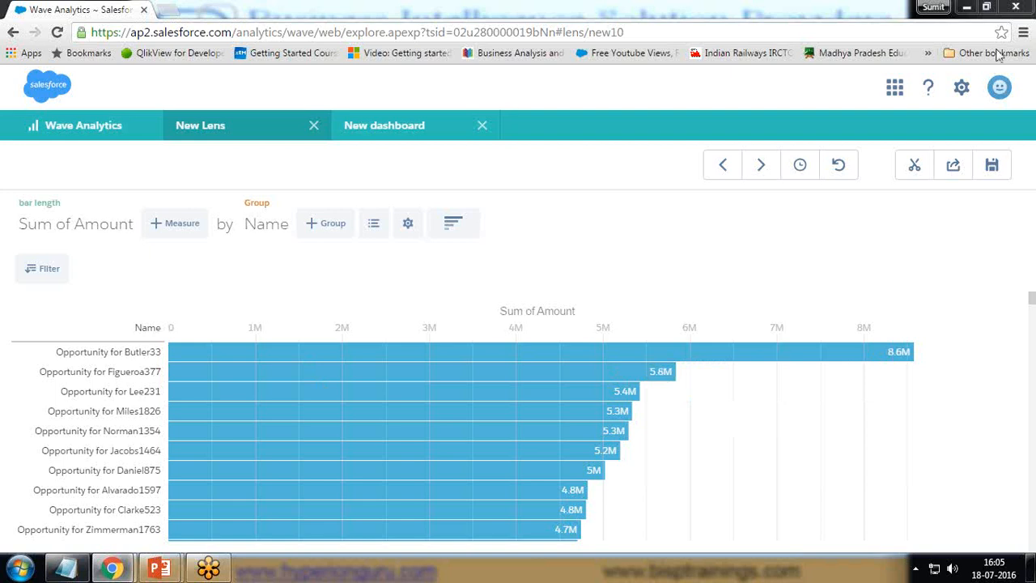
{"action": "left_click", "coordinate": [286, 354]}
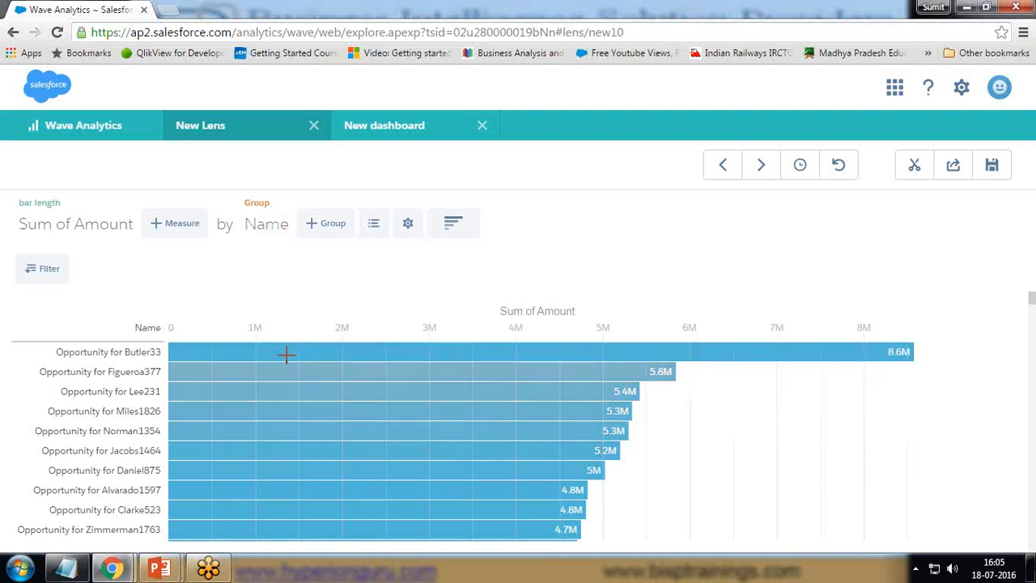
{"action": "type", "text": "clos"}
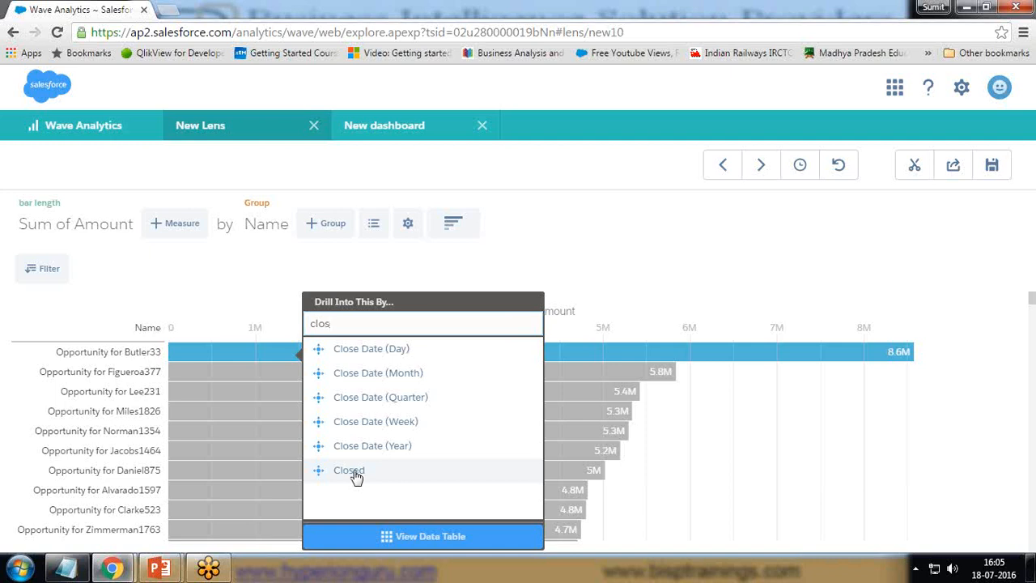
{"action": "left_click", "coordinate": [353, 471]}
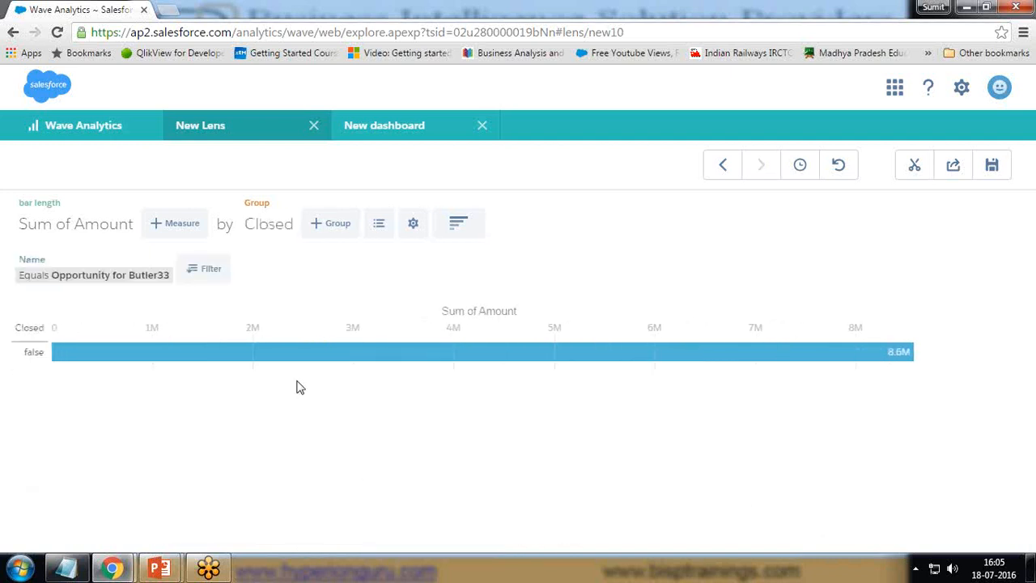
{"action": "mouse_move", "coordinate": [894, 352]}
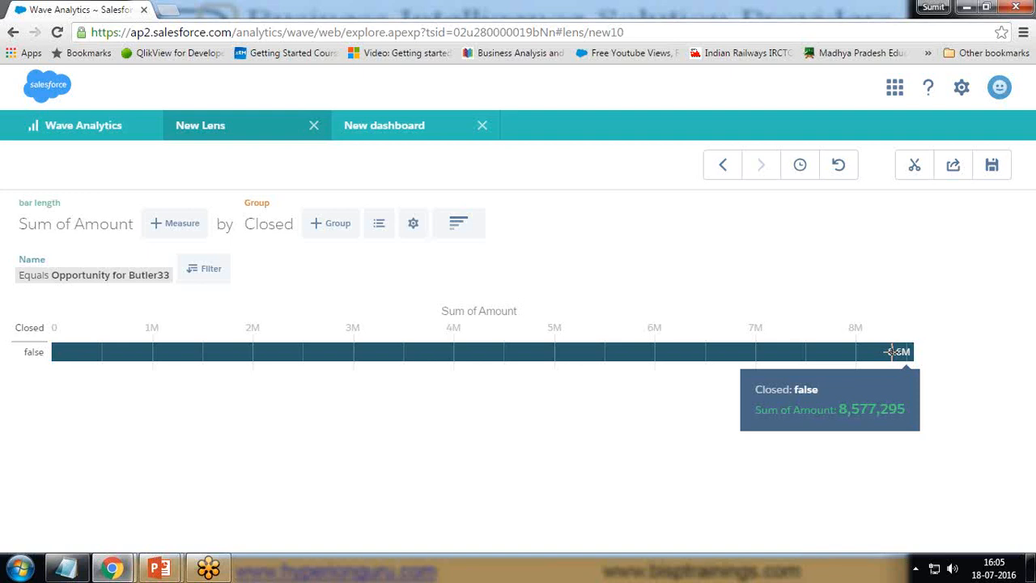
- Clip the Closed lens to the dashboard and try assigning it to a new Number widget beside the account source chart
{"action": "left_click", "coordinate": [917, 170]}
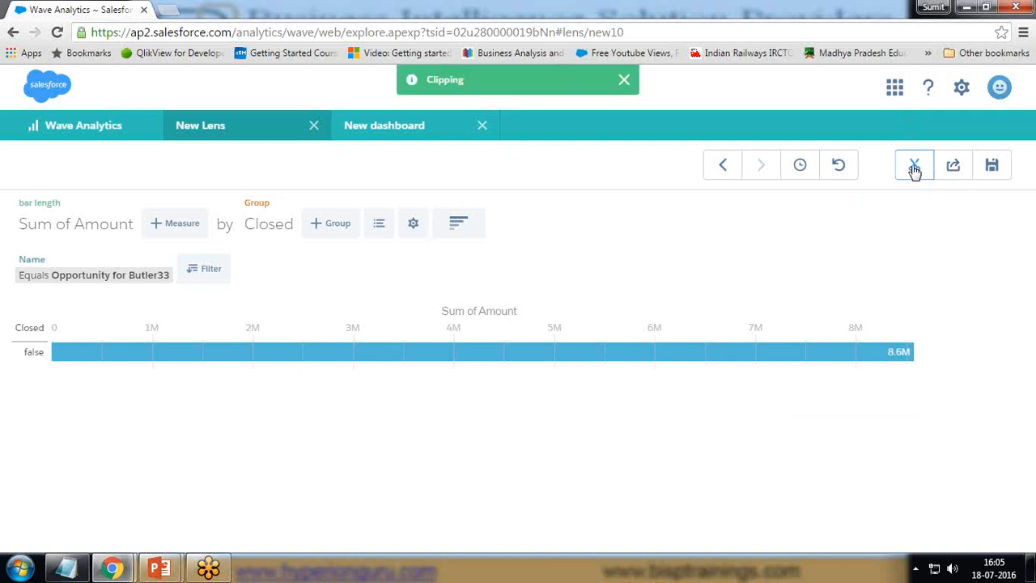
{"action": "left_click", "coordinate": [384, 123]}
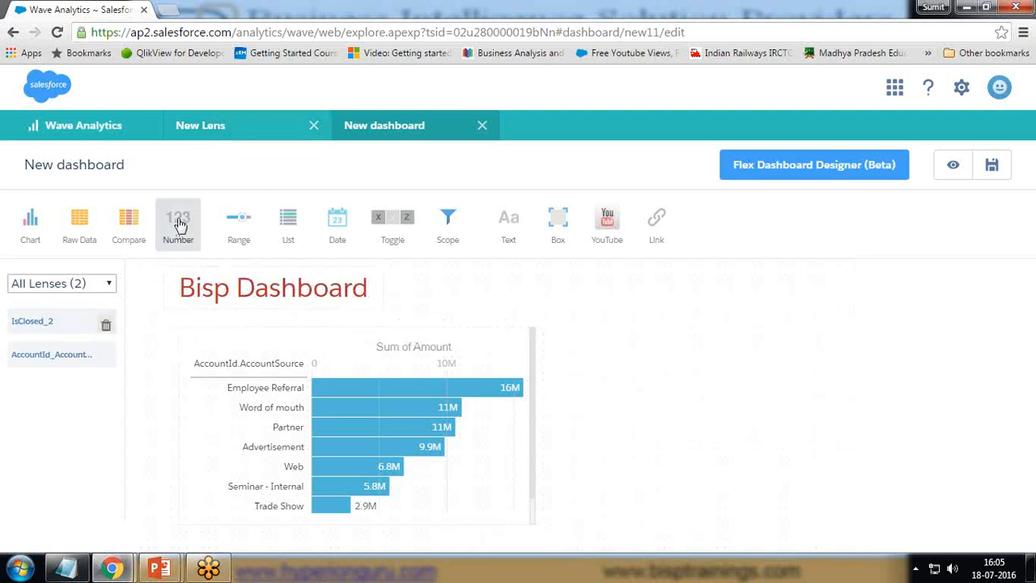
{"action": "left_click_drag", "start_coordinate": [178, 224], "coordinate": [678, 381]}
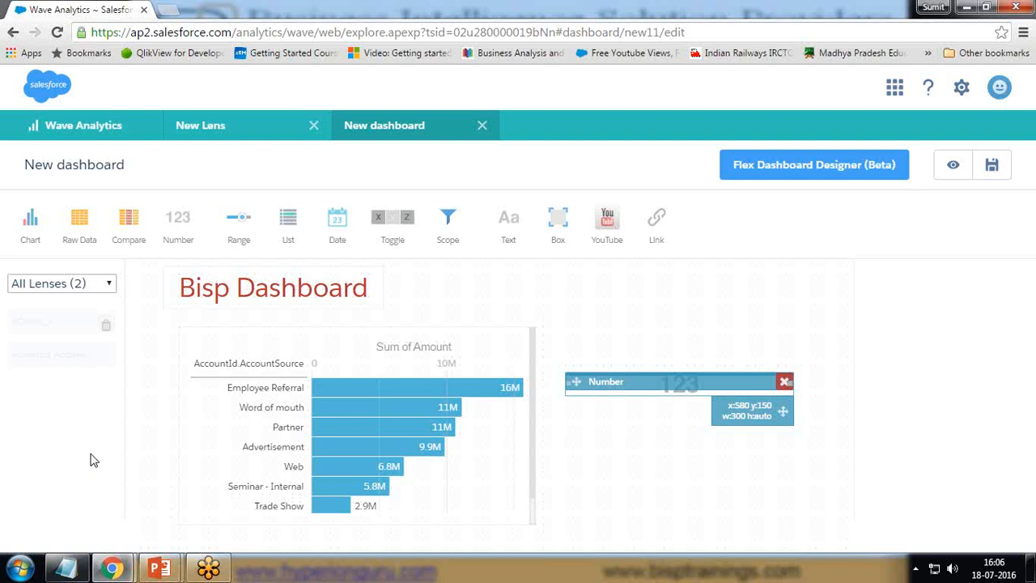
{"action": "left_click", "coordinate": [662, 489]}
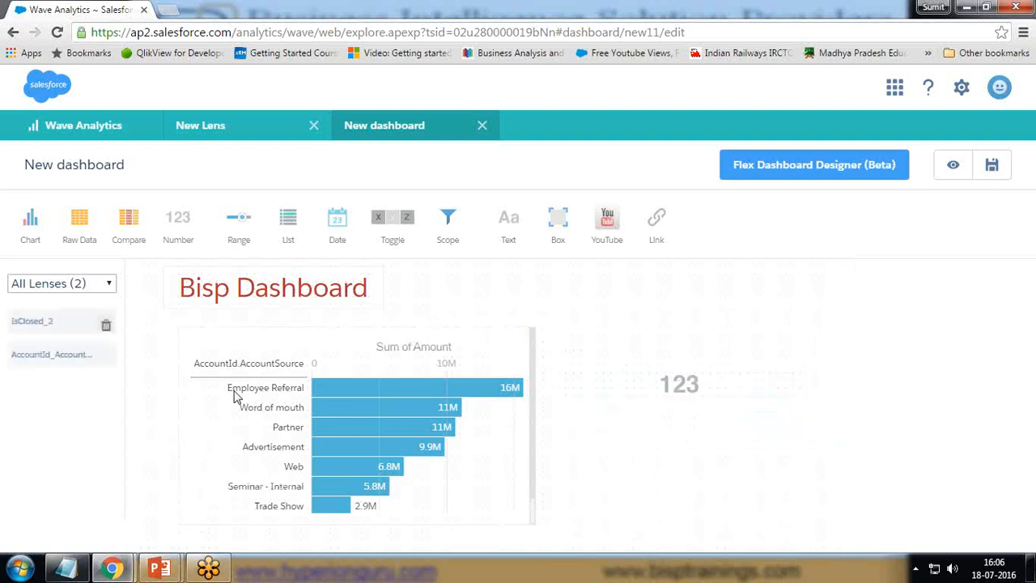
{"action": "left_click", "coordinate": [33, 324]}
{"action": "left_click", "coordinate": [706, 380]}
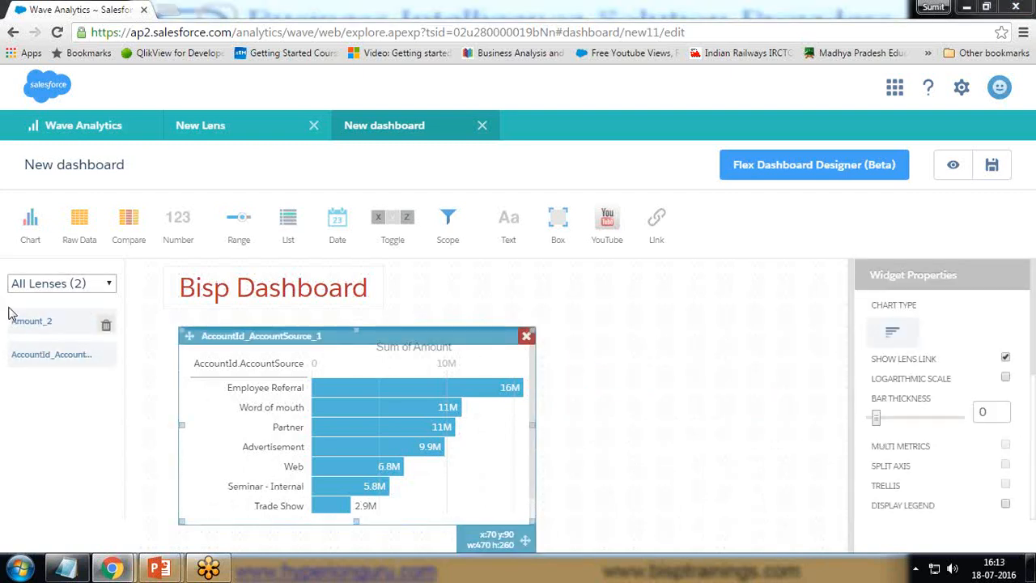
- Place a Number widget at x 570, y 100 beside the account source chart and assign the Amount_2 lens to it
{"action": "left_click_drag", "start_coordinate": [178, 225], "coordinate": [654, 342]}
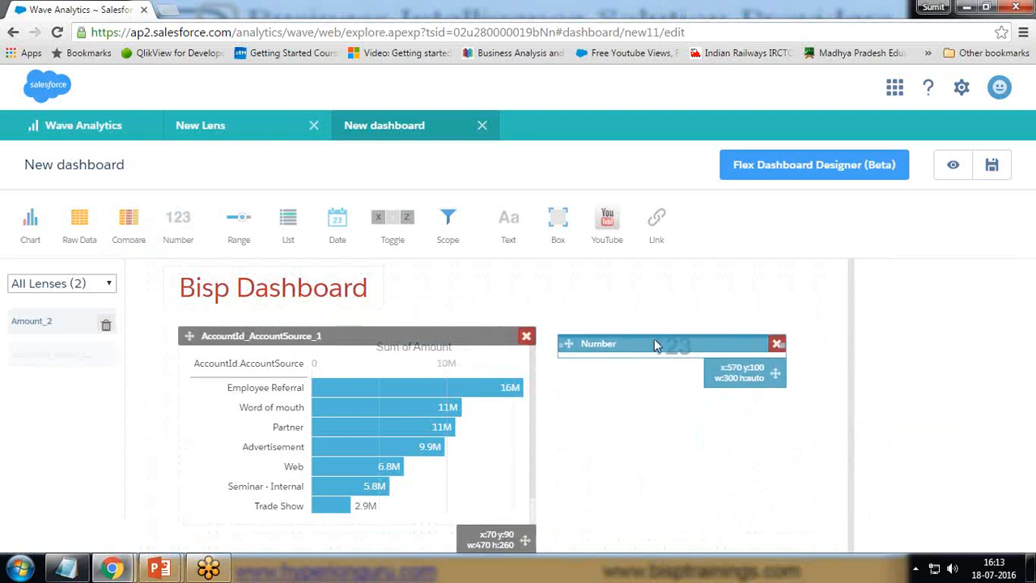
{"action": "left_click", "coordinate": [36, 324]}
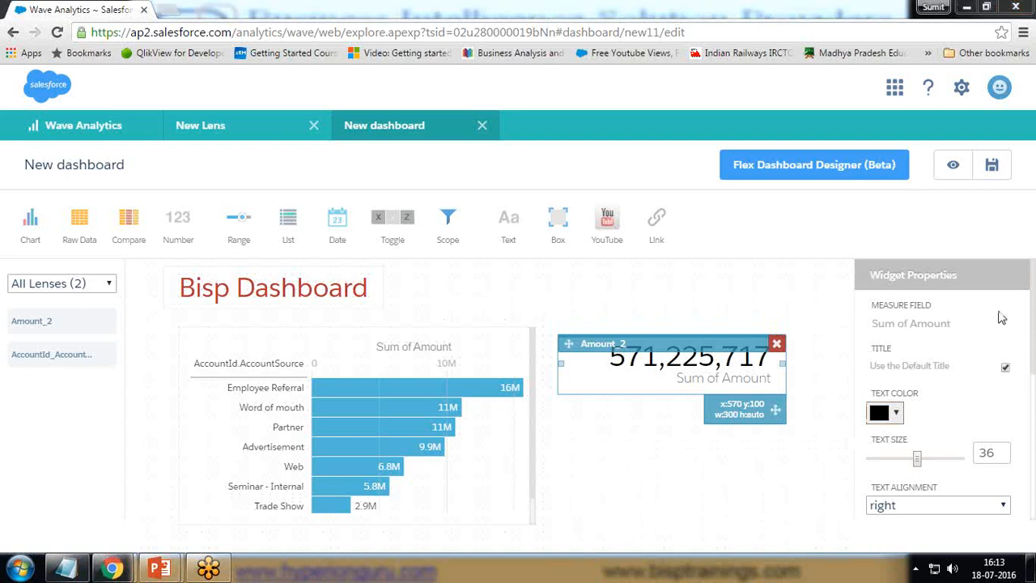
- Replace the number widget's default title with the custom title "Total Amount"
{"action": "left_click", "coordinate": [1006, 369]}
{"action": "left_click", "coordinate": [1005, 368]}
{"action": "left_click", "coordinate": [1006, 368]}
{"action": "left_click_drag", "start_coordinate": [995, 403], "coordinate": [904, 409]}
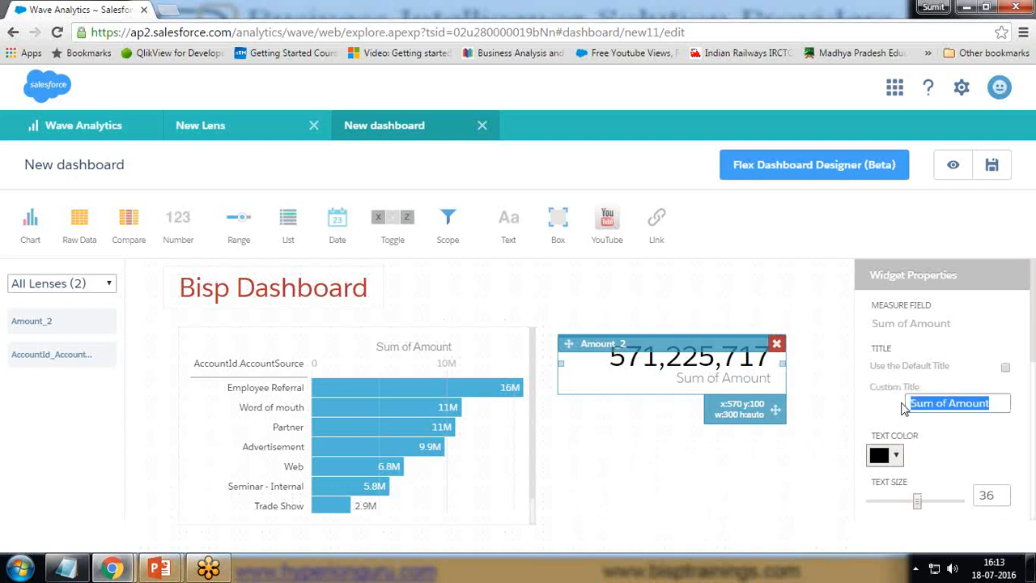
{"action": "type", "text": "Tot"}
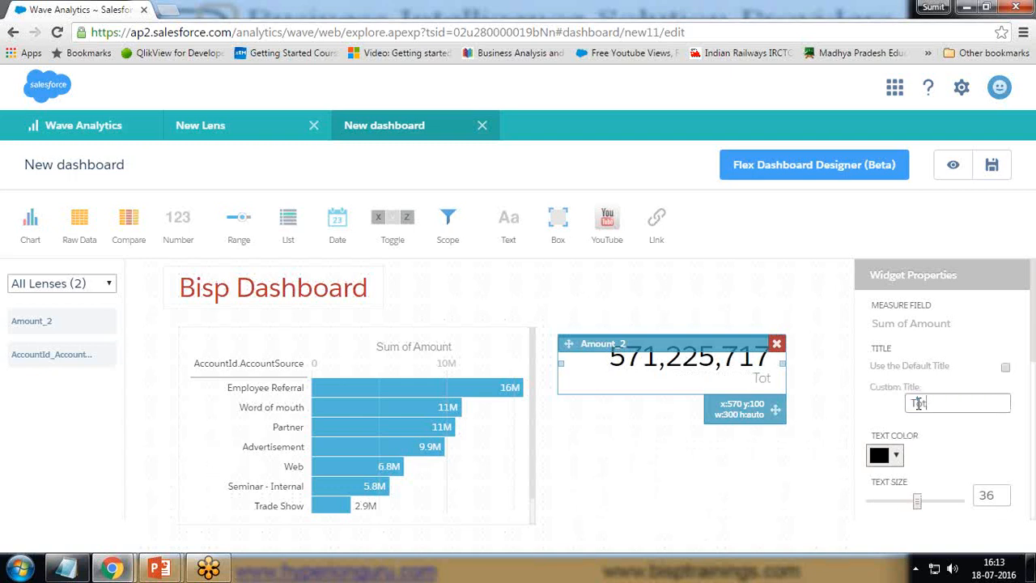
{"action": "type", "text": "al Amount"}
{"action": "key", "text": "BackSpace"}
{"action": "key", "text": "BackSpace"}
{"action": "key", "text": "BackSpace"}
{"action": "key", "text": "BackSpace"}
{"action": "key", "text": "BackSpace"}
{"action": "type", "text": "mount"}
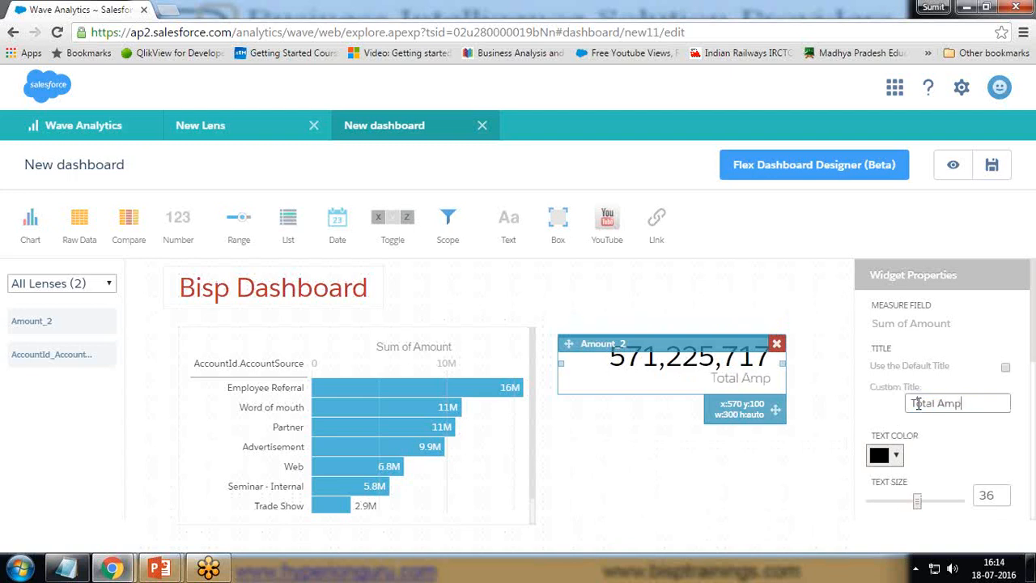
{"action": "key", "text": "BackSpace"}
{"action": "key", "text": "BackSpace"}
{"action": "key", "text": "BackSpace"}
{"action": "key", "text": "BackSpace"}
{"action": "type", "text": "pu"}
{"action": "key", "text": "BackSpace"}
{"action": "key", "text": "BackSpace"}
{"action": "type", "text": "ounr"}
{"action": "key", "text": "BackSpace"}
{"action": "type", "text": "t"}
- Try a blue hue for the number widget's text color and set its text size to 38
{"action": "left_click", "coordinate": [896, 455]}
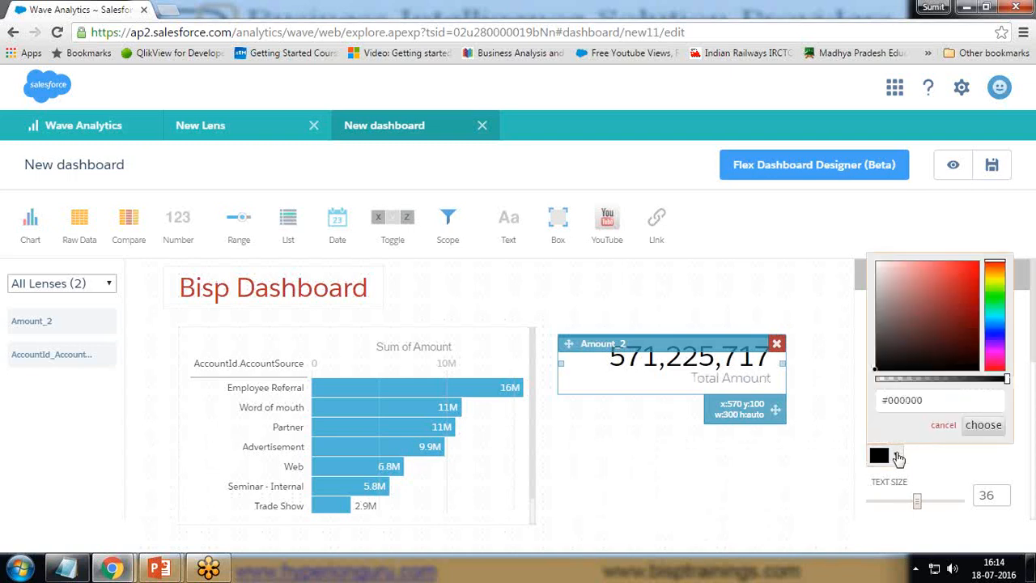
{"action": "left_click", "coordinate": [997, 327]}
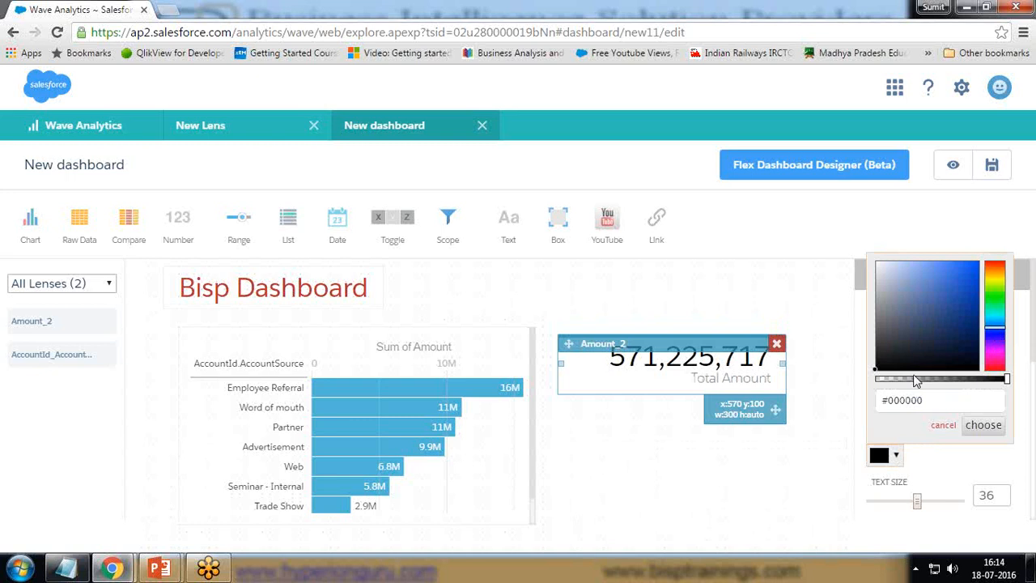
{"action": "left_click_drag", "start_coordinate": [919, 508], "coordinate": [924, 510]}
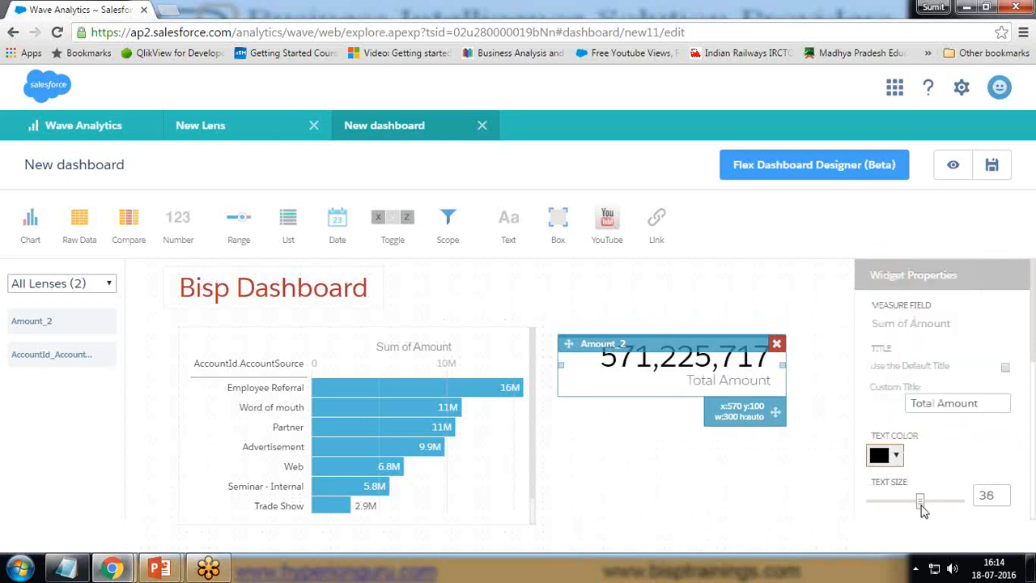
- Try the shortened number format and different text alignments on the Total Amount widget, restoring the full number and right alignment
{"action": "scroll", "coordinate": [999, 463], "scroll_direction": "down", "scroll_amount": 5}
{"action": "scroll", "coordinate": [939, 499], "scroll_direction": "up", "scroll_amount": 1}
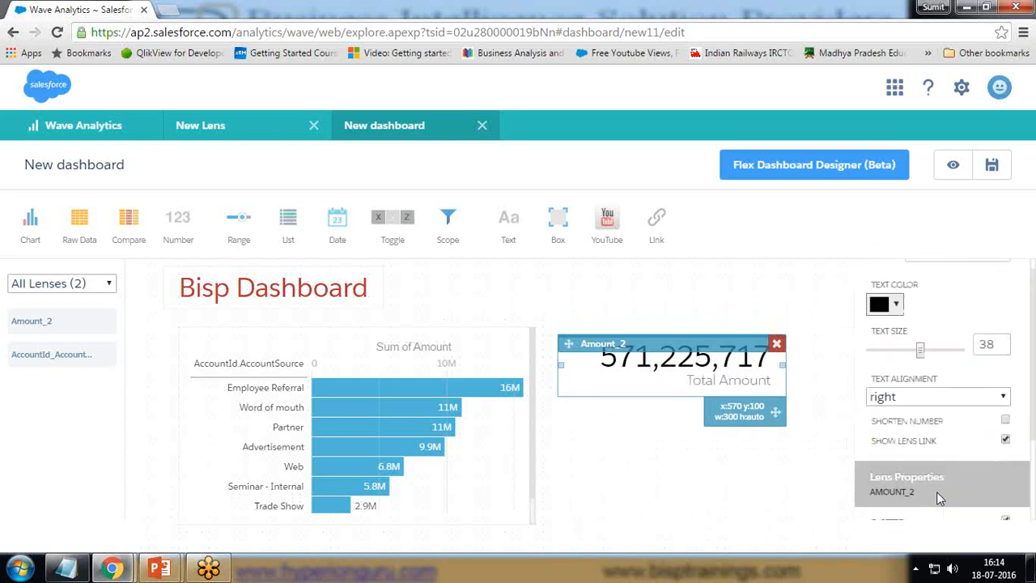
{"action": "left_click", "coordinate": [1005, 421]}
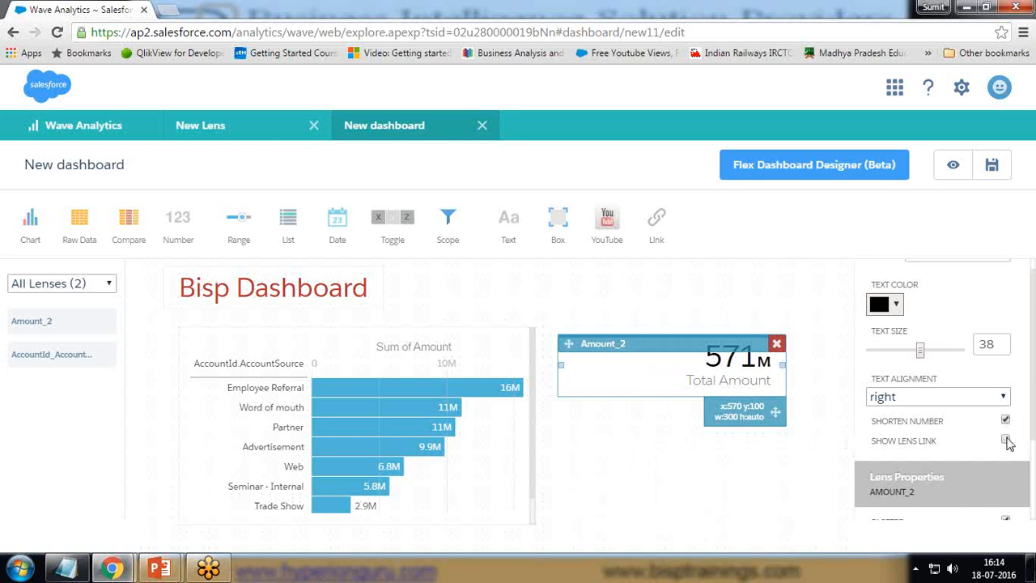
{"action": "left_click", "coordinate": [1000, 396]}
{"action": "left_click", "coordinate": [894, 450]}
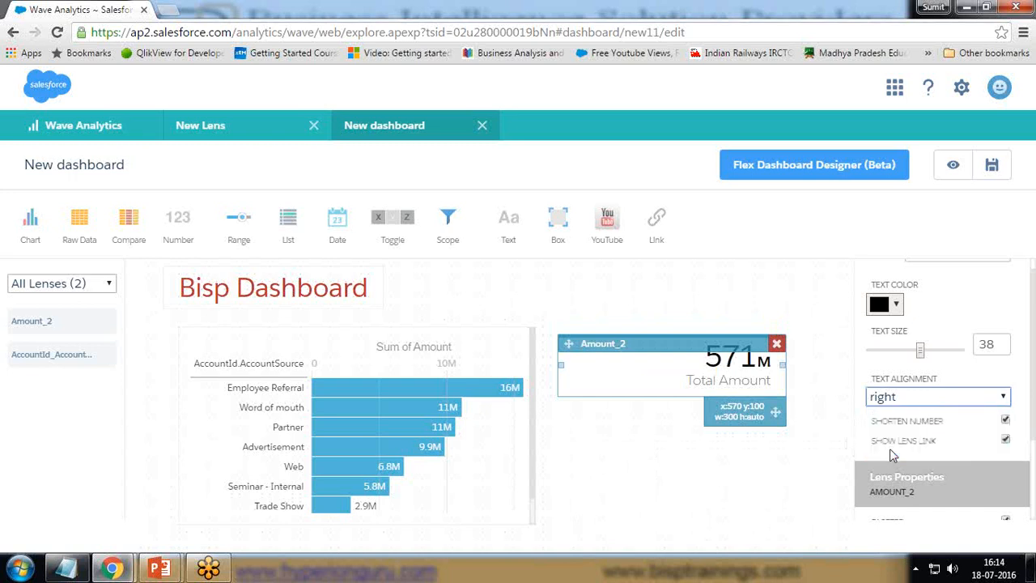
{"action": "left_click", "coordinate": [912, 400]}
{"action": "left_click", "coordinate": [882, 414]}
{"action": "left_click", "coordinate": [899, 396]}
{"action": "left_click", "coordinate": [899, 432]}
{"action": "left_click", "coordinate": [906, 397]}
{"action": "left_click", "coordinate": [884, 448]}
{"action": "left_click", "coordinate": [1005, 421]}
{"action": "scroll", "coordinate": [992, 501], "scroll_direction": "down", "scroll_amount": 2}
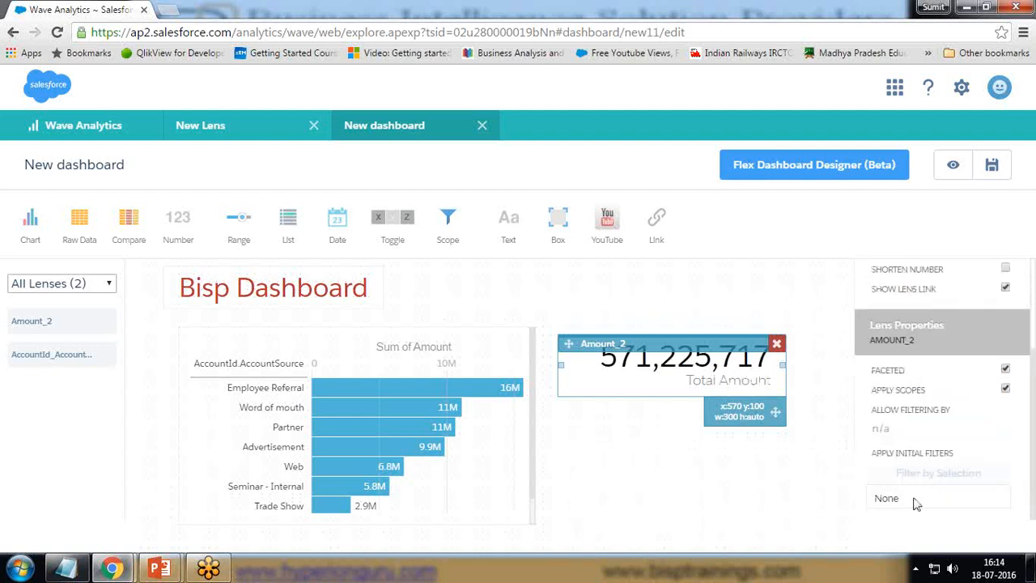
- Shift the Total Amount number widget to x 560, y 100
{"action": "left_click", "coordinate": [684, 490]}
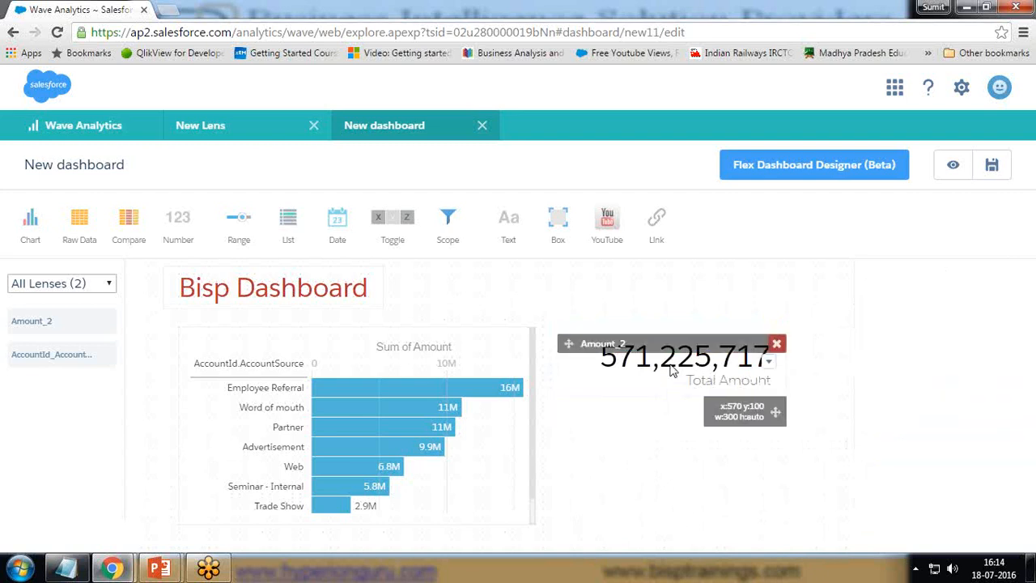
{"action": "left_click_drag", "start_coordinate": [641, 340], "coordinate": [637, 345]}
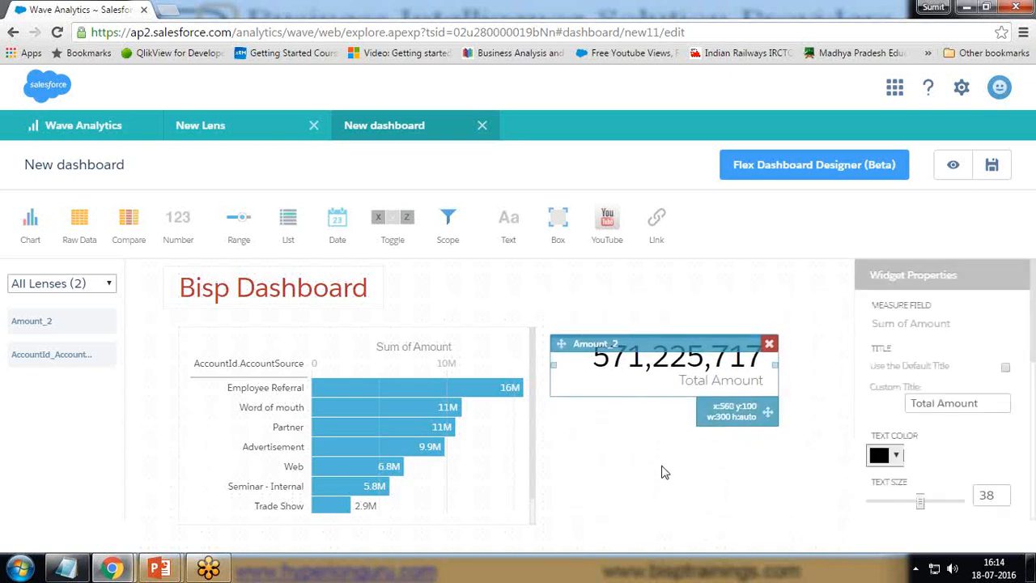
- Check the requirement slide and revert the lens to its "group added: Forecast Category" history state
{"action": "mouse_move", "coordinate": [166, 573]}
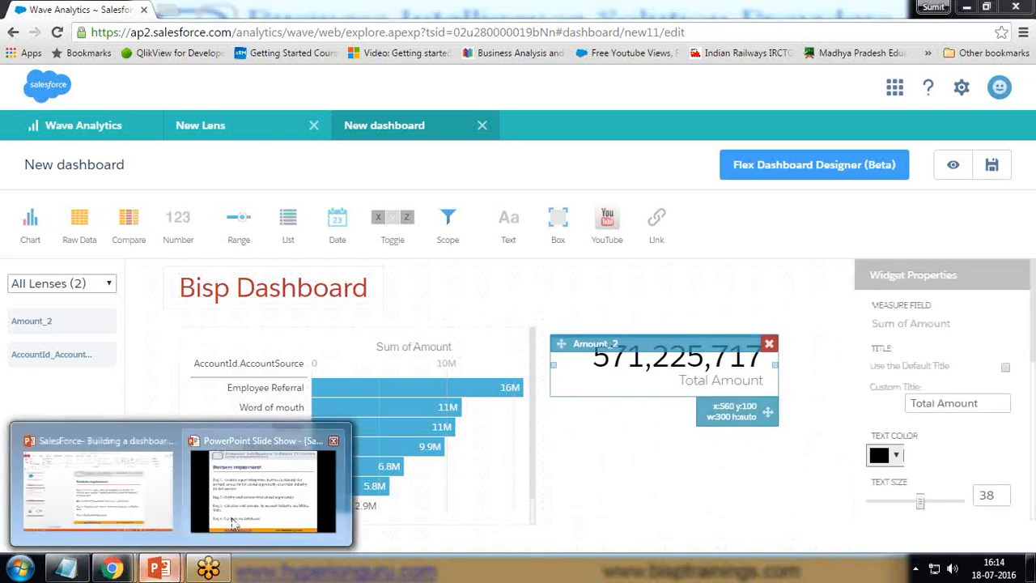
{"action": "left_click", "coordinate": [267, 486]}
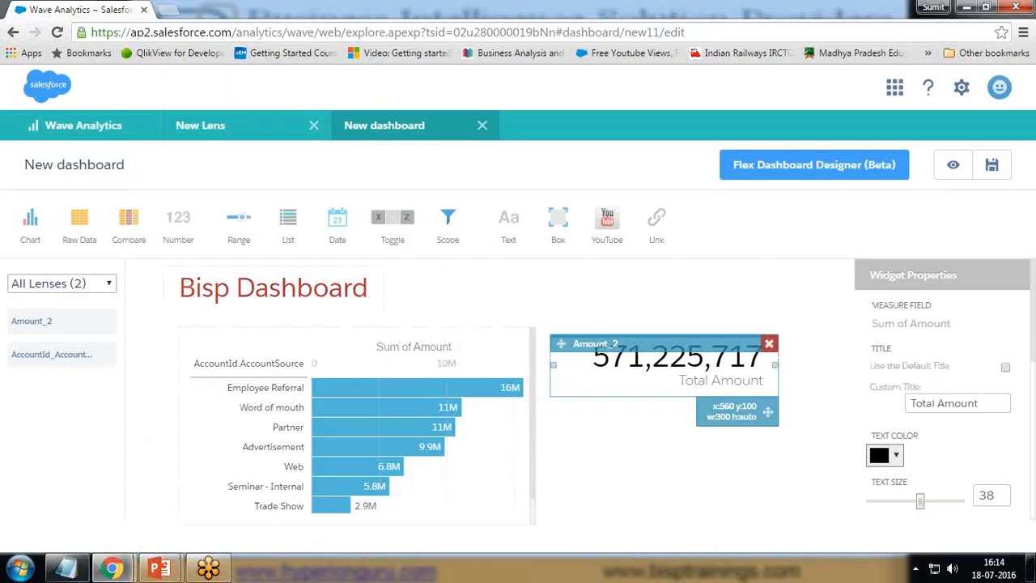
{"action": "left_click", "coordinate": [206, 127]}
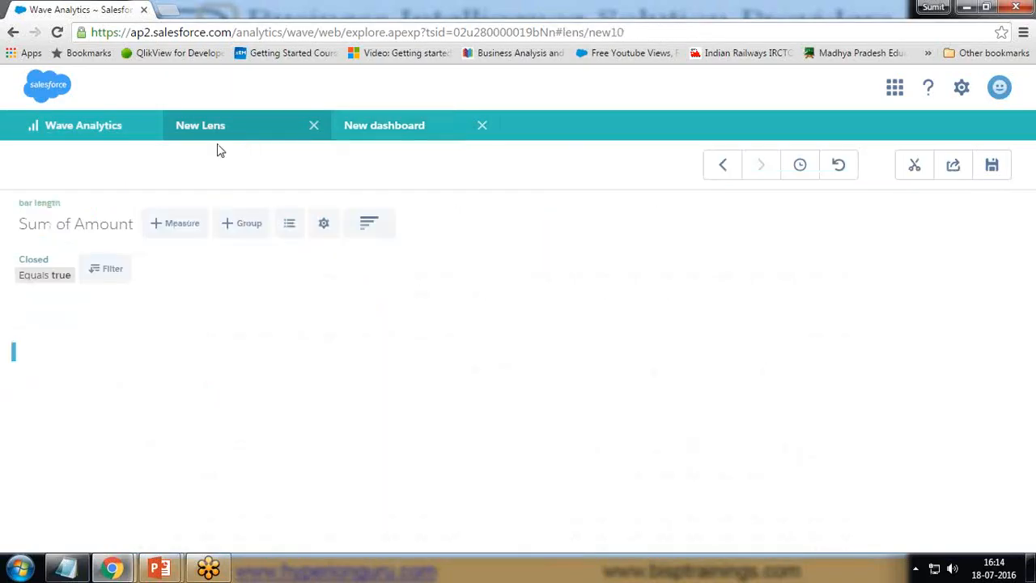
{"action": "left_click", "coordinate": [850, 171]}
{"action": "left_click", "coordinate": [799, 167]}
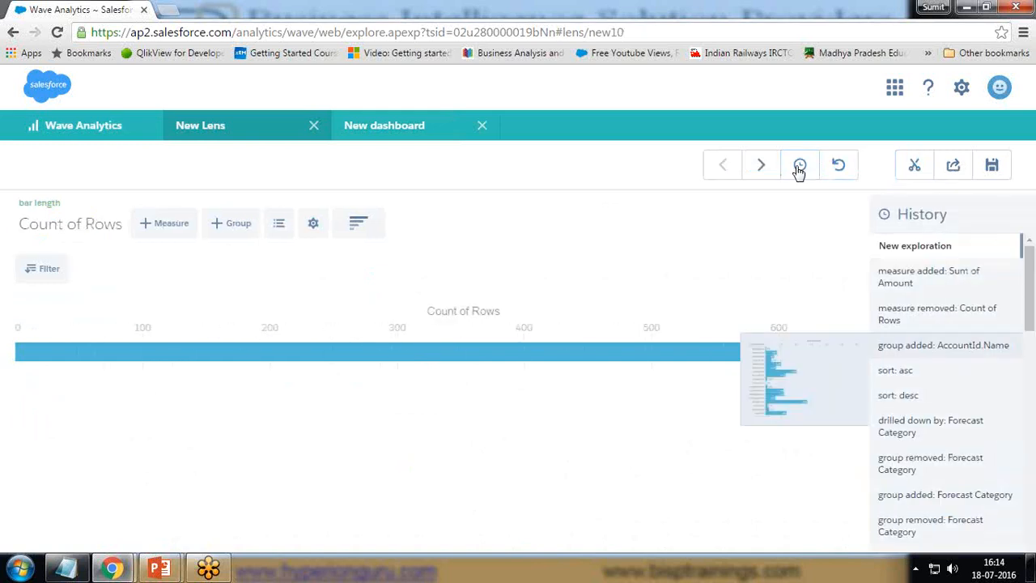
{"action": "mouse_move", "coordinate": [1031, 284]}
{"action": "left_mouse_down"}
{"action": "mouse_move", "coordinate": [1034, 470]}
{"action": "mouse_move", "coordinate": [1031, 275]}
{"action": "left_mouse_up"}
{"action": "left_click", "coordinate": [908, 495]}
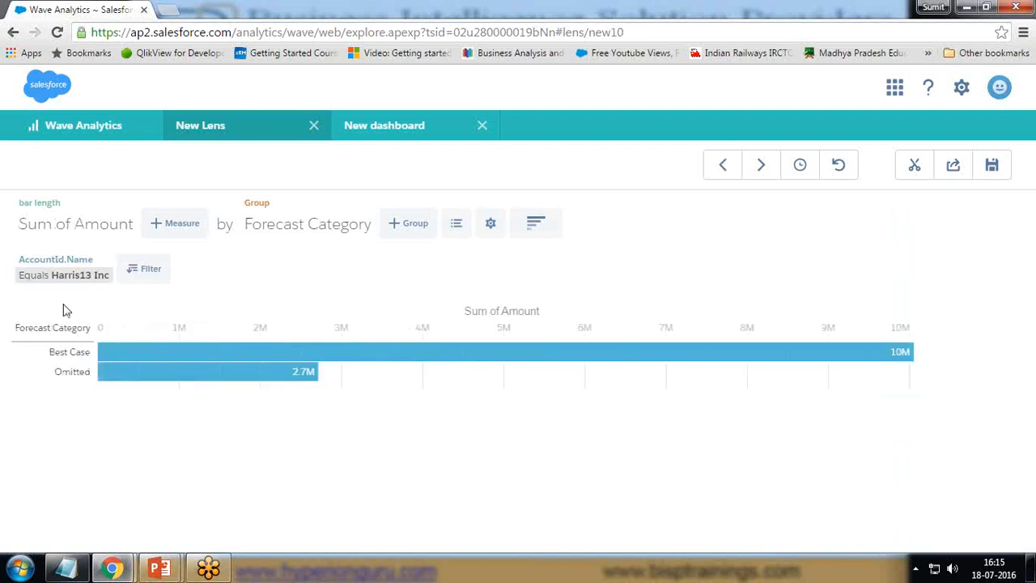
- Remove the AccountId.Name filter and the Forecast Category group from the lens
{"action": "left_click", "coordinate": [111, 257]}
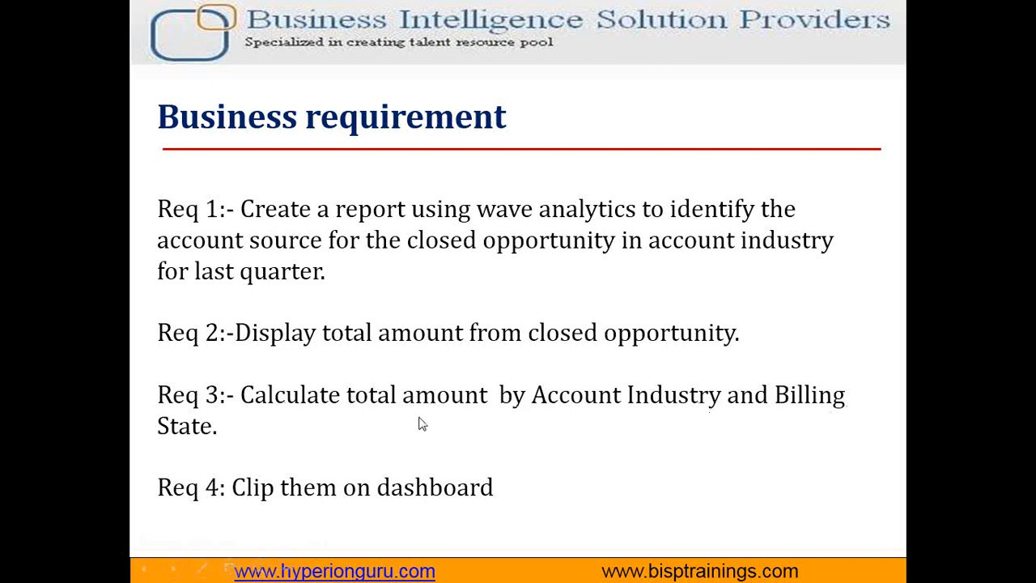
{"action": "key", "text": "alt+Tab"}
{"action": "key", "text": "alt+shift+Tab"}
{"action": "key", "text": "alt+Tab"}
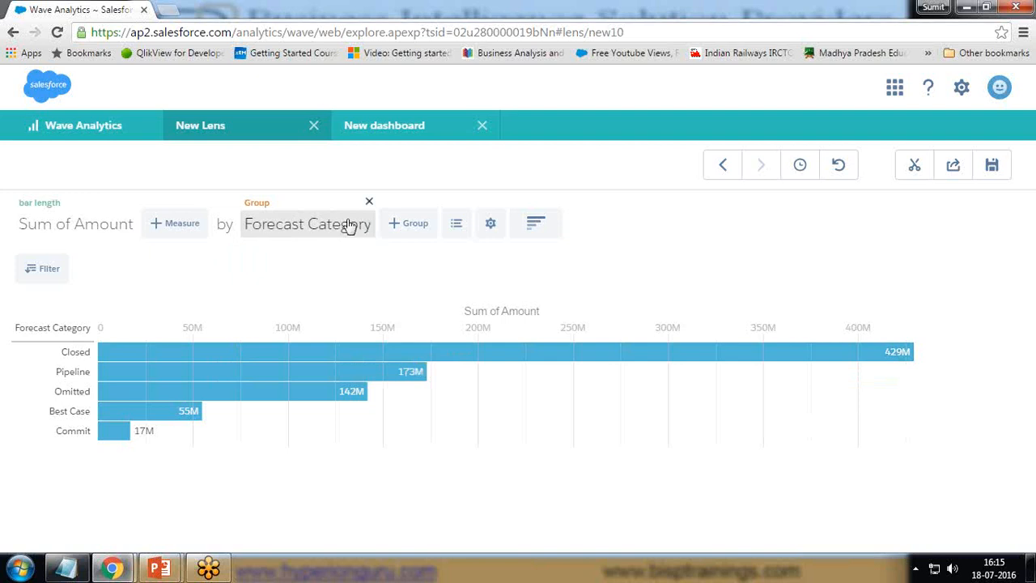
{"action": "left_click", "coordinate": [368, 202]}
{"action": "left_click", "coordinate": [245, 228]}
{"action": "type", "text": "Accou"}
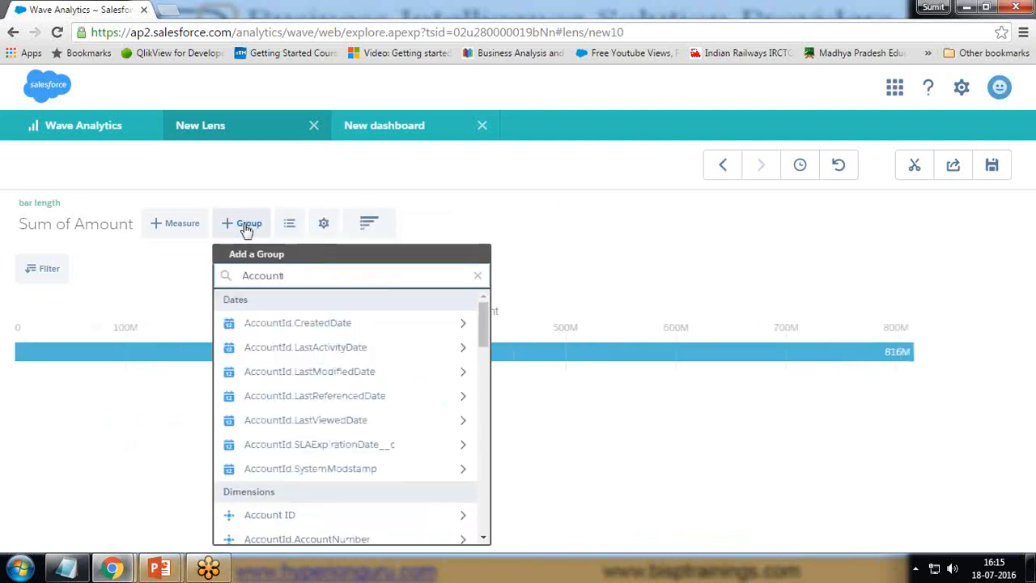
{"action": "type", "text": "nt"}
{"action": "scroll", "coordinate": [331, 398], "scroll_direction": "down", "scroll_amount": 5}
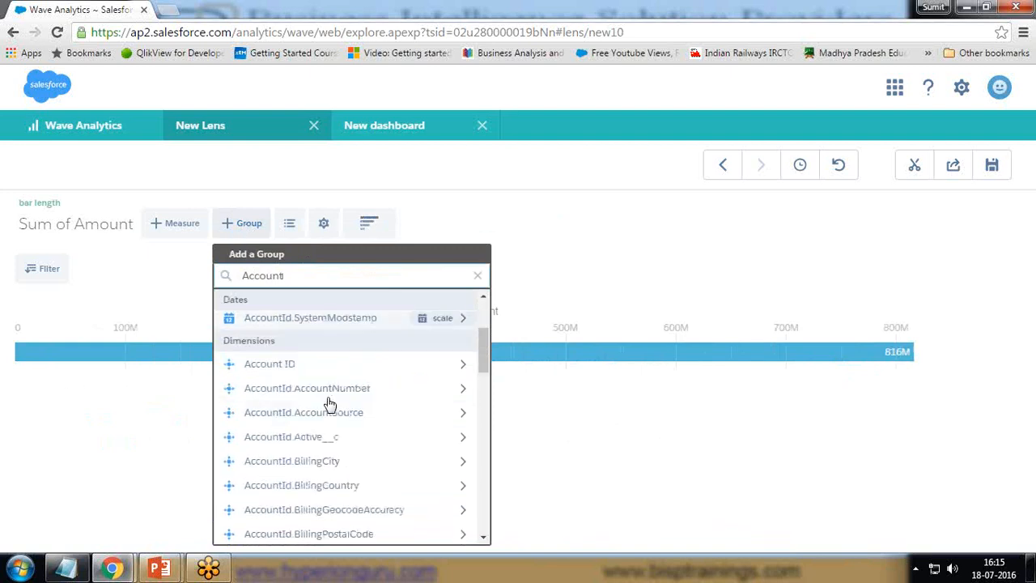
{"action": "key", "text": "F12"}
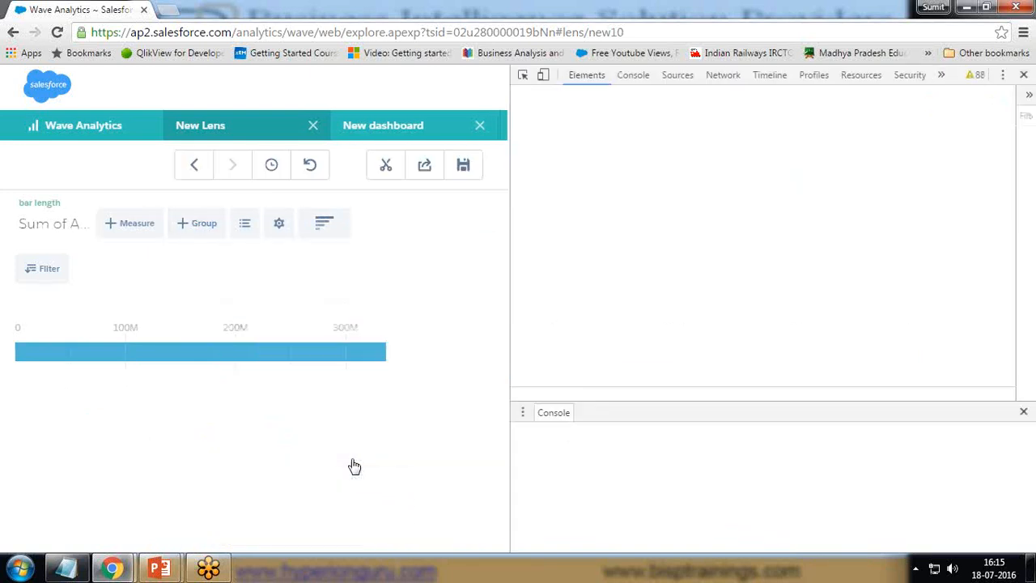
{"action": "key", "text": "F12"}
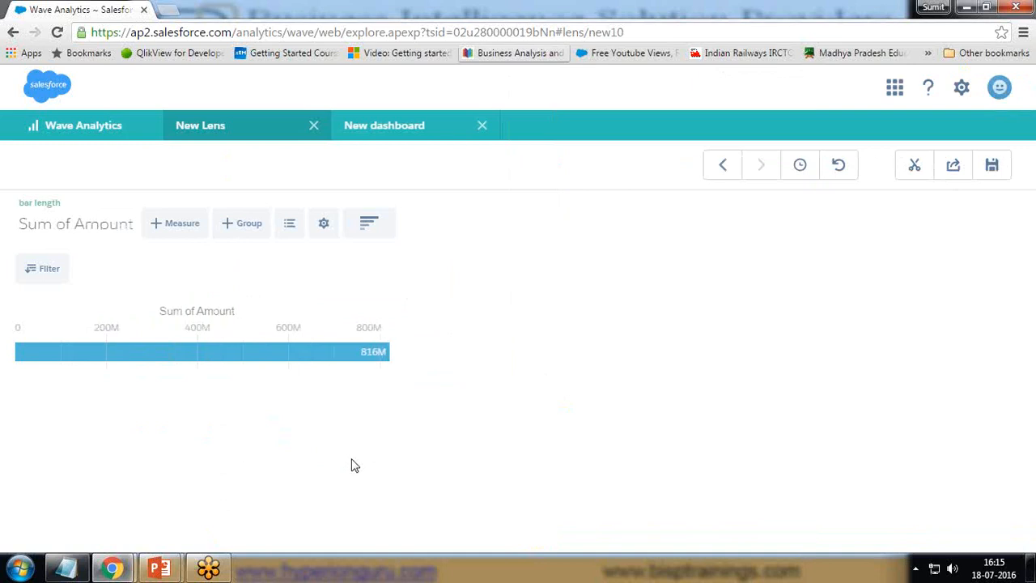
- Group the Sum of Amount lens by AccountId.Industry
{"action": "left_click", "coordinate": [247, 223]}
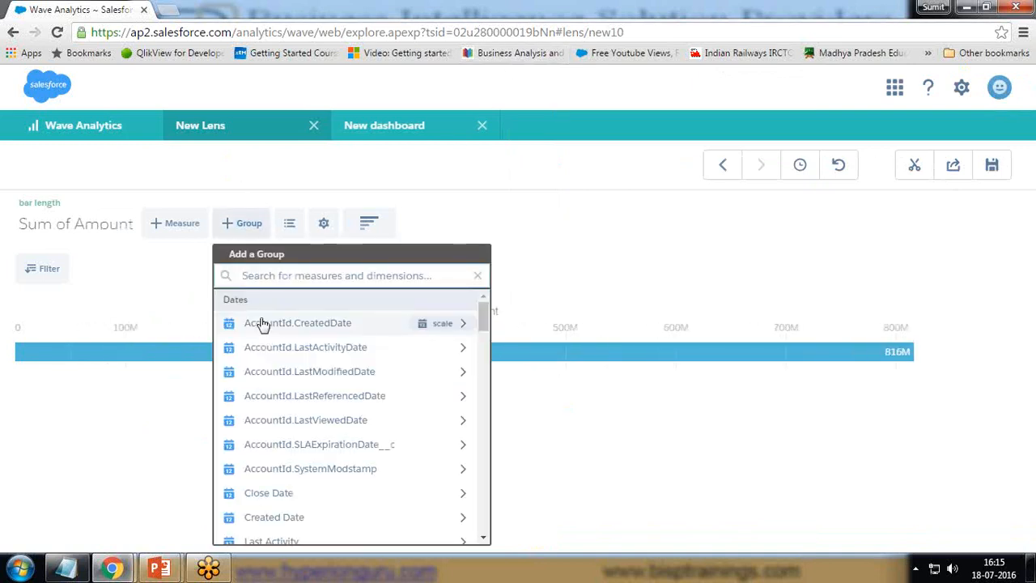
{"action": "type", "text": "indu"}
{"action": "left_click", "coordinate": [263, 323]}
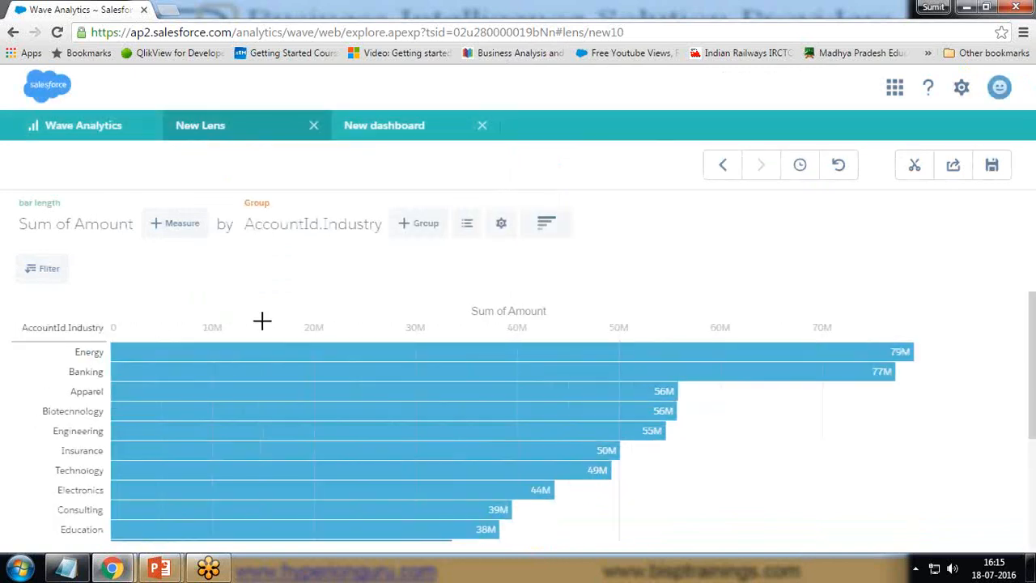
{"action": "scroll", "coordinate": [346, 406], "scroll_direction": "down", "scroll_amount": 3}
{"action": "scroll", "coordinate": [345, 406], "scroll_direction": "down", "scroll_amount": 2}
- Add AccountId.BillingState as the second group of the lens and look through the resulting bars
{"action": "key", "text": "alt+Tab"}
{"action": "key", "text": "alt+Tab"}
{"action": "scroll", "coordinate": [356, 316], "scroll_direction": "up", "scroll_amount": 5}
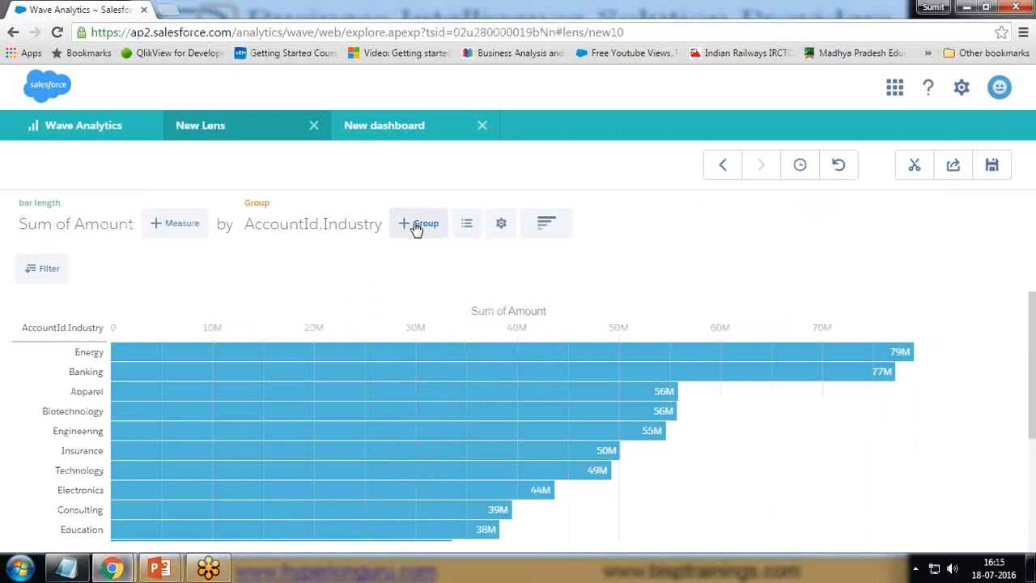
{"action": "left_click", "coordinate": [417, 225]}
{"action": "type", "text": "bill"}
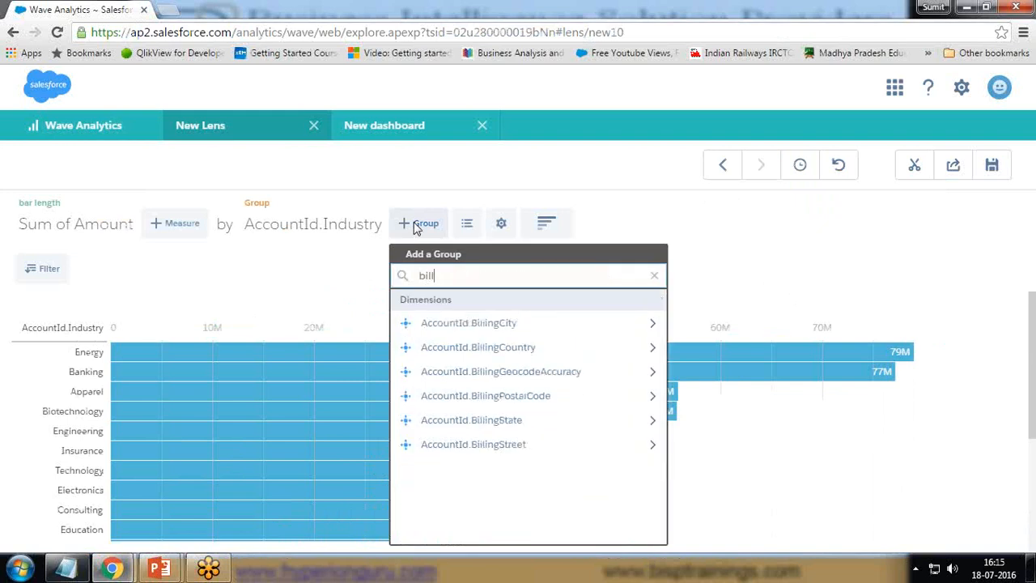
{"action": "left_click", "coordinate": [486, 422]}
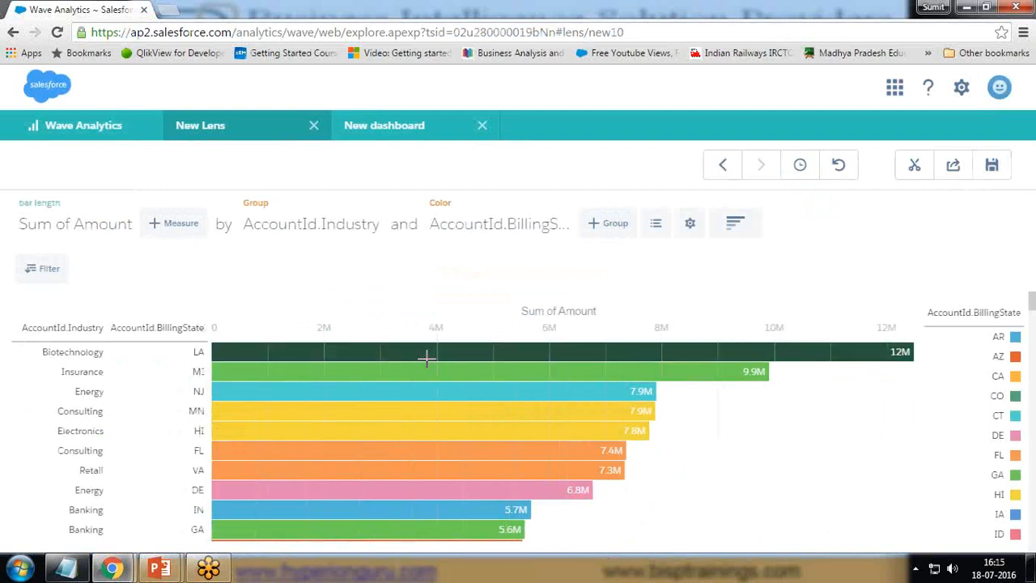
{"action": "scroll", "coordinate": [434, 464], "scroll_direction": "down", "scroll_amount": 12}
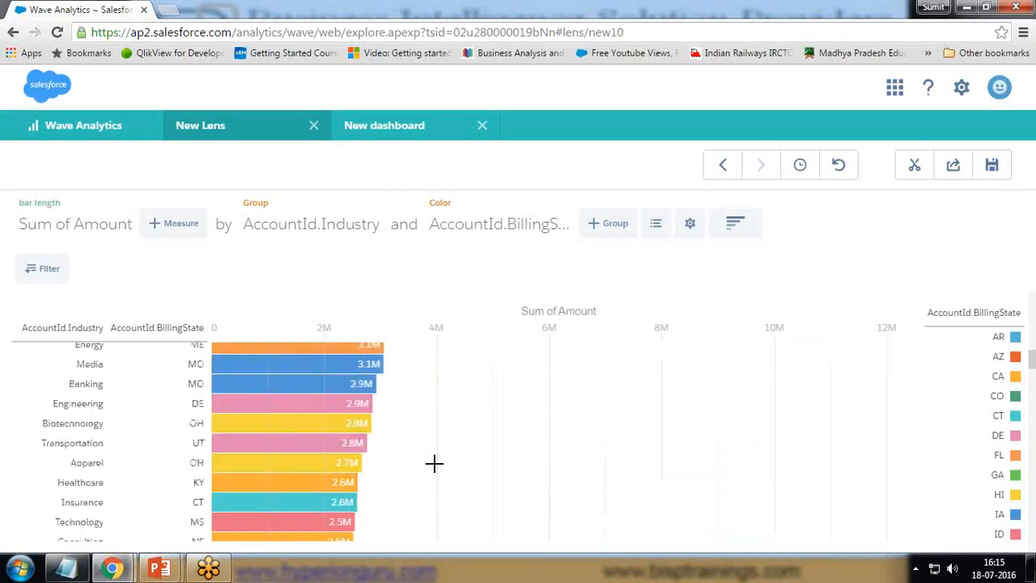
{"action": "scroll", "coordinate": [435, 463], "scroll_direction": "up", "scroll_amount": 12}
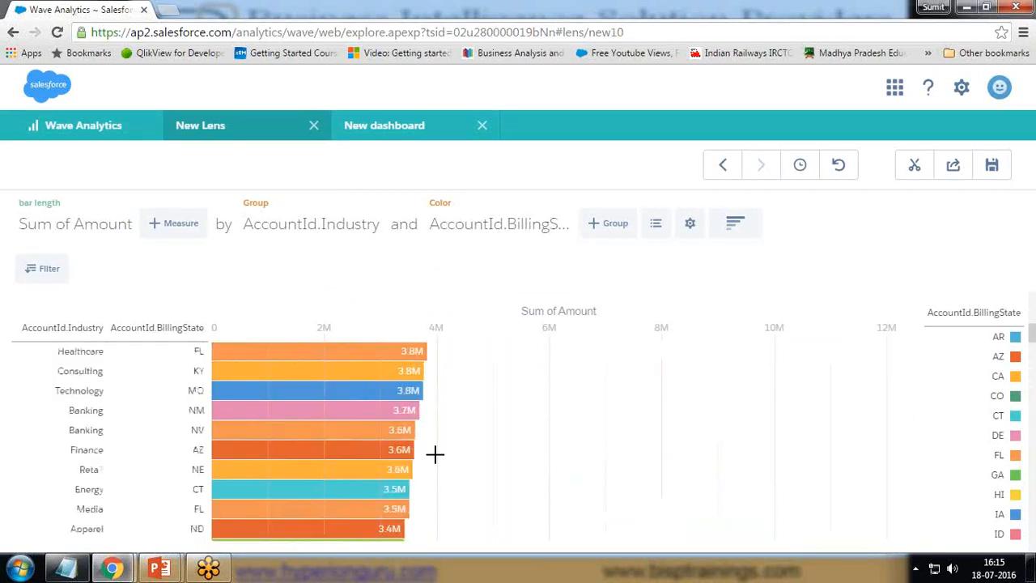
- Clip the industry and billing state lens to the dashboard designer and return to the new dashboard
{"action": "left_click", "coordinate": [914, 167]}
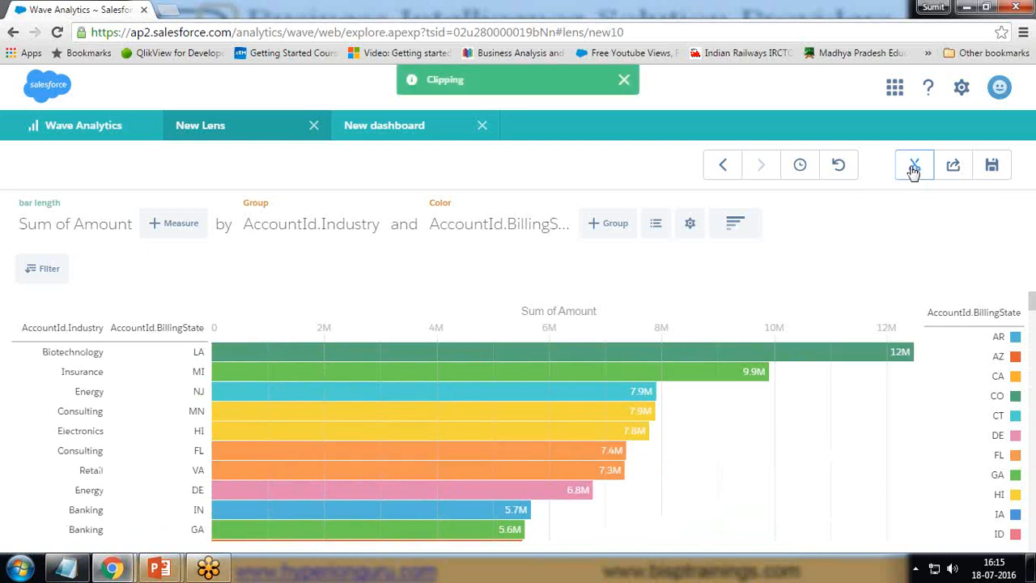
{"action": "left_click", "coordinate": [385, 128]}
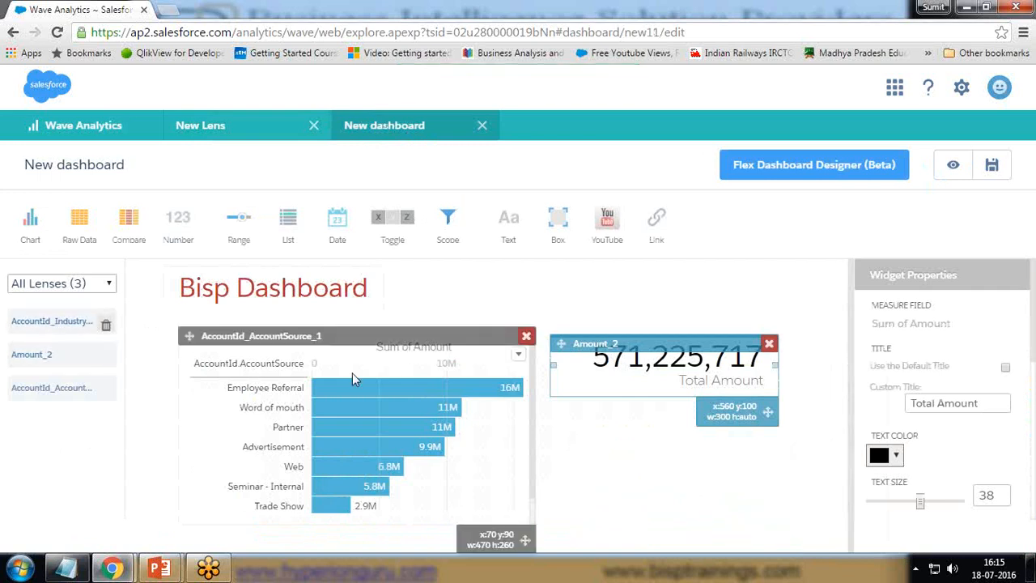
{"action": "scroll", "coordinate": [352, 373], "scroll_direction": "down", "scroll_amount": 1}
{"action": "left_click", "coordinate": [629, 469]}
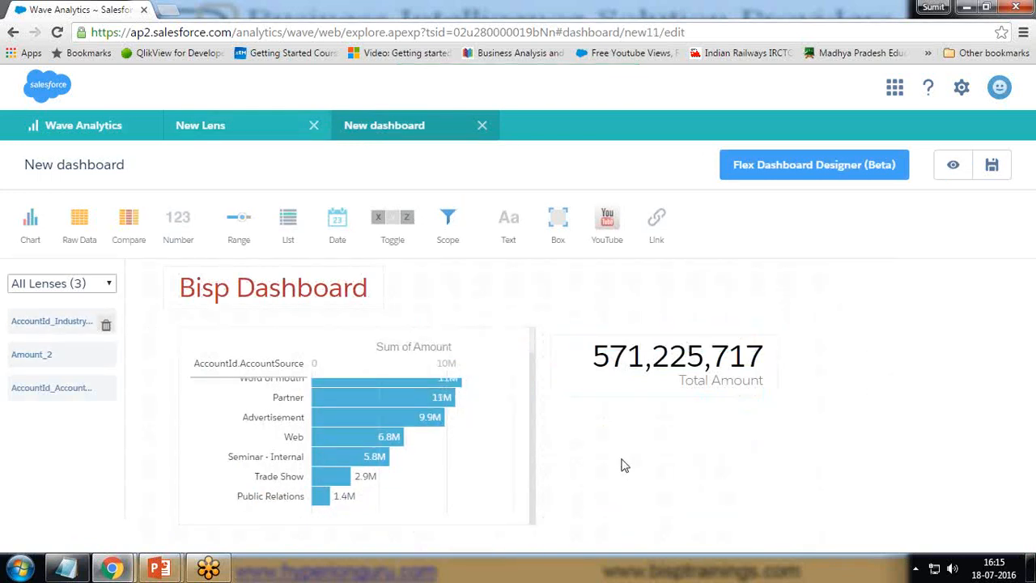
- Add an empty chart widget to the dashboard beneath the account source chart
{"action": "left_click", "coordinate": [30, 220]}
{"action": "left_click_drag", "start_coordinate": [346, 326], "coordinate": [486, 519]}
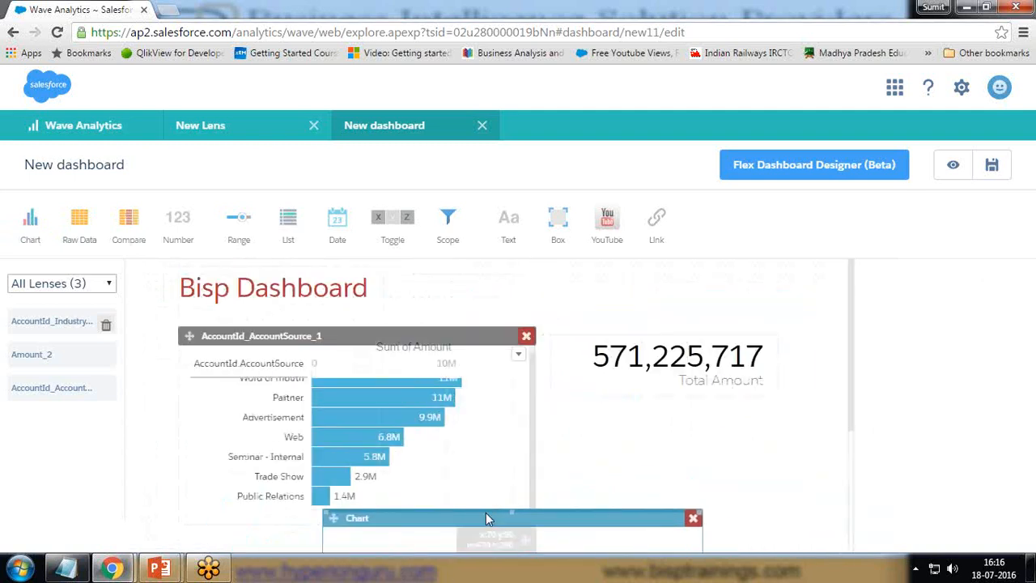
{"action": "scroll", "coordinate": [688, 428], "scroll_direction": "down", "scroll_amount": 3}
{"action": "left_click_drag", "start_coordinate": [506, 339], "coordinate": [431, 413]}
{"action": "left_click_drag", "start_coordinate": [489, 340], "coordinate": [504, 370]}
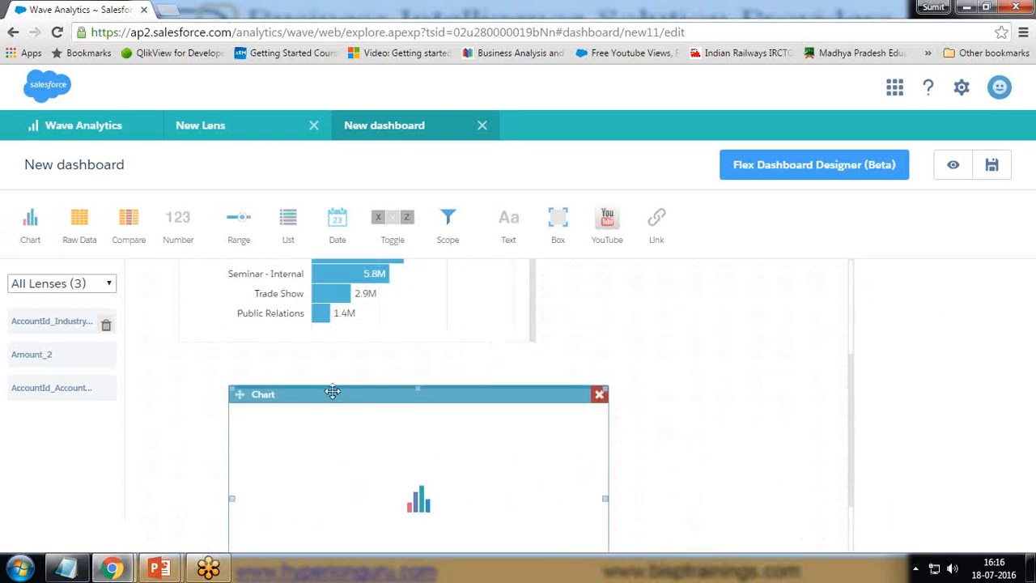
- Widen the new chart widget to 800 and assign it the clipped industry and billing state lens
{"action": "left_click_drag", "start_coordinate": [603, 490], "coordinate": [827, 490]}
{"action": "left_click_drag", "start_coordinate": [526, 519], "coordinate": [527, 564]}
{"action": "left_click", "coordinate": [44, 327]}
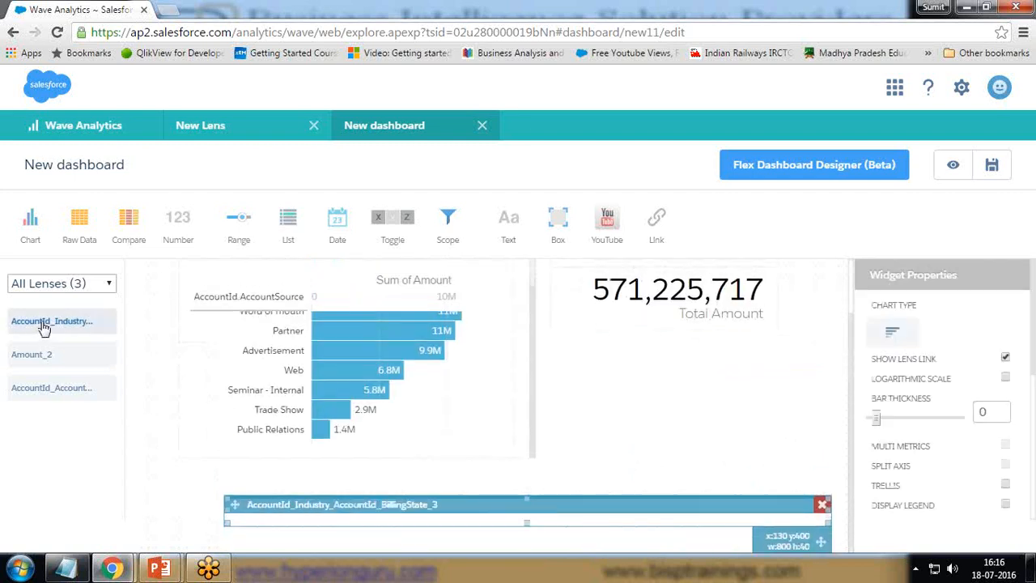
{"action": "scroll", "coordinate": [530, 476], "scroll_direction": "down", "scroll_amount": 1}
{"action": "left_click_drag", "start_coordinate": [527, 469], "coordinate": [665, 392]}
{"action": "left_click_drag", "start_coordinate": [67, 328], "coordinate": [450, 451]}
- Stretch the industry and billing state chart downward so that it shows more than one row of bars
{"action": "left_click_drag", "start_coordinate": [526, 469], "coordinate": [526, 537]}
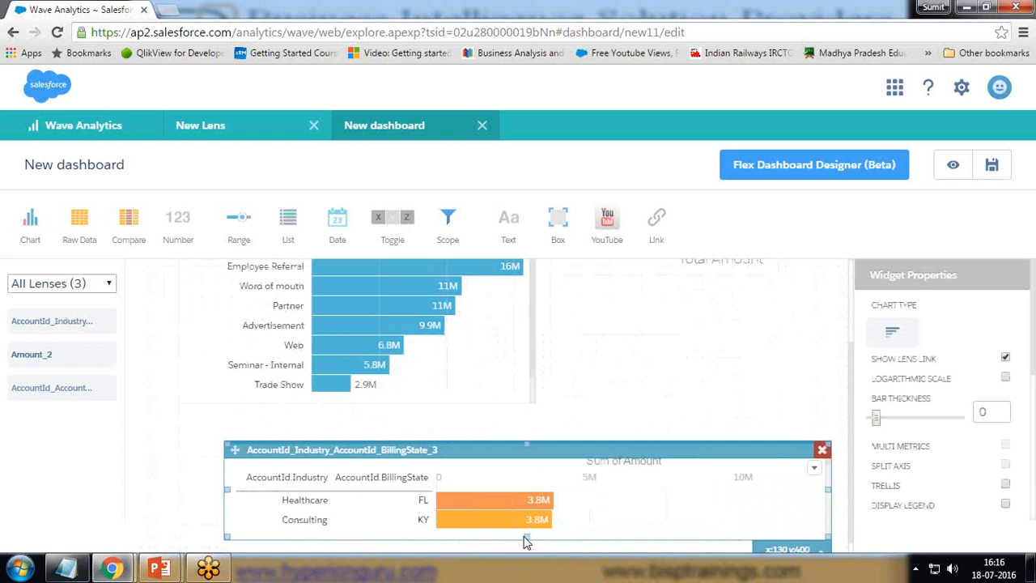
{"action": "left_click", "coordinate": [580, 397]}
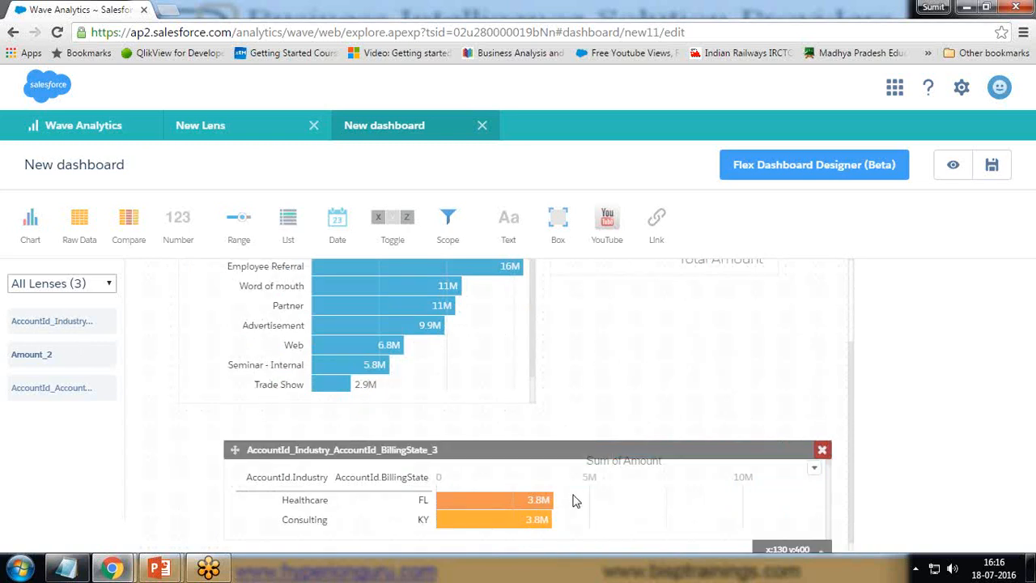
{"action": "scroll", "coordinate": [584, 492], "scroll_direction": "down", "scroll_amount": 2}
{"action": "scroll", "coordinate": [584, 492], "scroll_direction": "down", "scroll_amount": 3}
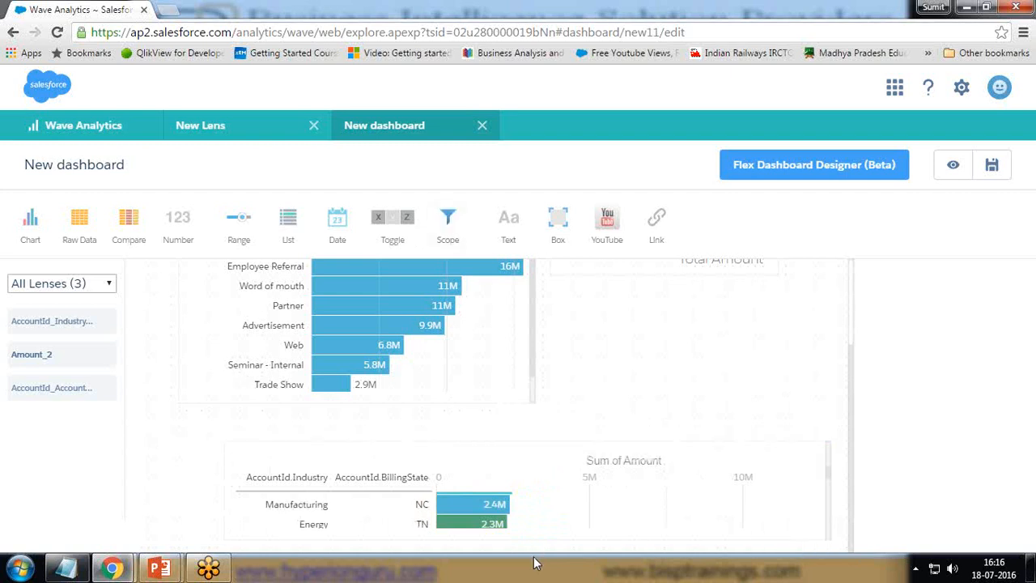
- Make the industry and billing state chart taller and reposition it with a gap below the account source chart
{"action": "left_click", "coordinate": [527, 450]}
{"action": "left_click_drag", "start_coordinate": [527, 450], "coordinate": [515, 524]}
{"action": "left_click_drag", "start_coordinate": [513, 356], "coordinate": [494, 553]}
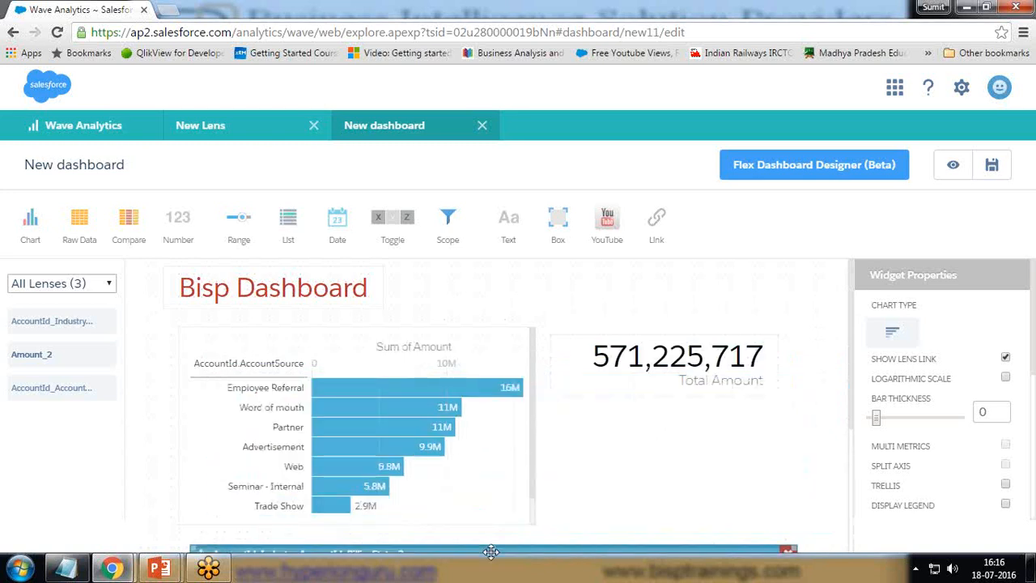
{"action": "scroll", "coordinate": [616, 484], "scroll_direction": "down", "scroll_amount": 1}
{"action": "scroll", "coordinate": [612, 484], "scroll_direction": "down", "scroll_amount": 1}
{"action": "left_click_drag", "start_coordinate": [511, 333], "coordinate": [520, 372]}
{"action": "left_click", "coordinate": [646, 325]}
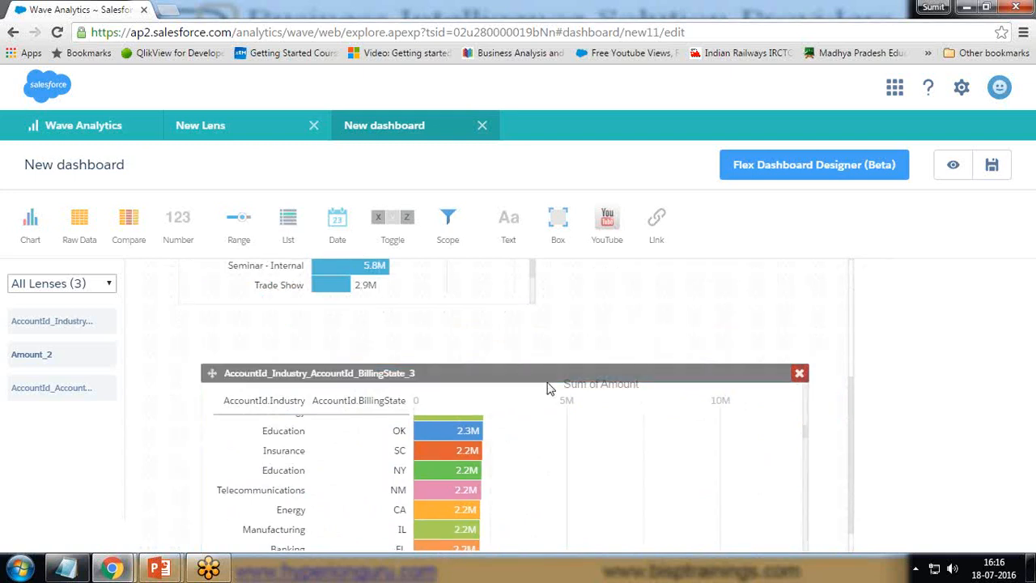
{"action": "scroll", "coordinate": [527, 442], "scroll_direction": "down", "scroll_amount": 5}
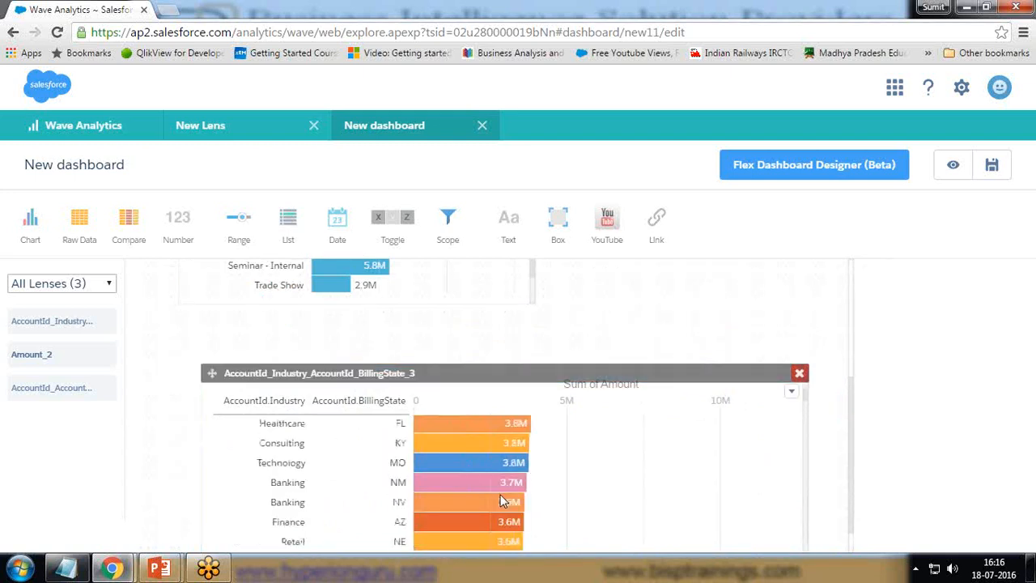
{"action": "scroll", "coordinate": [495, 500], "scroll_direction": "up", "scroll_amount": 2}
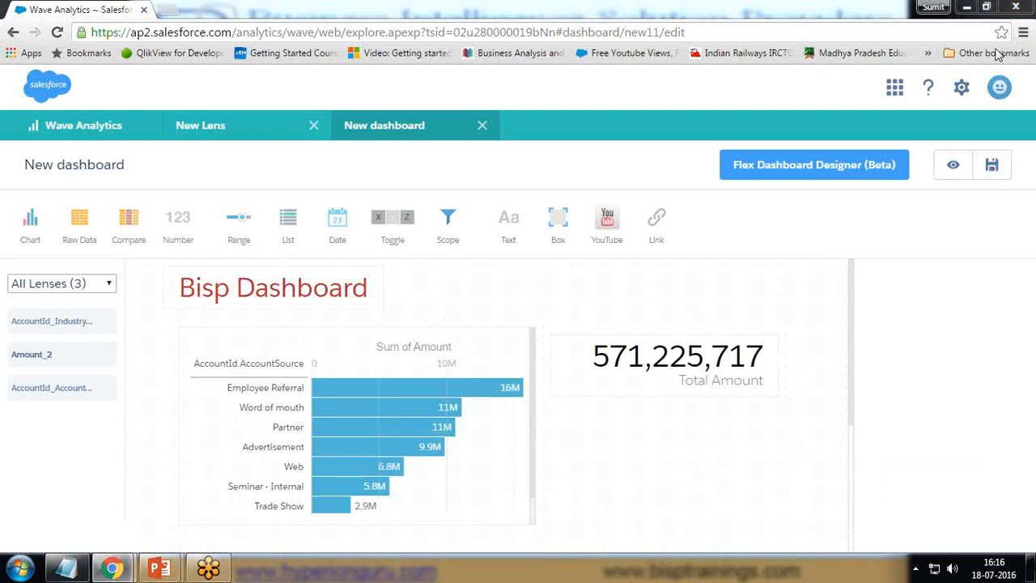
- Preview the dashboard outside edit mode and review its charts from the title down to the industry and billing state chart
{"action": "left_click", "coordinate": [953, 165]}
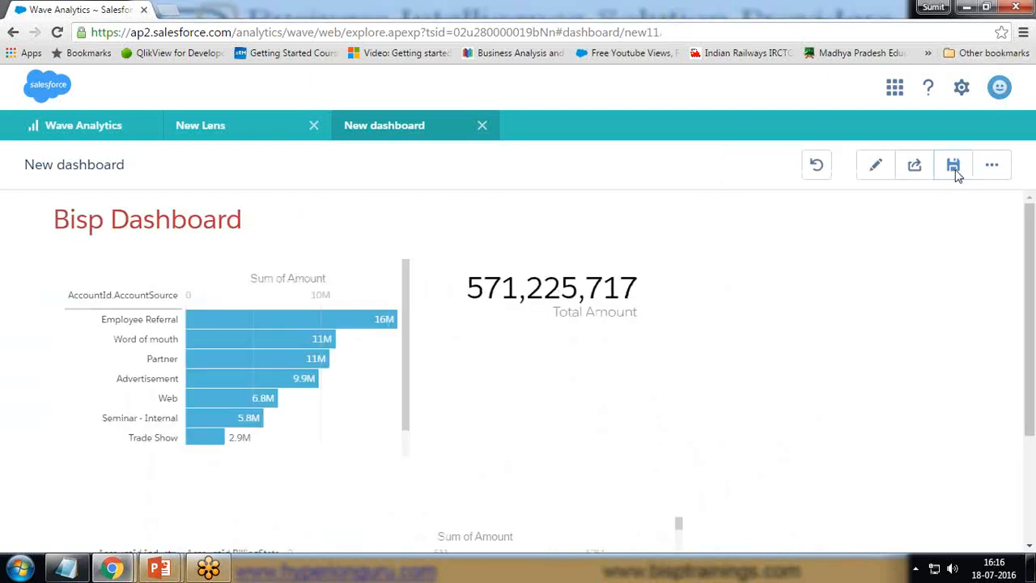
{"action": "scroll", "coordinate": [603, 408], "scroll_direction": "down", "scroll_amount": 2}
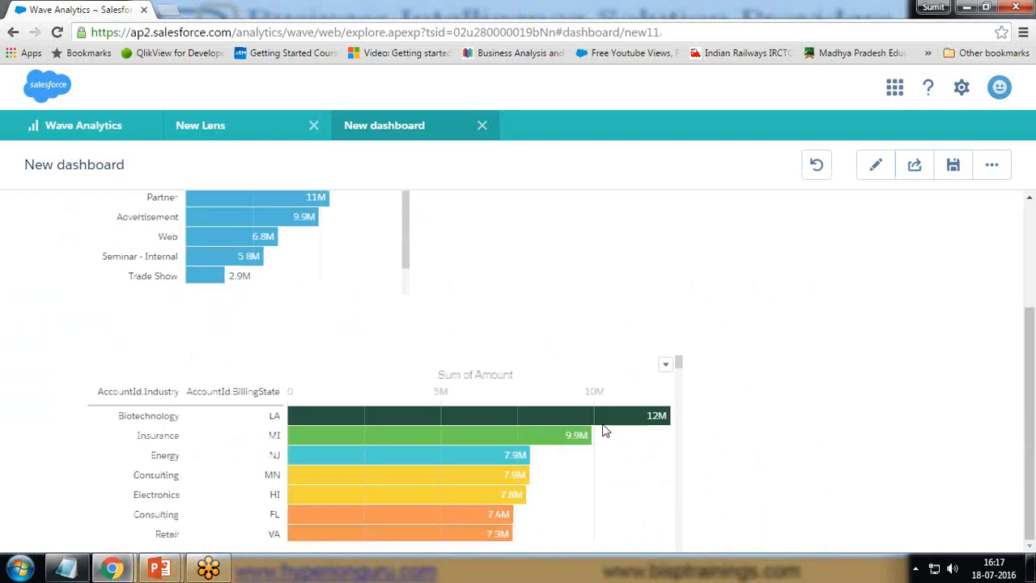
{"action": "scroll", "coordinate": [395, 454], "scroll_direction": "up", "scroll_amount": 5}
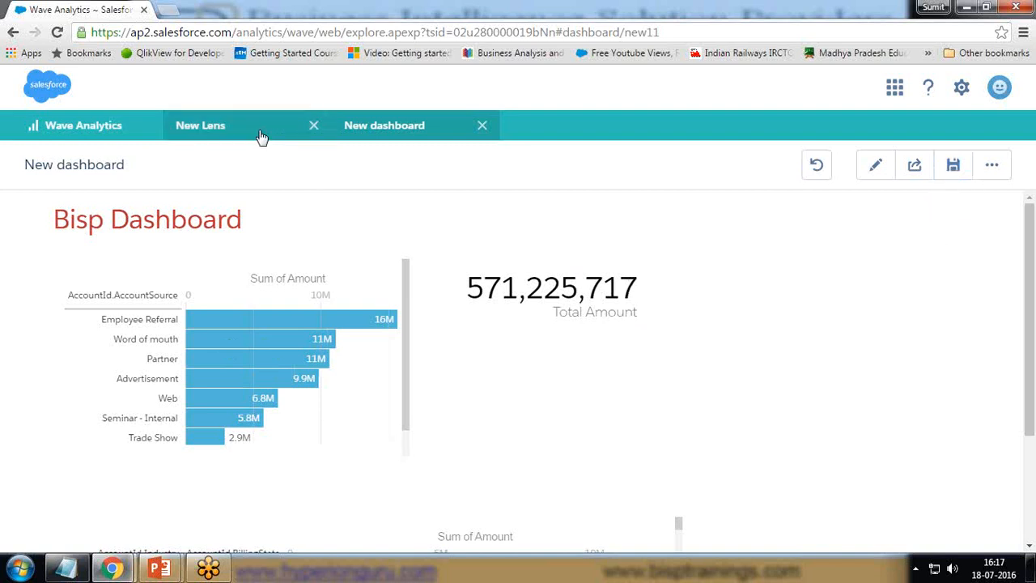
- Save the dashboard in My Private App with the title "Bisp Requirement Dashboard"
{"action": "left_click", "coordinate": [952, 165]}
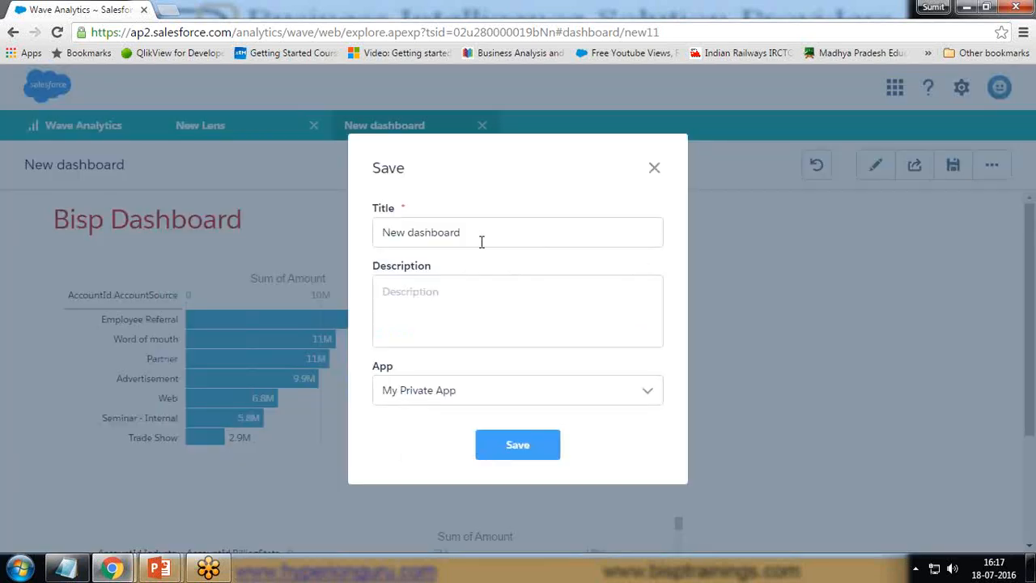
{"action": "left_click_drag", "start_coordinate": [481, 241], "coordinate": [321, 248]}
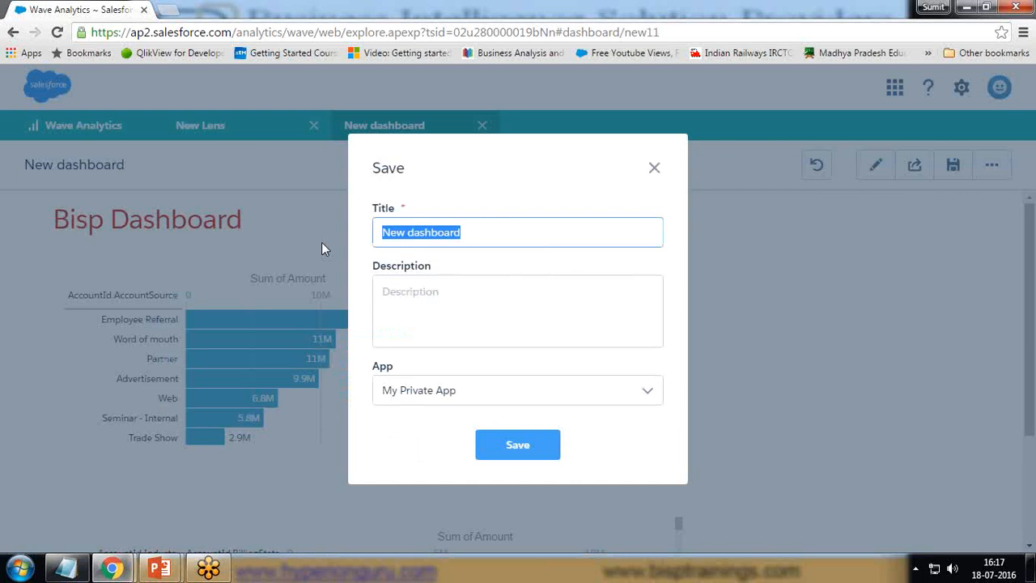
{"action": "type", "text": "Bisp P"}
{"action": "type", "text": "e"}
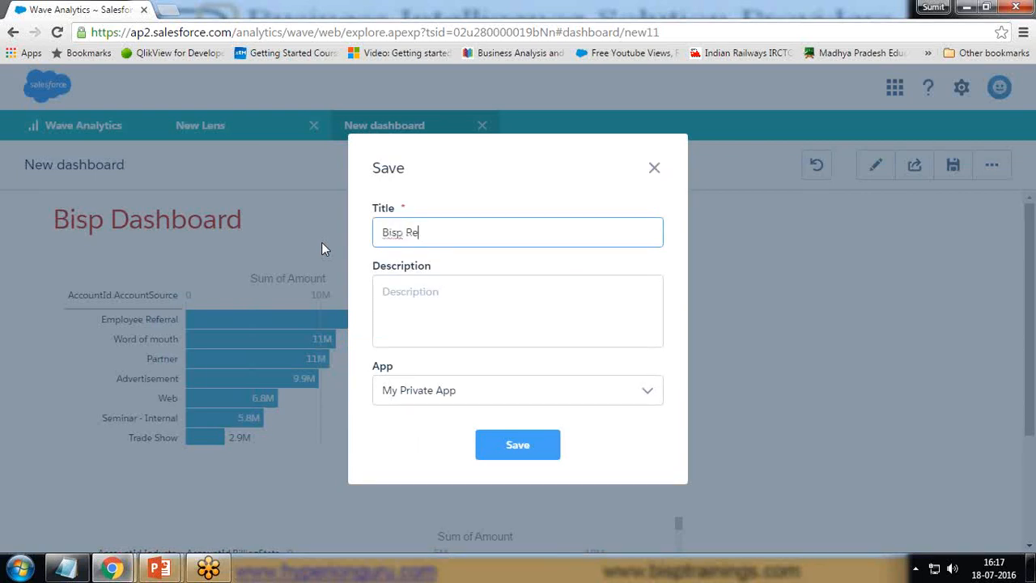
{"action": "type", "text": "quorements"}
{"action": "key", "text": "BackSpace"}
{"action": "key", "text": "BackSpace"}
{"action": "key", "text": "BackSpace"}
{"action": "key", "text": "BackSpace"}
{"action": "key", "text": "BackSpace"}
{"action": "key", "text": "BackSpace"}
{"action": "key", "text": "BackSpace"}
{"action": "key", "text": "BackSpace"}
{"action": "type", "text": "ire.ment"}
{"action": "key", "text": "BackSpace"}
{"action": "key", "text": "BackSpace"}
{"action": "key", "text": "BackSpace"}
{"action": "key", "text": "BackSpace"}
{"action": "key", "text": "BackSpace"}
{"action": "key", "text": "BackSpace"}
{"action": "type", "text": "ement Dashboard"}
{"action": "key", "text": "Return"}
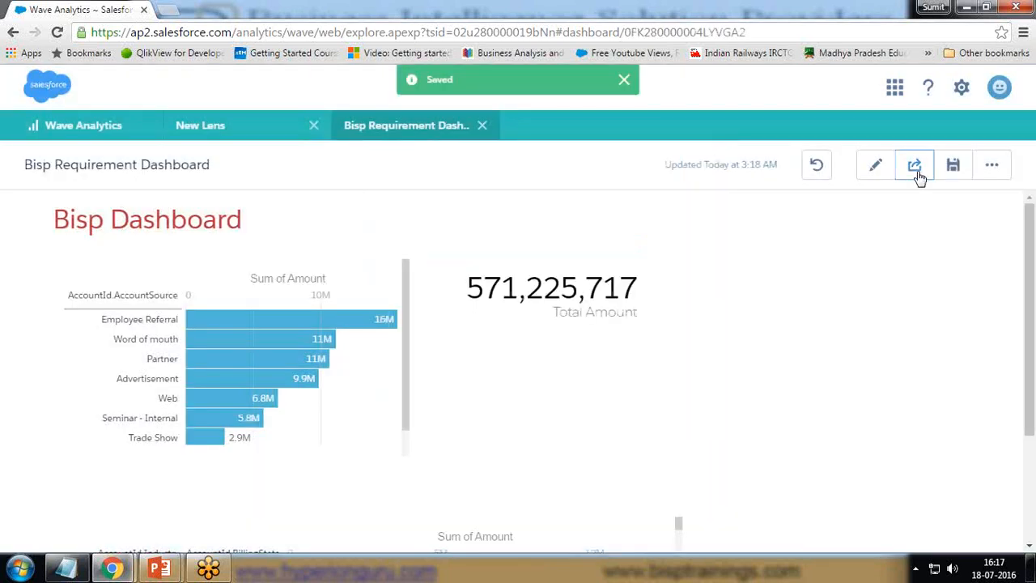
- View the saved dashboard in Present mode, check the list of available dashboards and lenses, and exit the presentation
{"action": "left_click", "coordinate": [994, 167]}
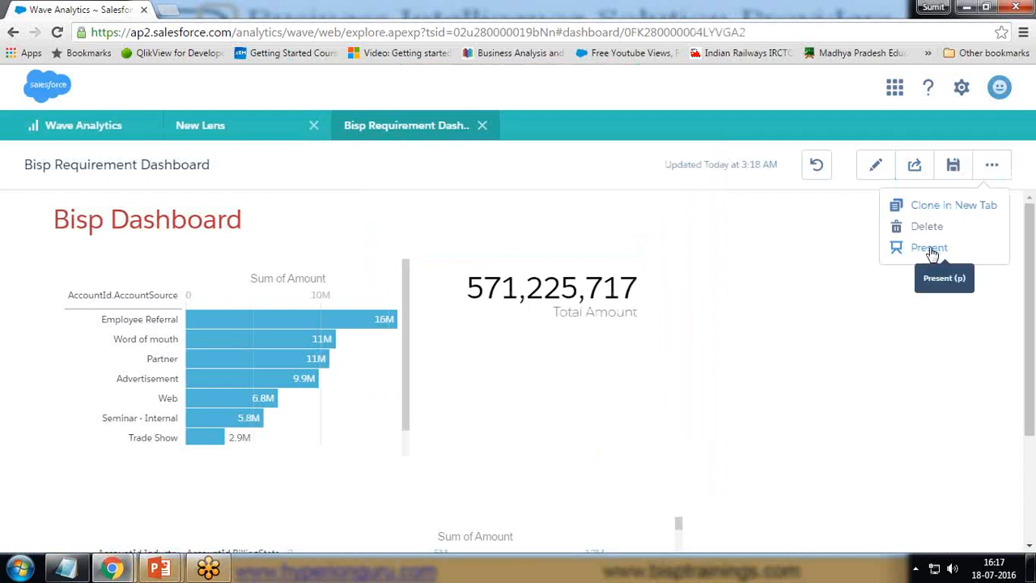
{"action": "left_click", "coordinate": [932, 254]}
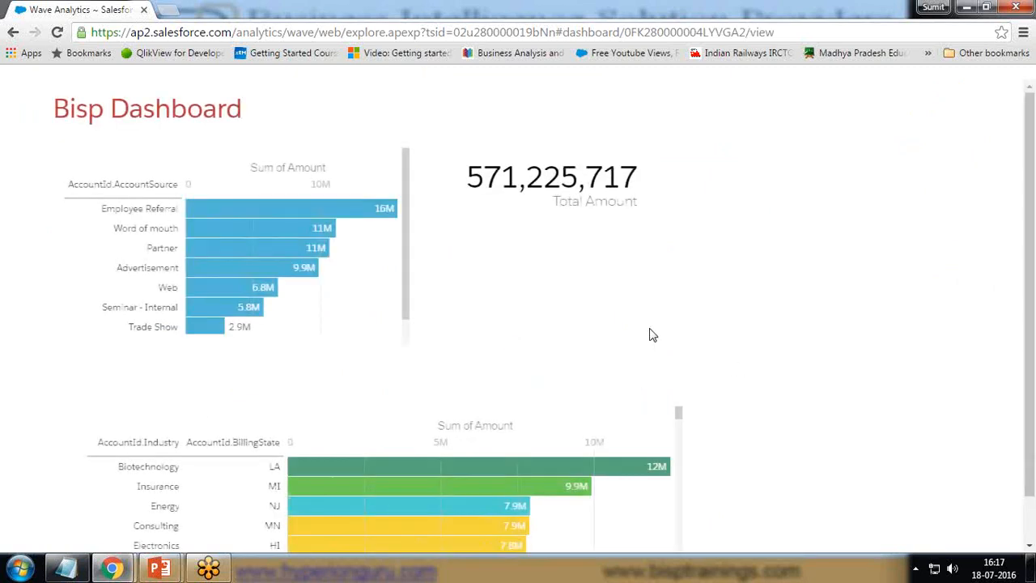
{"action": "scroll", "coordinate": [665, 322], "scroll_direction": "down", "scroll_amount": 1}
{"action": "scroll", "coordinate": [663, 327], "scroll_direction": "up", "scroll_amount": 1}
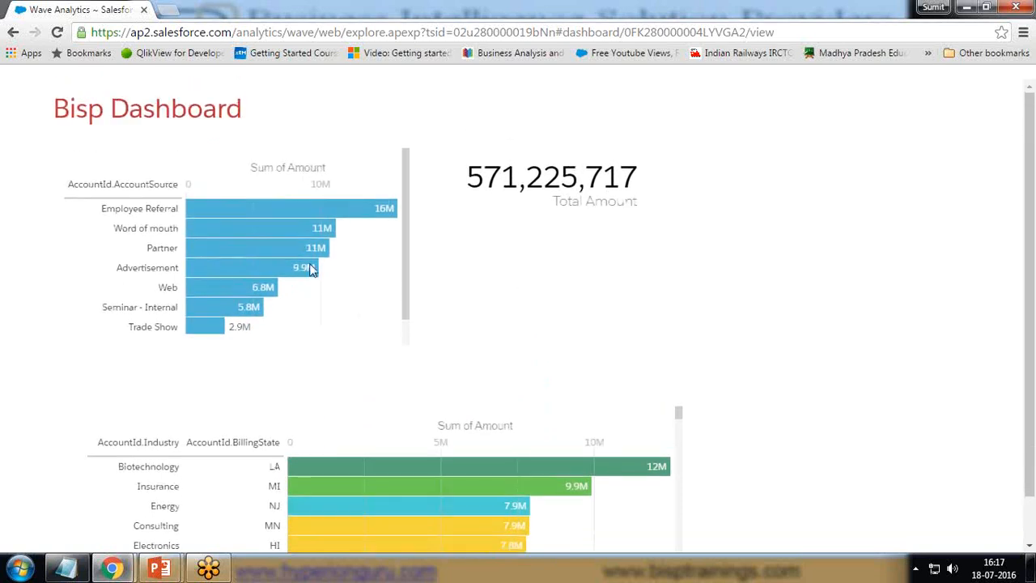
{"action": "mouse_move", "coordinate": [278, 97]}
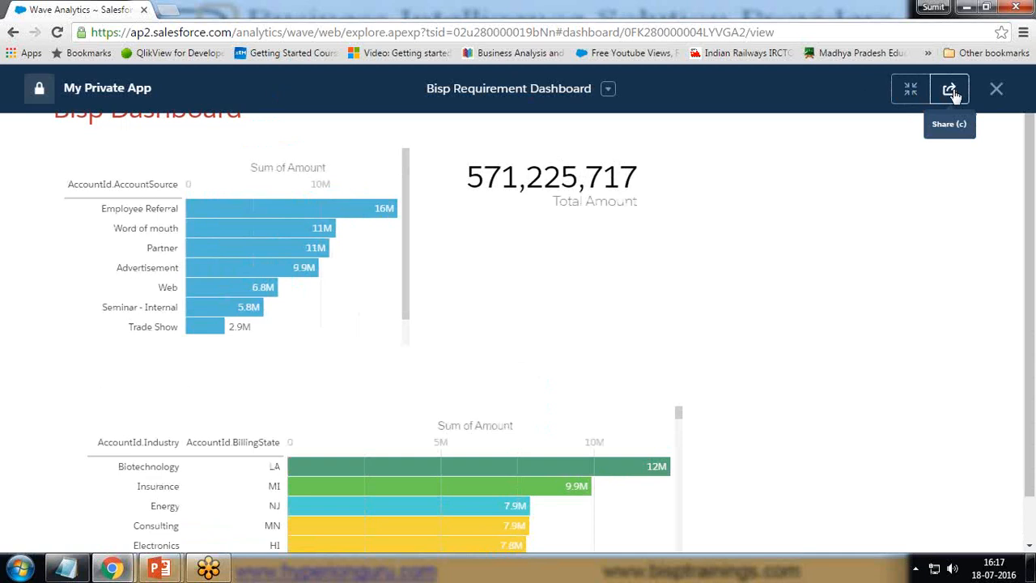
{"action": "left_click", "coordinate": [608, 89]}
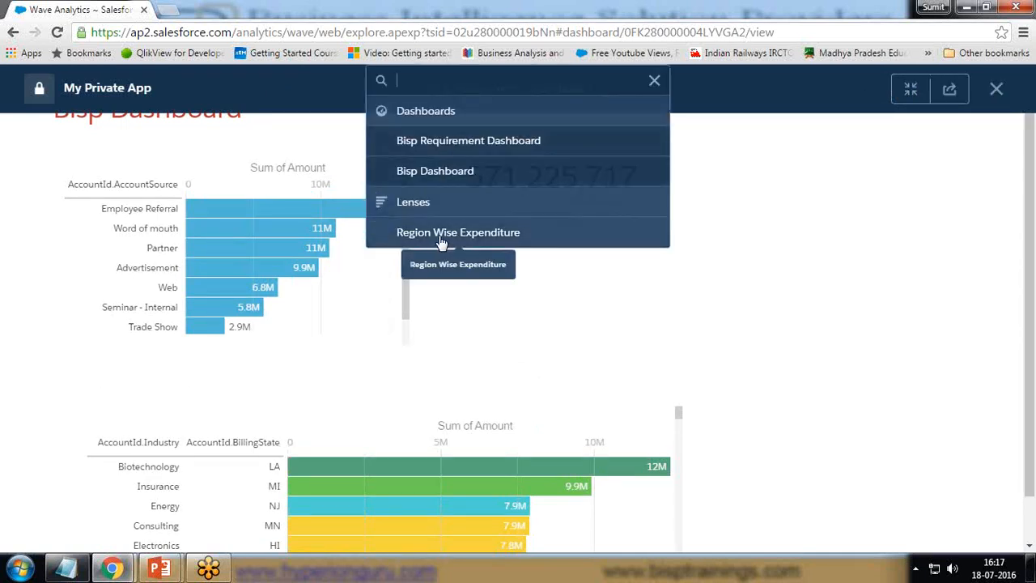
{"action": "left_click", "coordinate": [472, 168]}
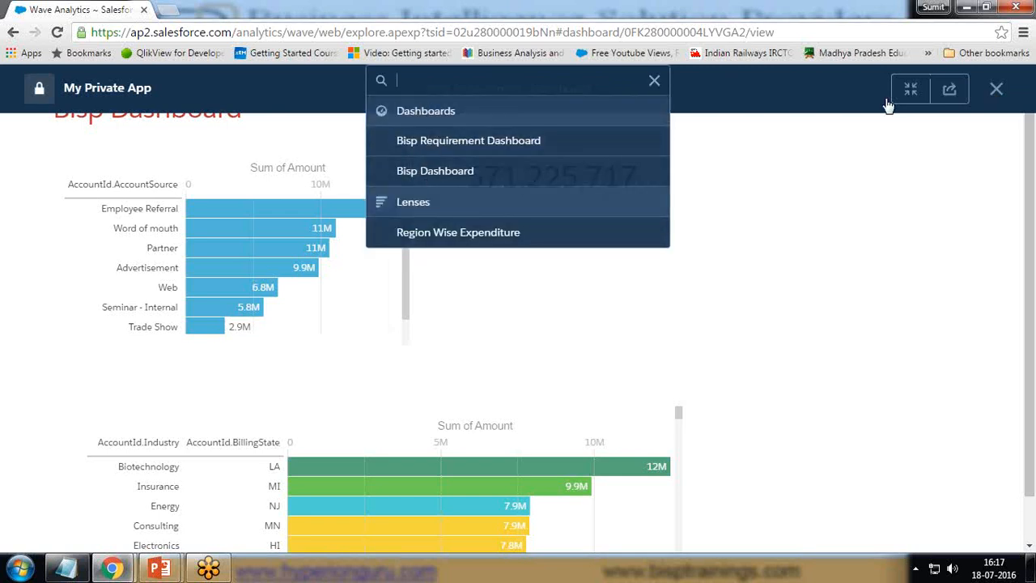
{"action": "left_click", "coordinate": [998, 90]}
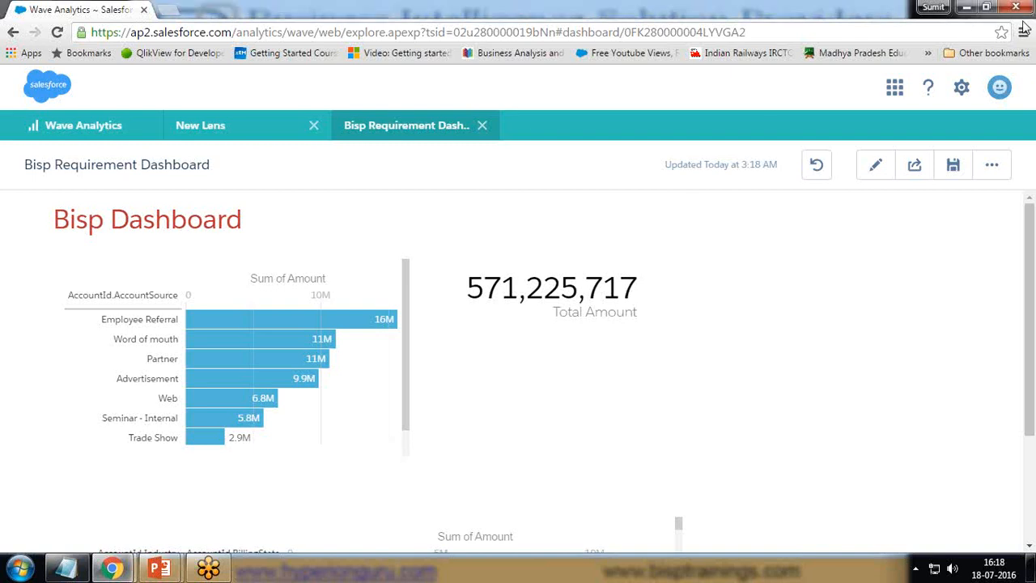
- Switch to the running PowerPoint slide show, review the Business requirement slide and advance to the end of the show
{"action": "mouse_move", "coordinate": [159, 569]}
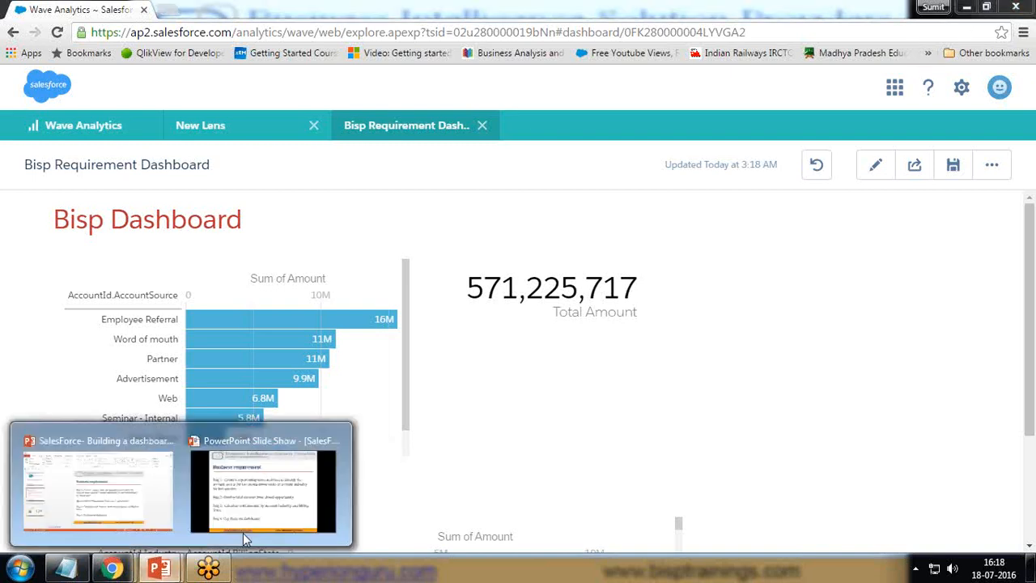
{"action": "left_click", "coordinate": [266, 520]}
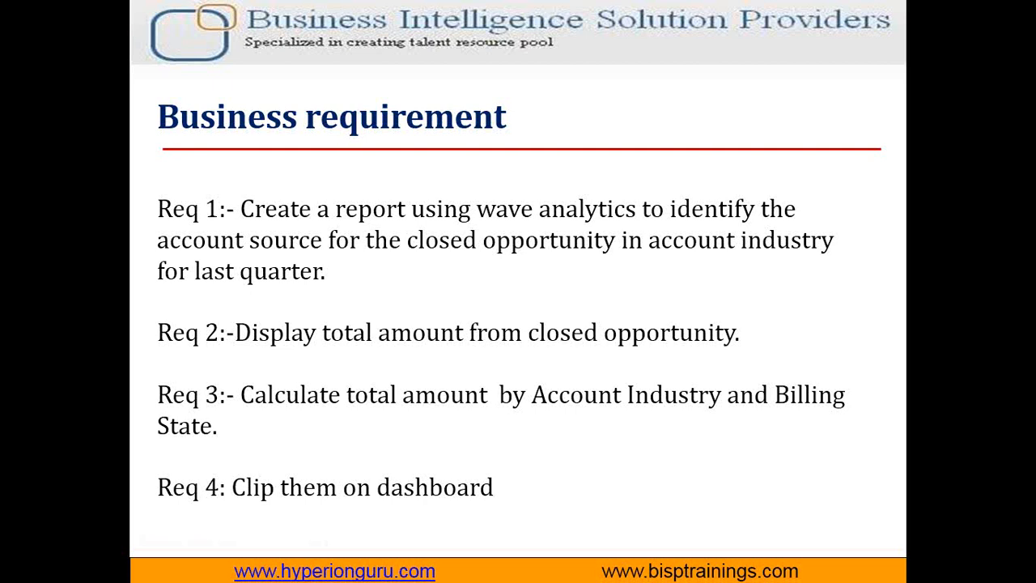
{"action": "key", "text": "Right"}
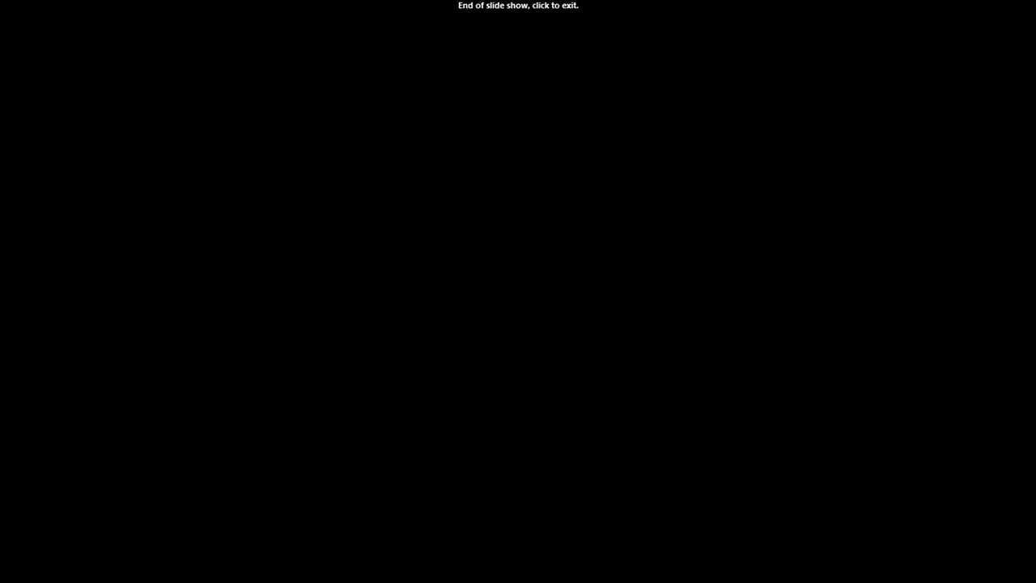